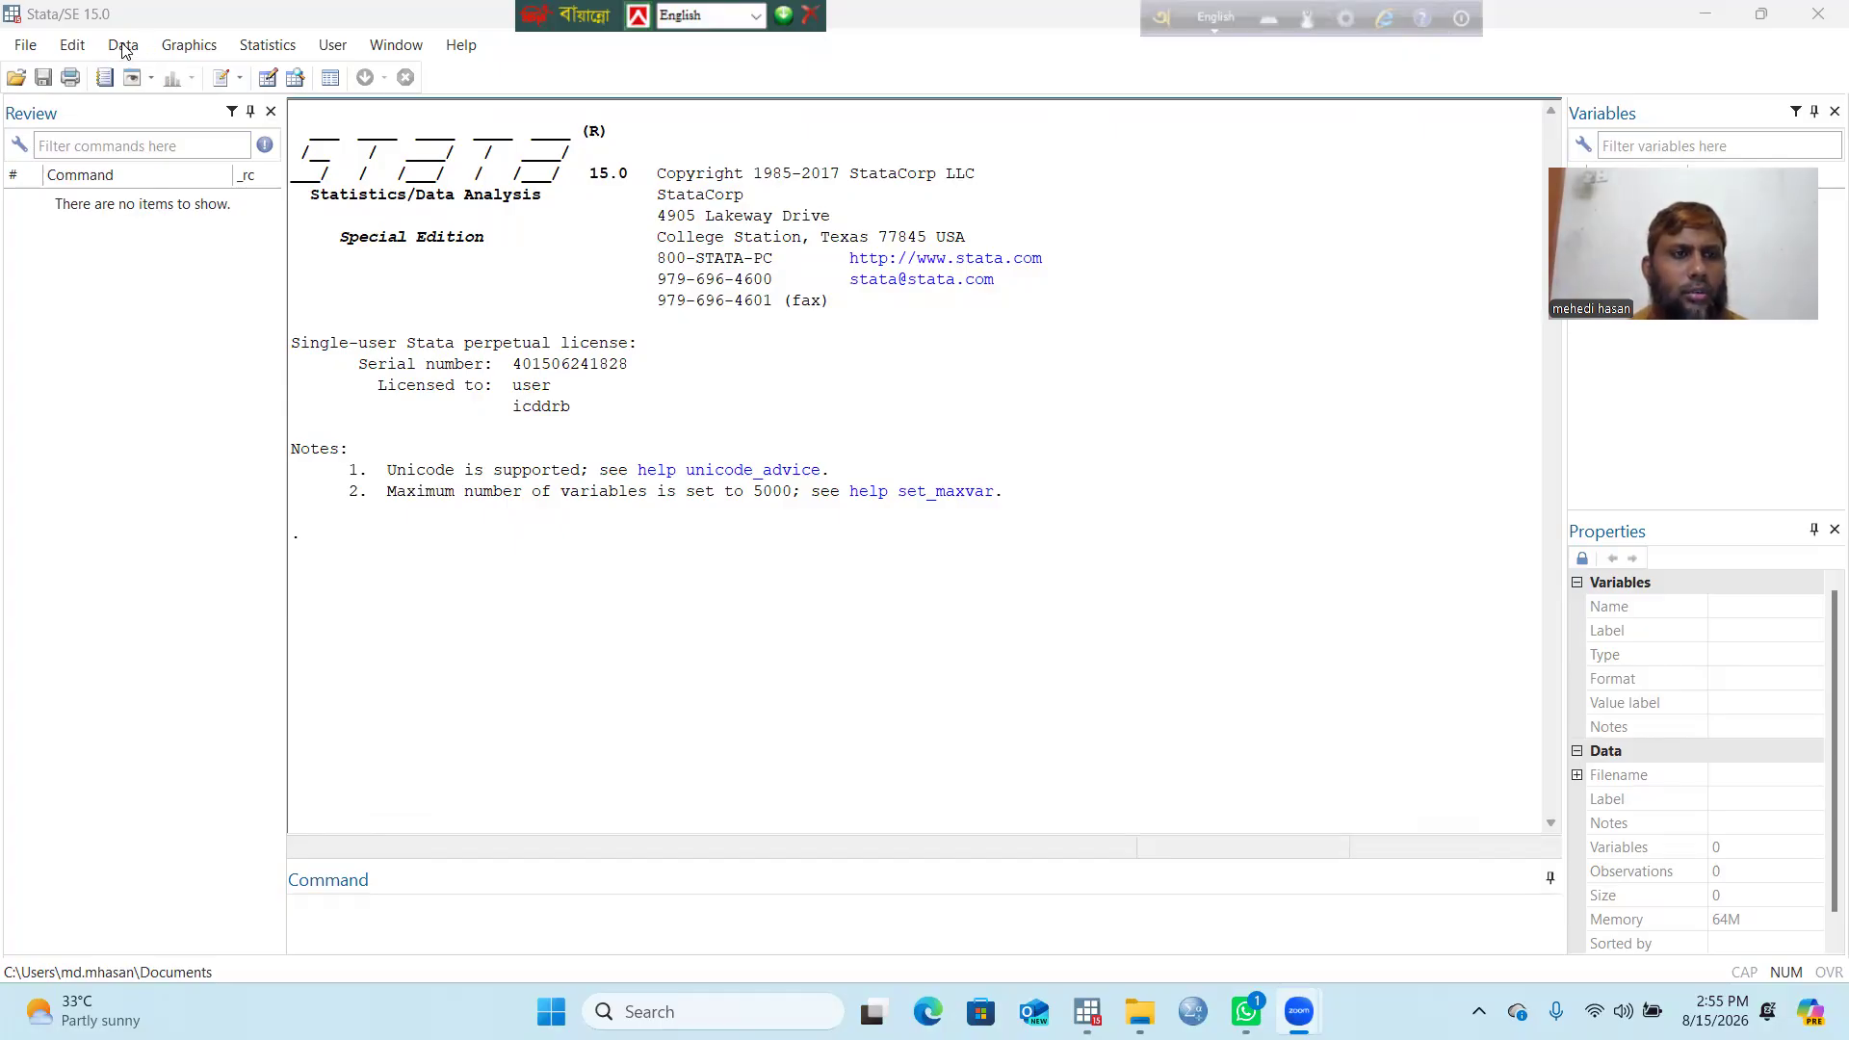
Step: Show the Data menu's Data Editor submenu with its Edit and Browse choices
{"action": "left_click", "coordinate": [123, 46]}
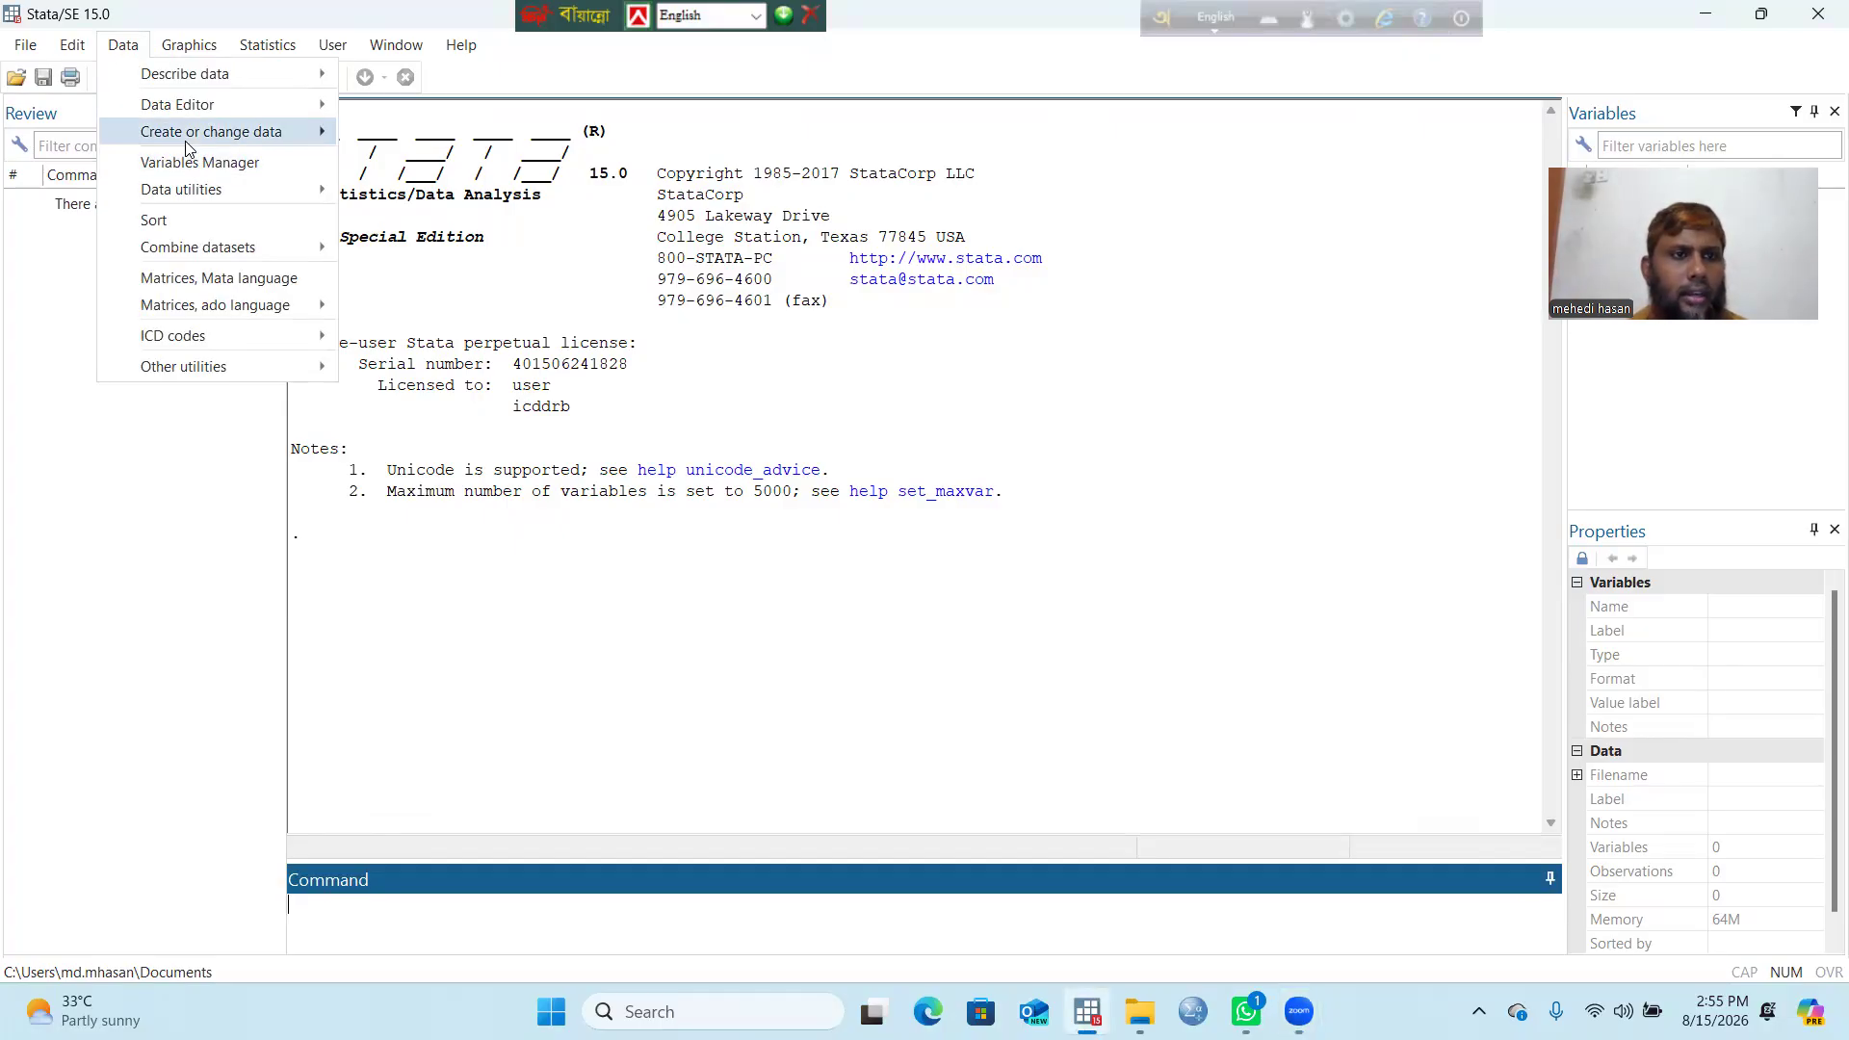
{"action": "mouse_move", "coordinate": [189, 111]}
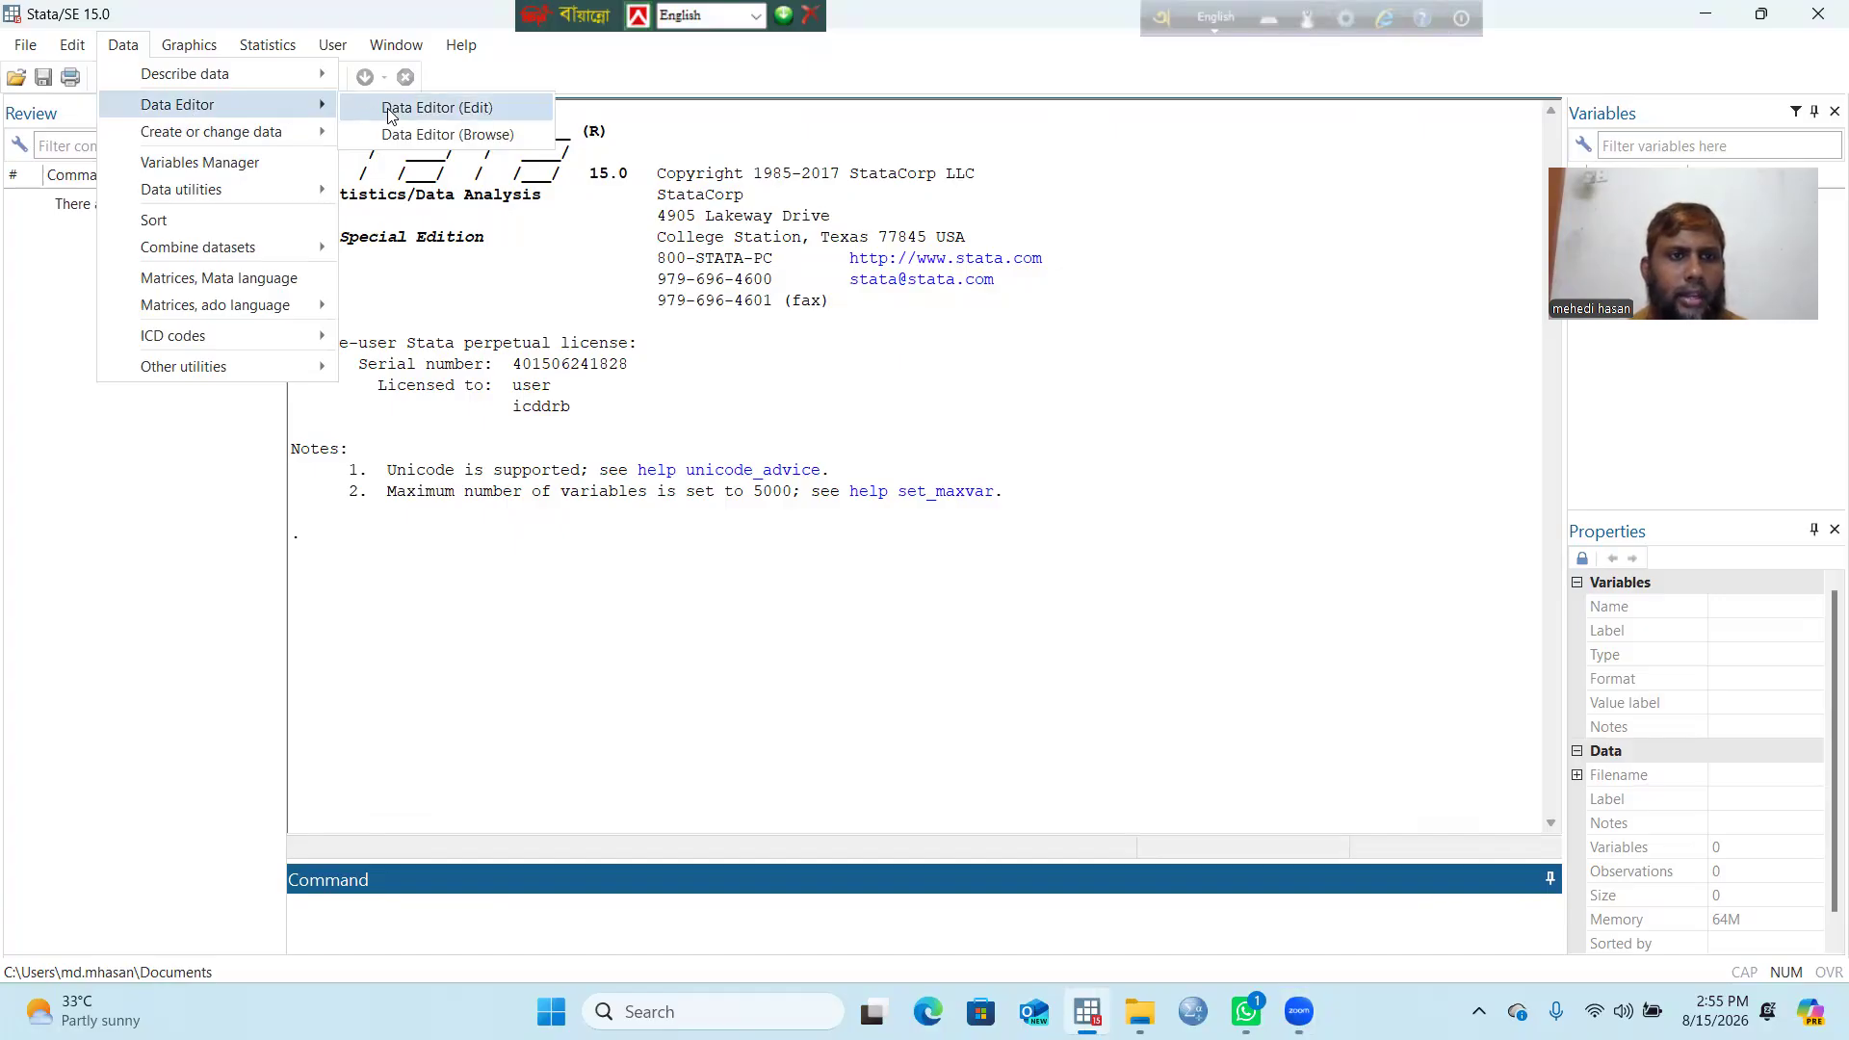
Step: Open the empty dataset in the Data Editor in edit mode and list its Tools menu
{"action": "left_click", "coordinate": [471, 107]}
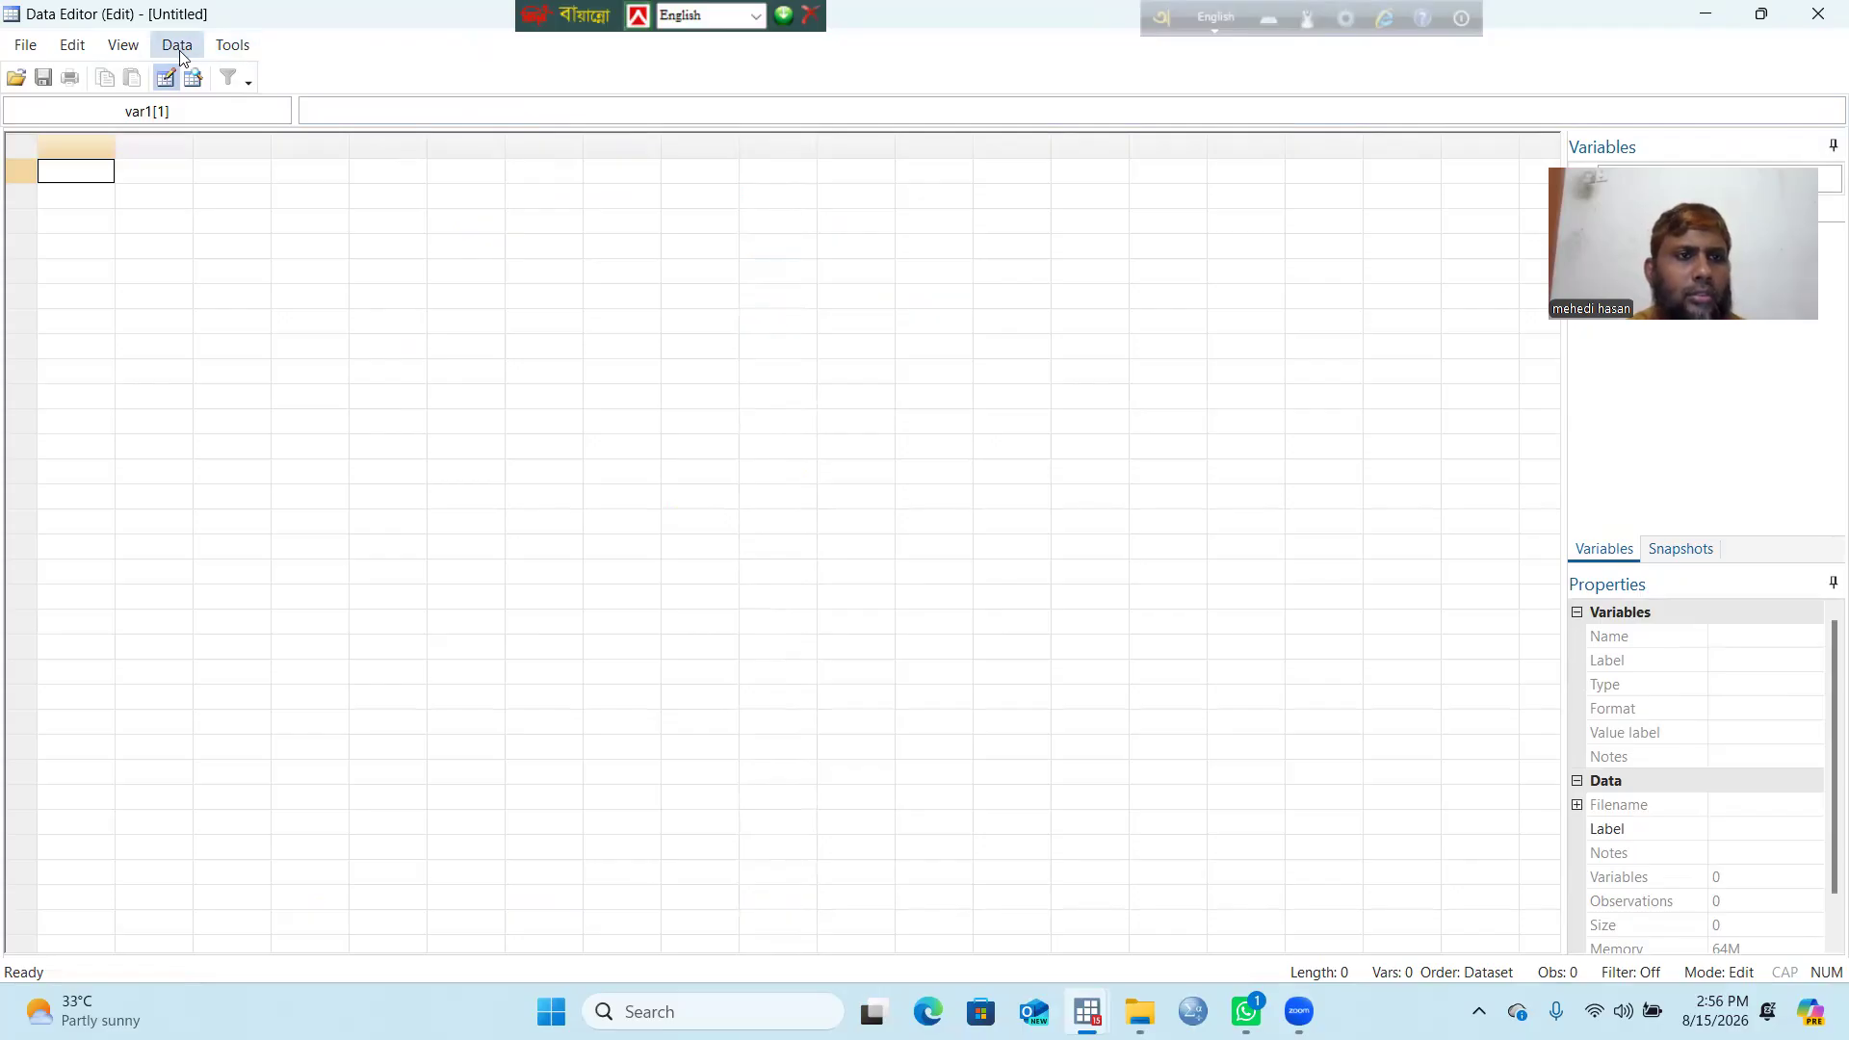
{"action": "left_click", "coordinate": [232, 46]}
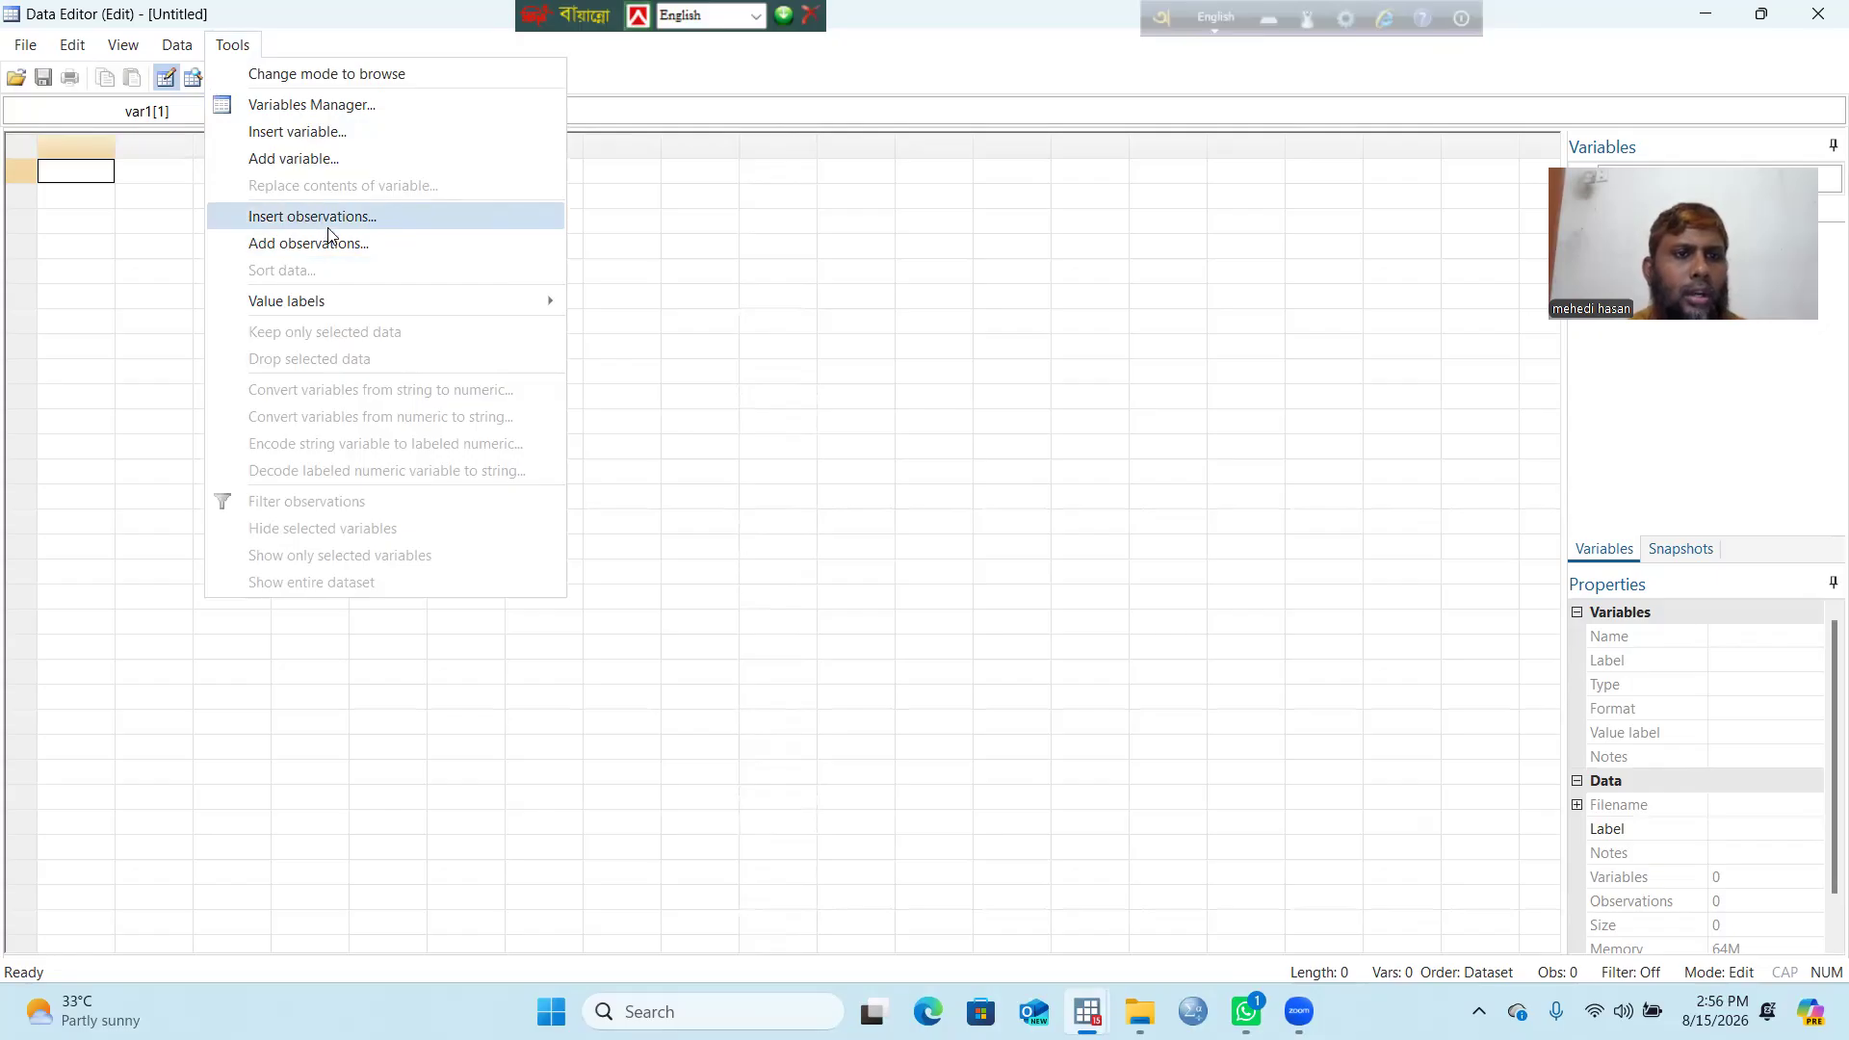
Step: Add an int variable named pid, filled with missing values
{"action": "left_click", "coordinate": [327, 169]}
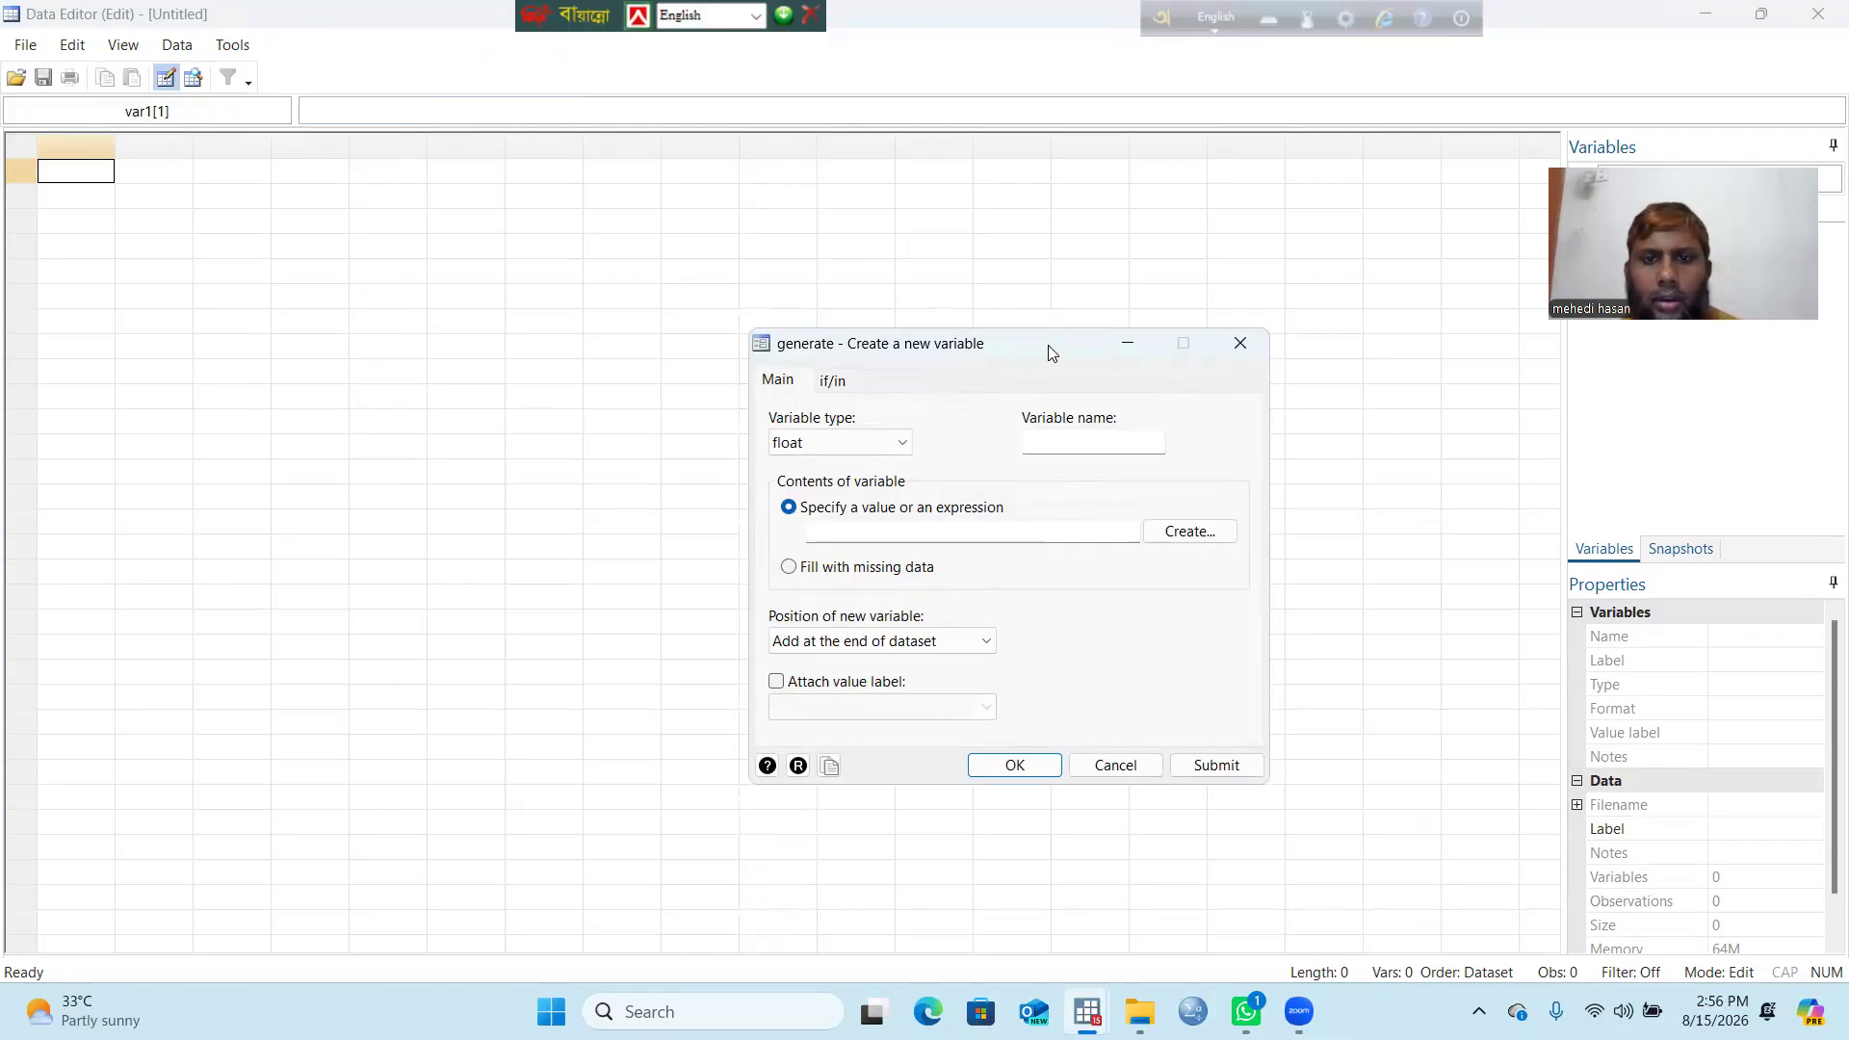
{"action": "left_click_drag", "start_coordinate": [1048, 345], "coordinate": [879, 244]}
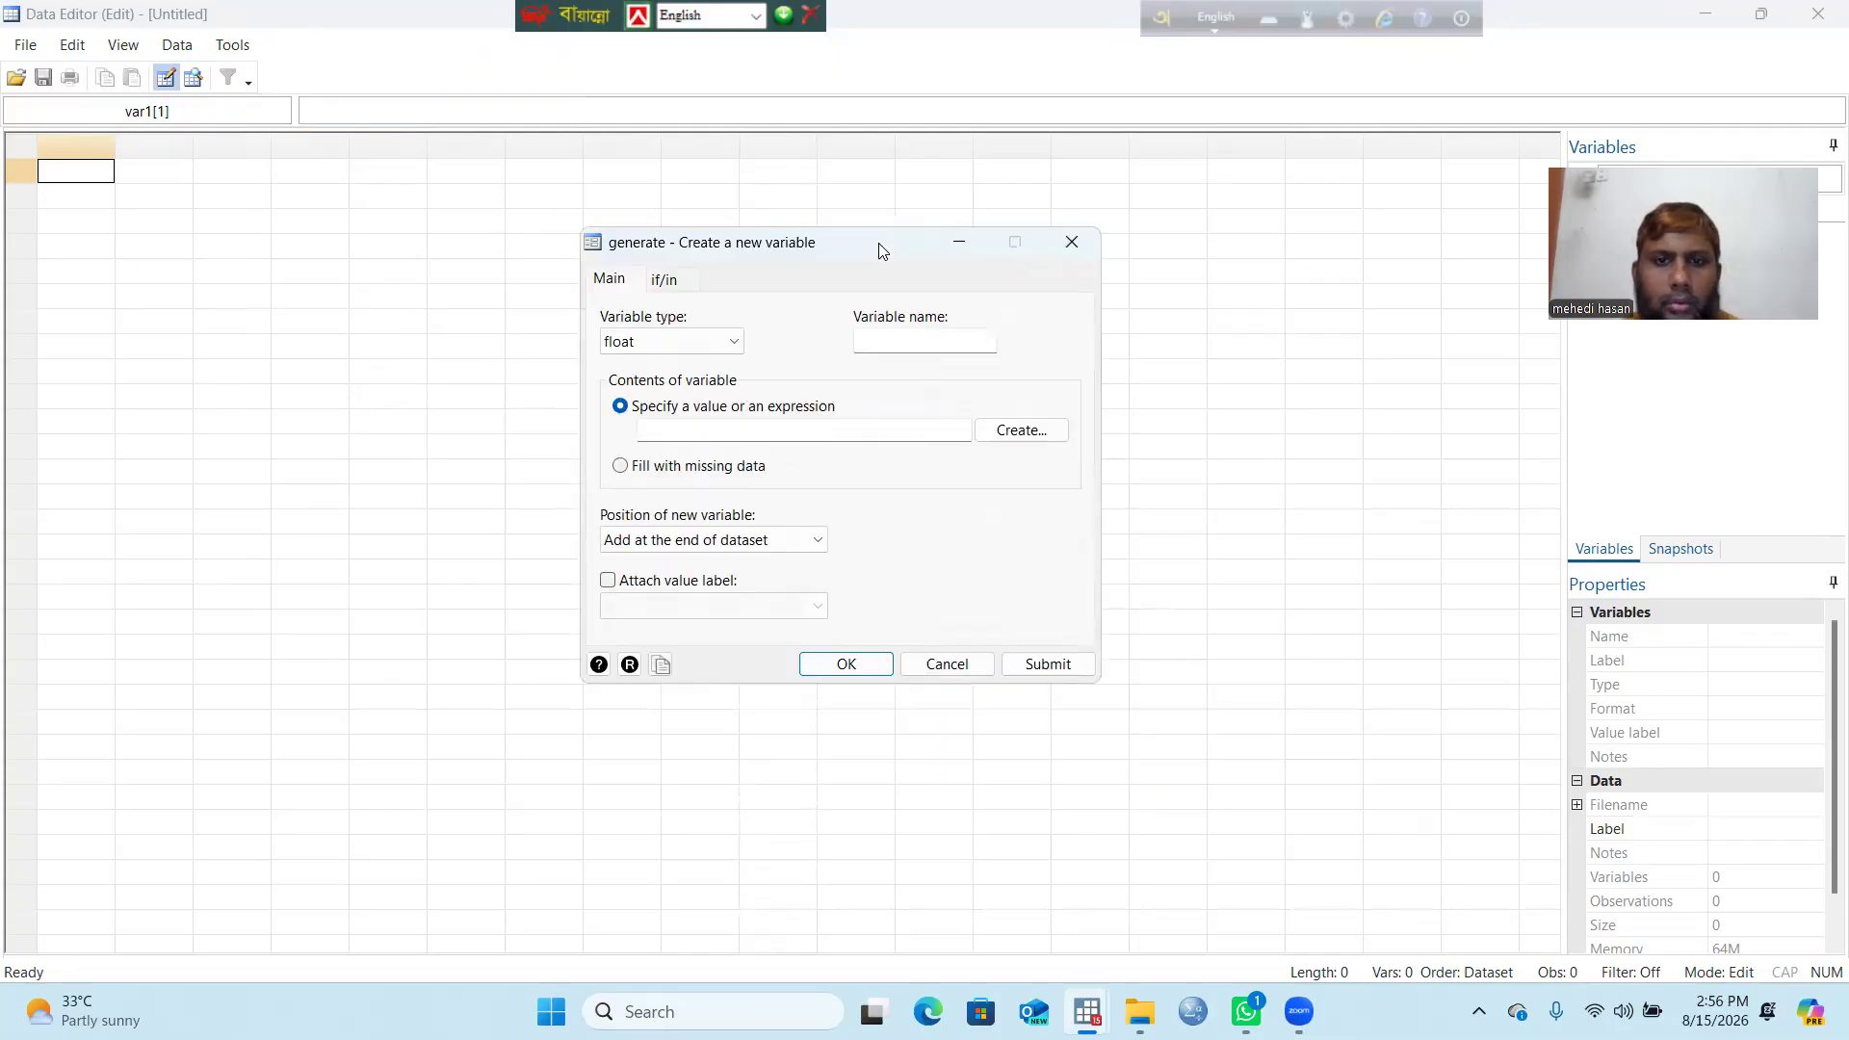
{"action": "left_click", "coordinate": [879, 337]}
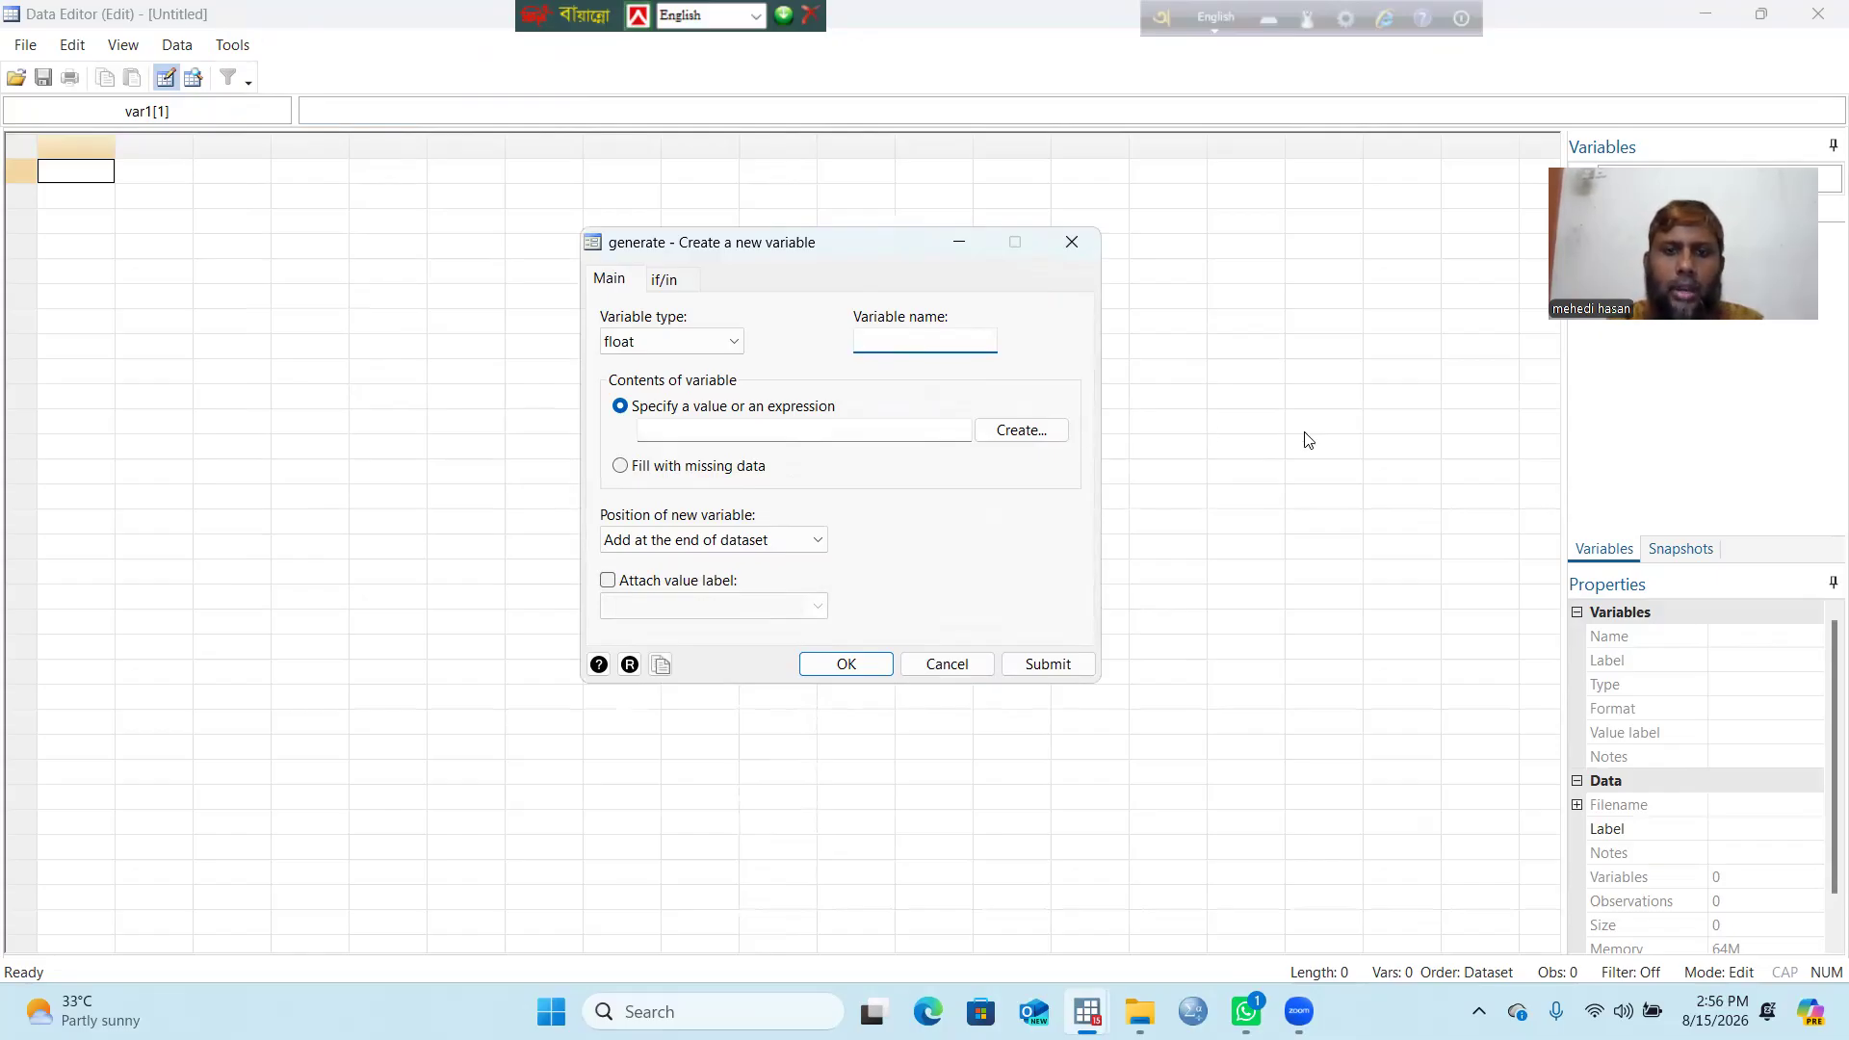
{"action": "type", "text": "pid"}
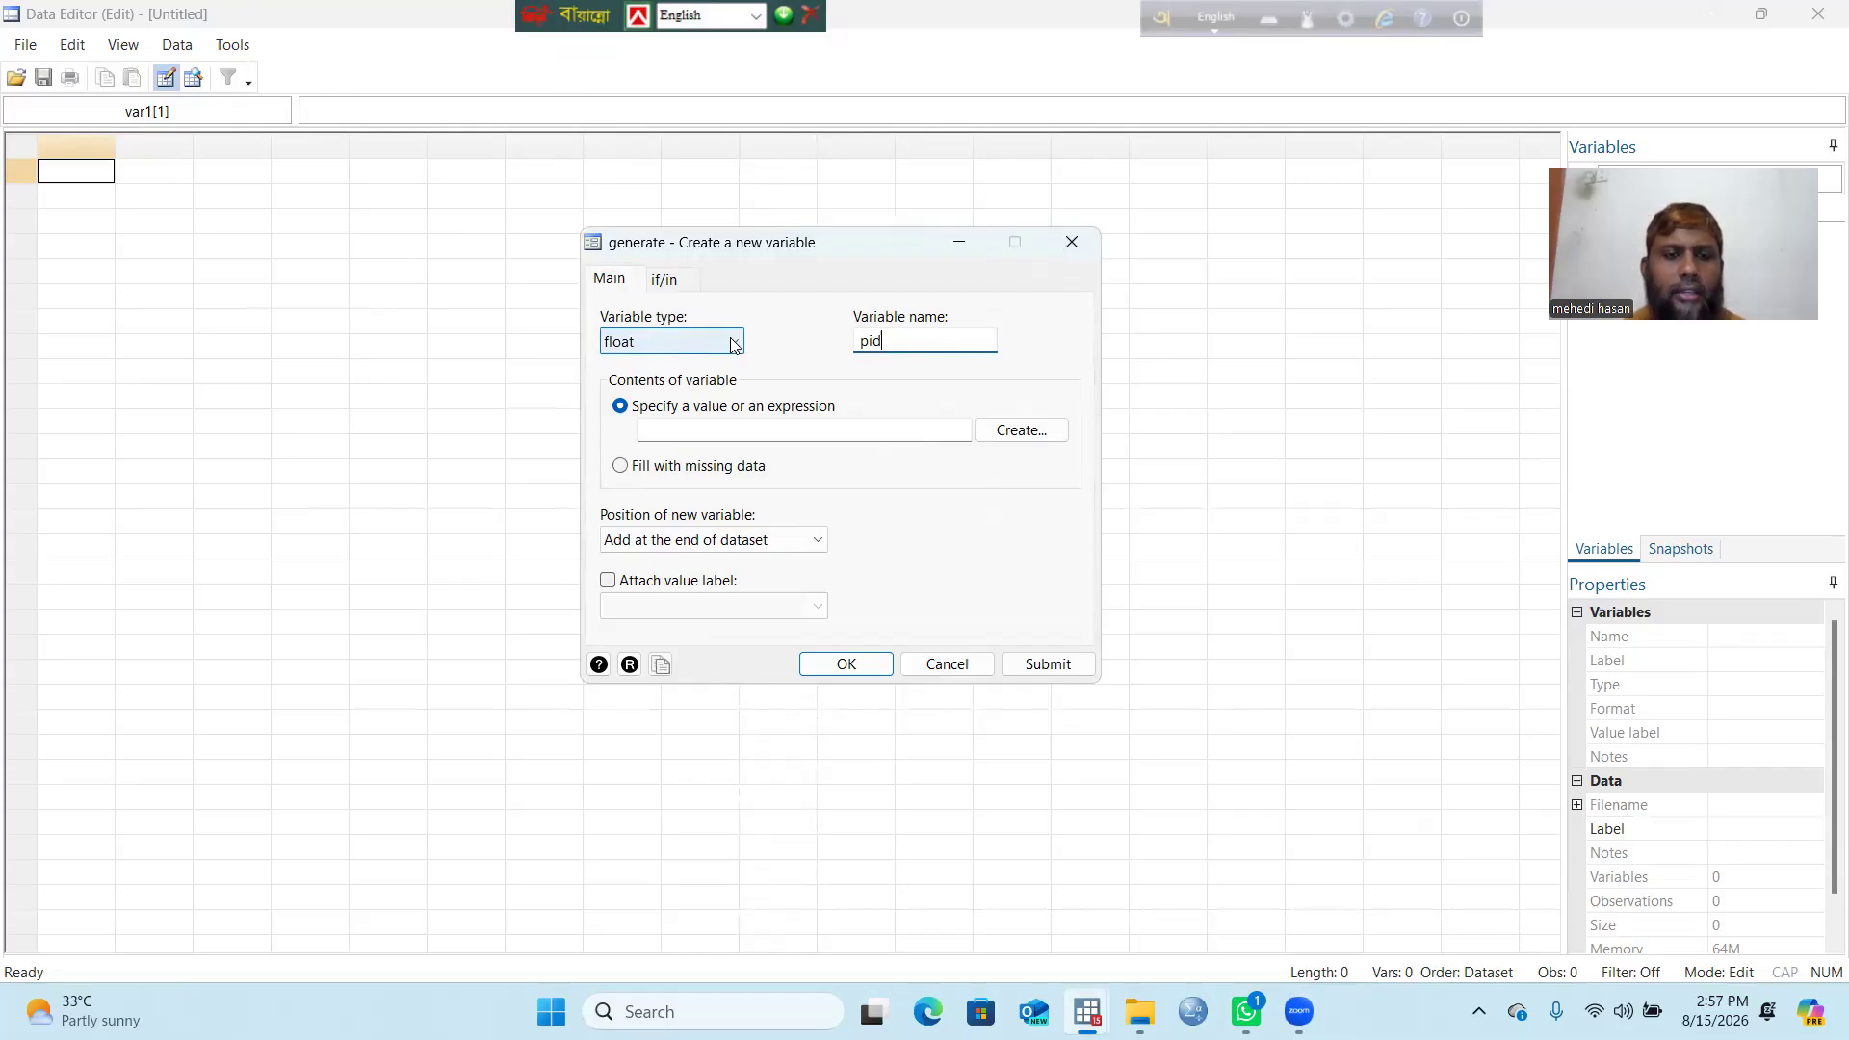
{"action": "left_click", "coordinate": [734, 345]}
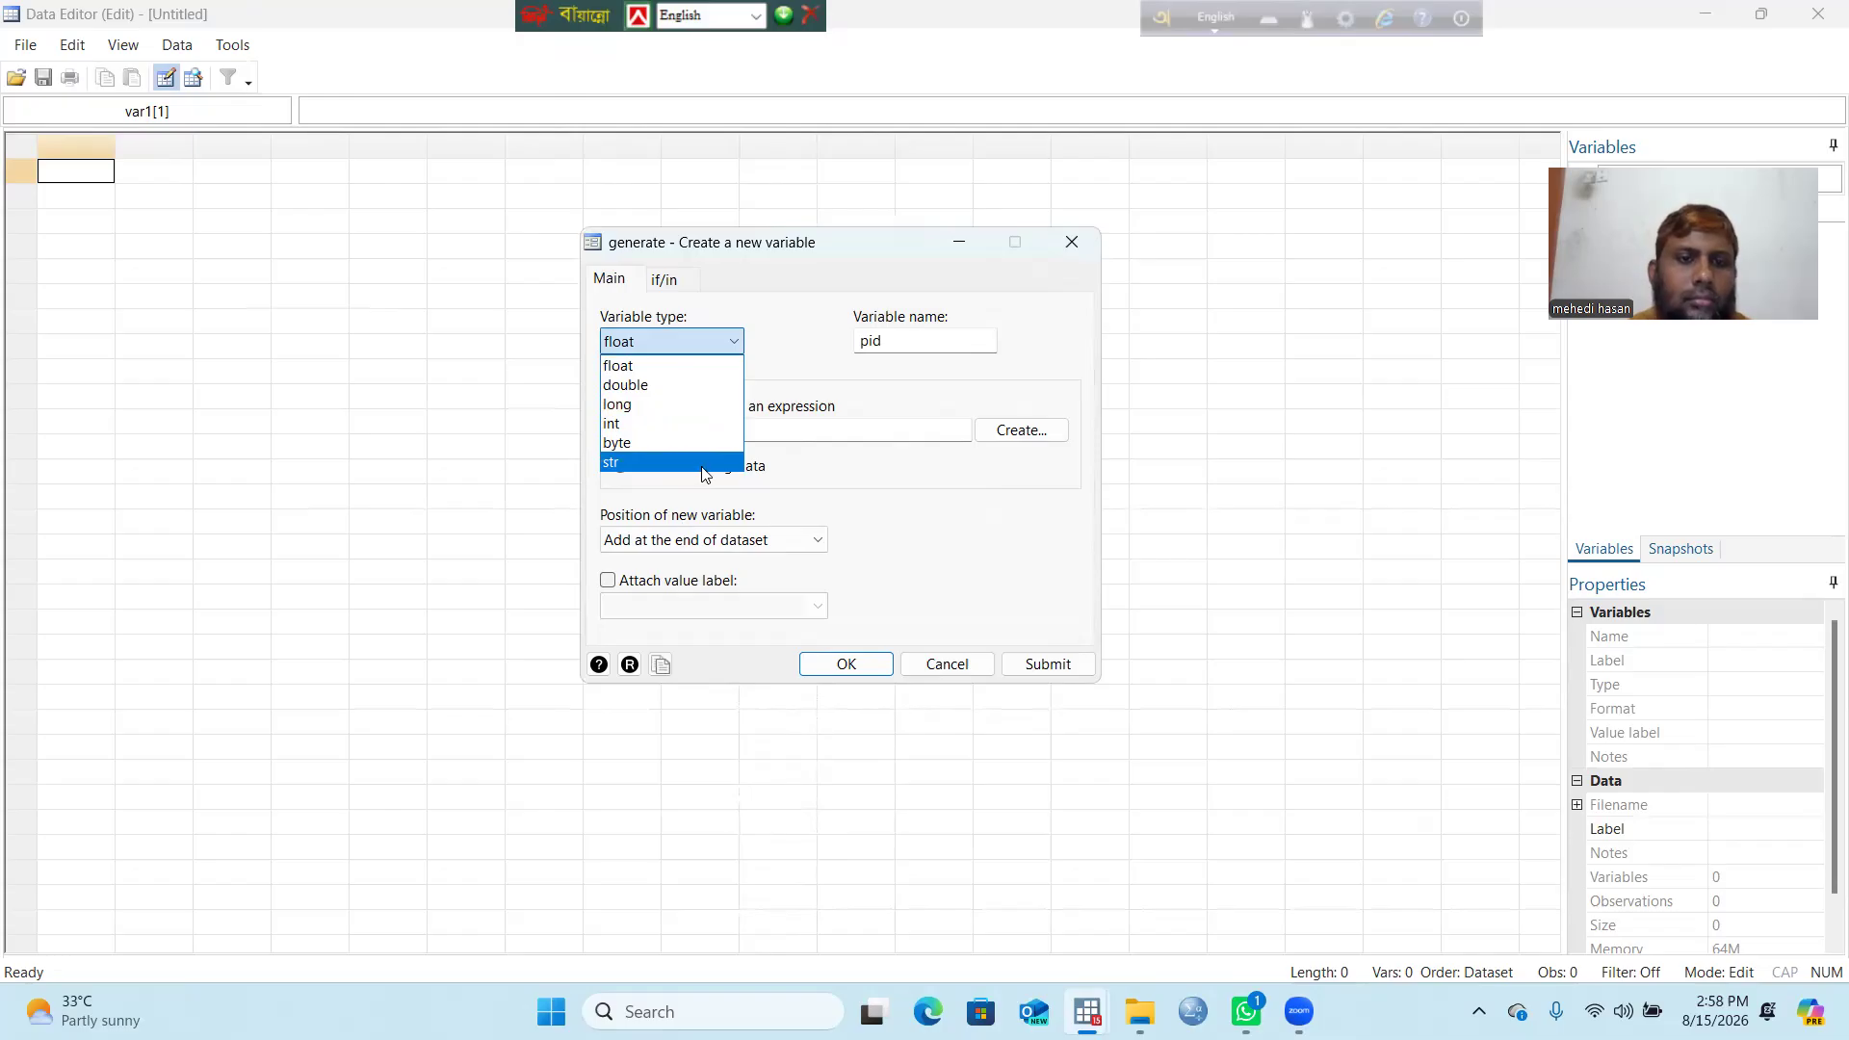
{"action": "left_click", "coordinate": [644, 424]}
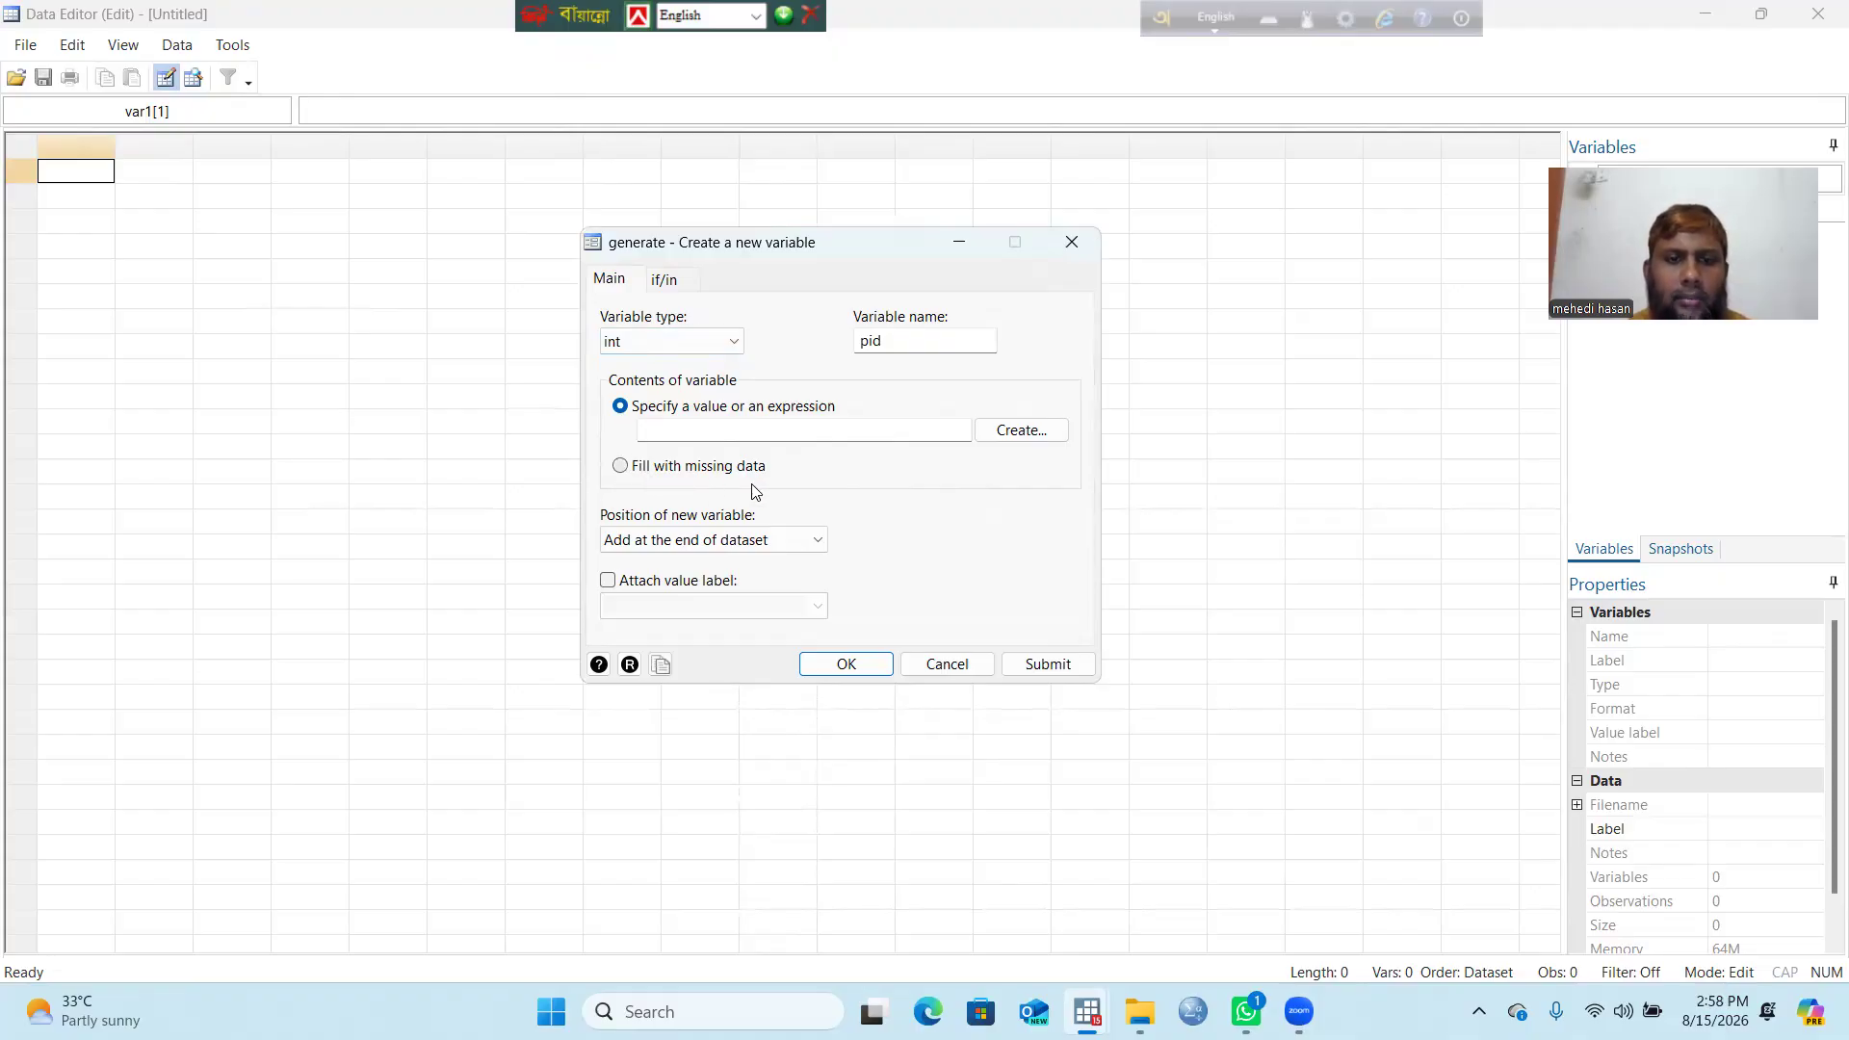
{"action": "left_click", "coordinate": [622, 467]}
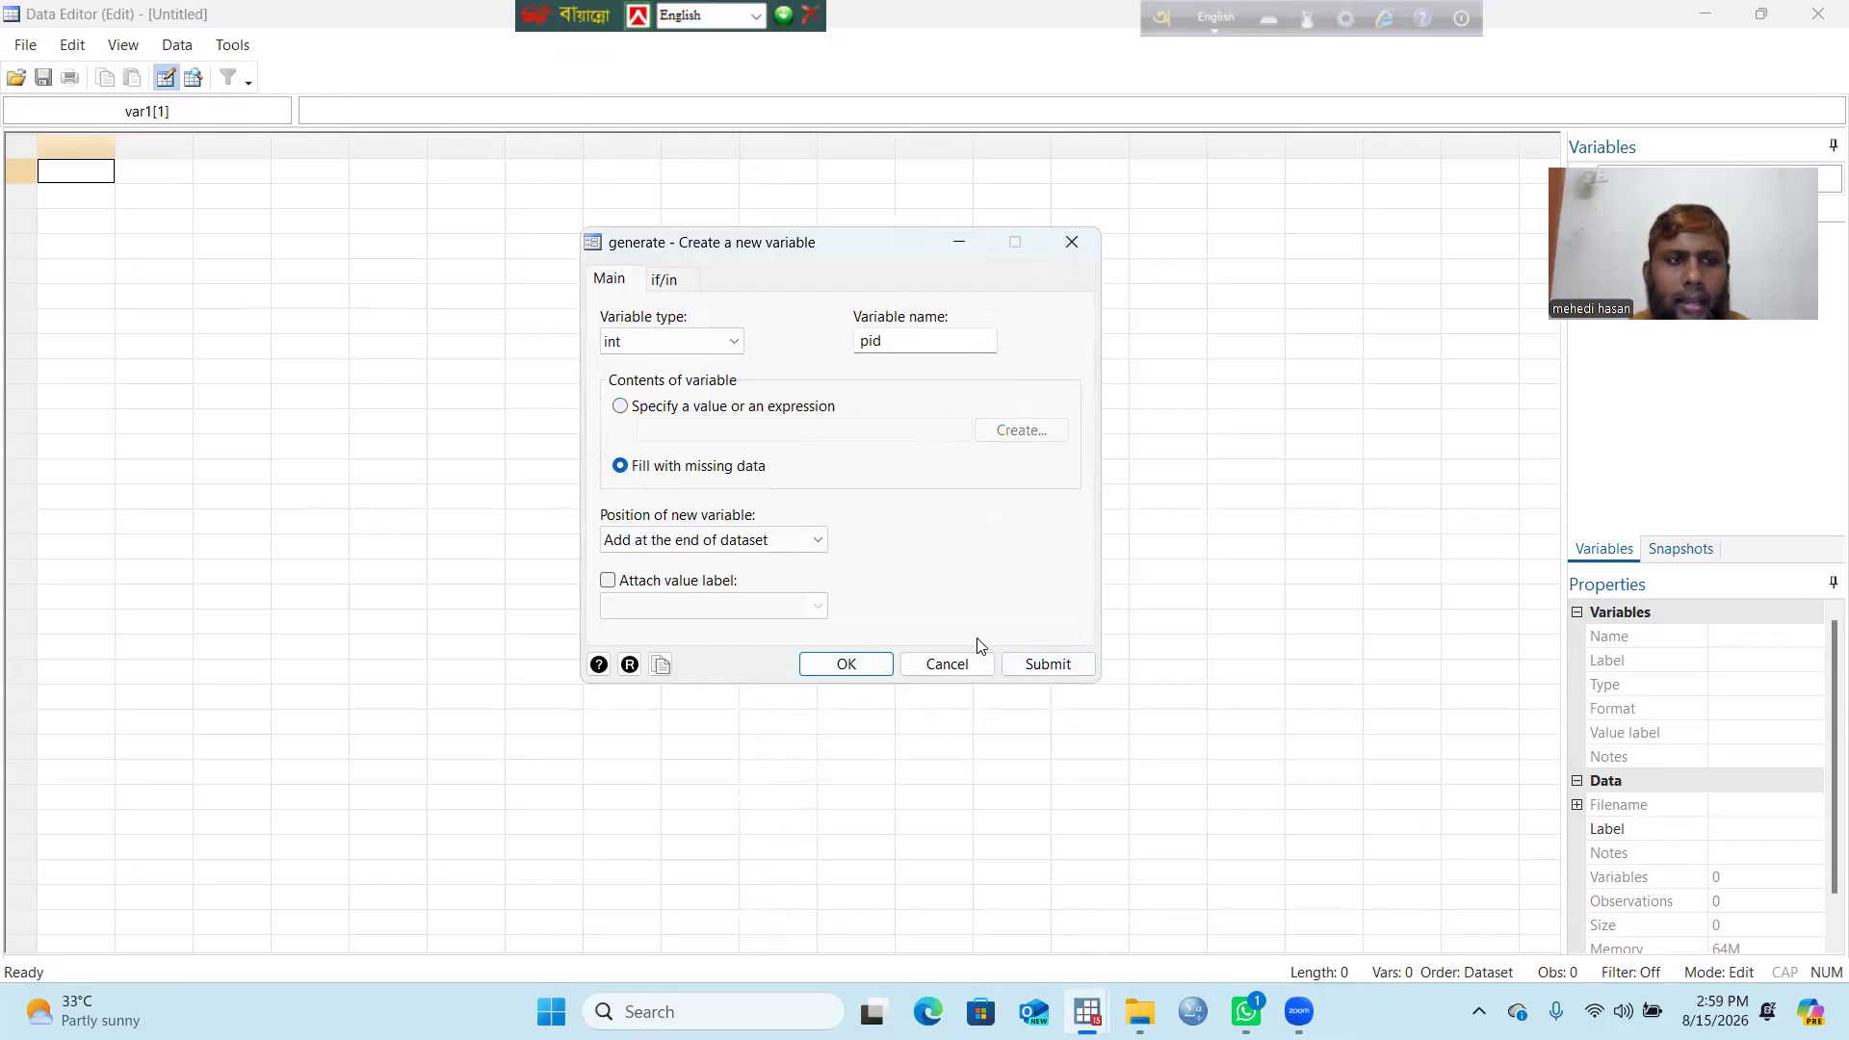
{"action": "left_click", "coordinate": [841, 666]}
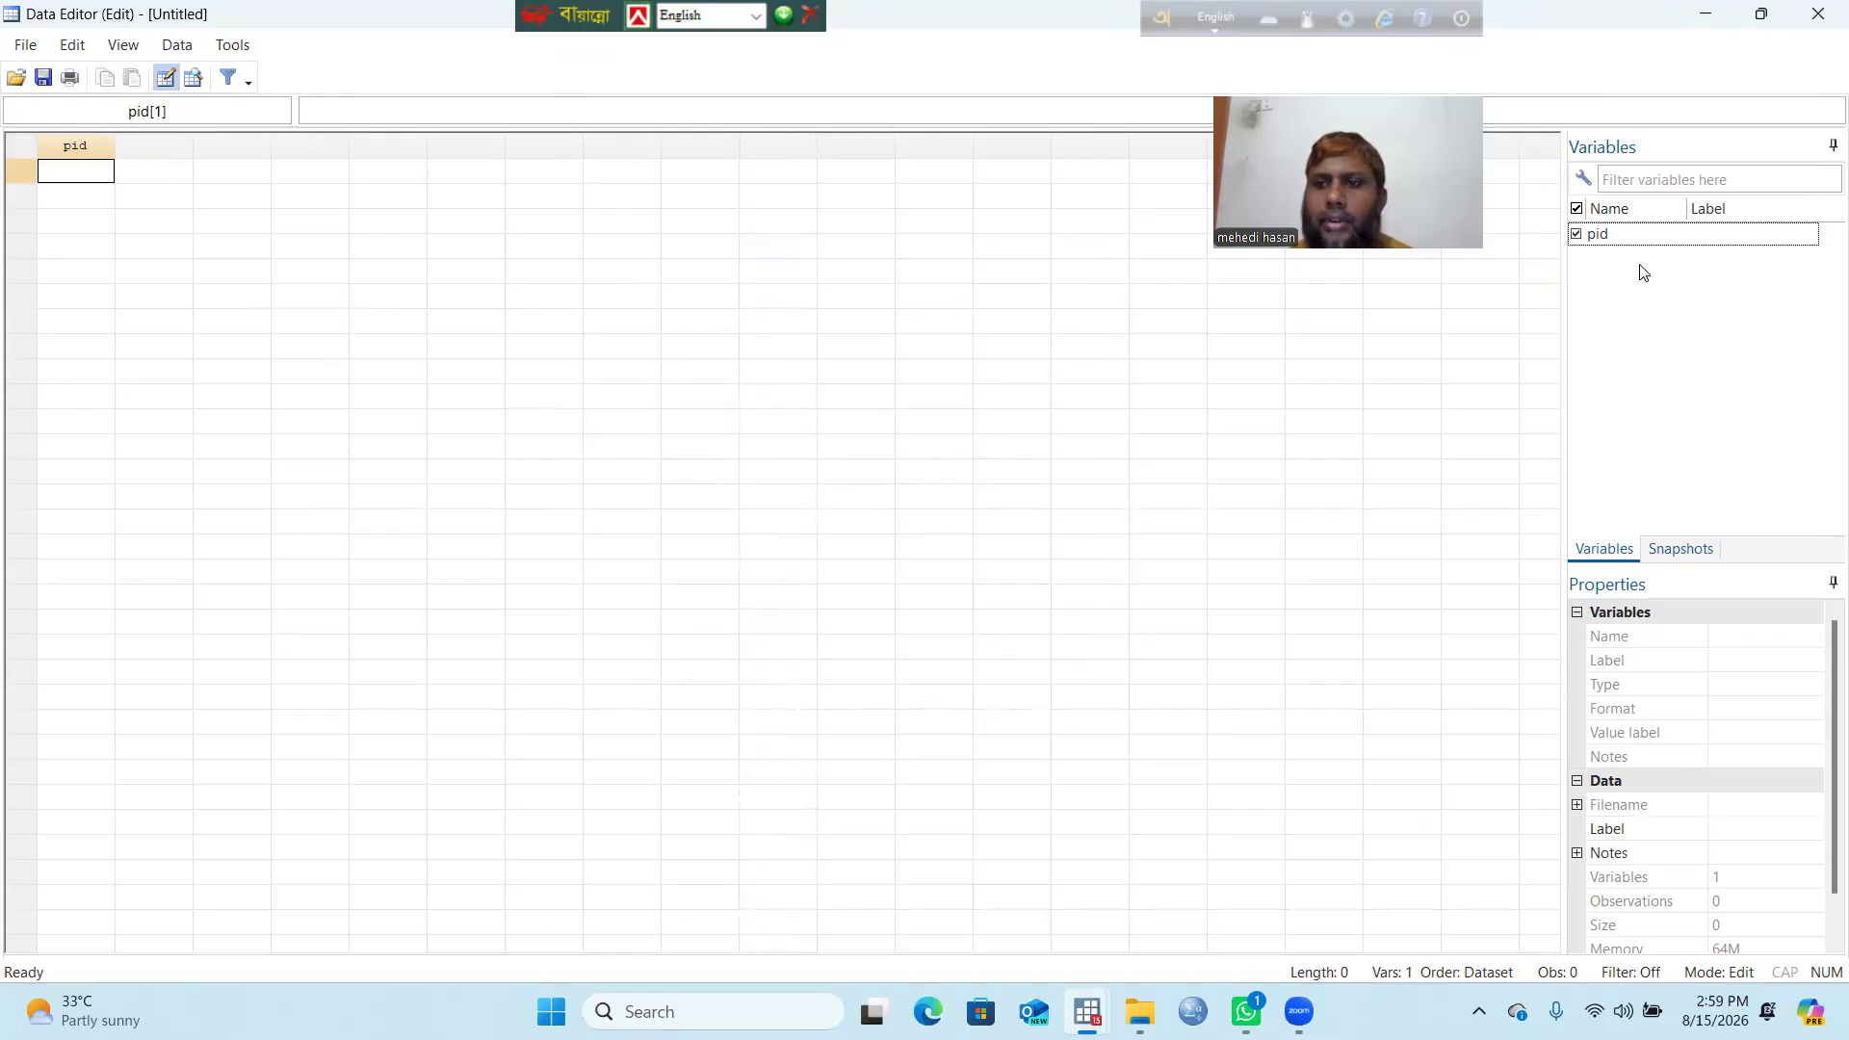
Step: Give the pid variable the label 'Participant ID'
{"action": "left_click", "coordinate": [1638, 237]}
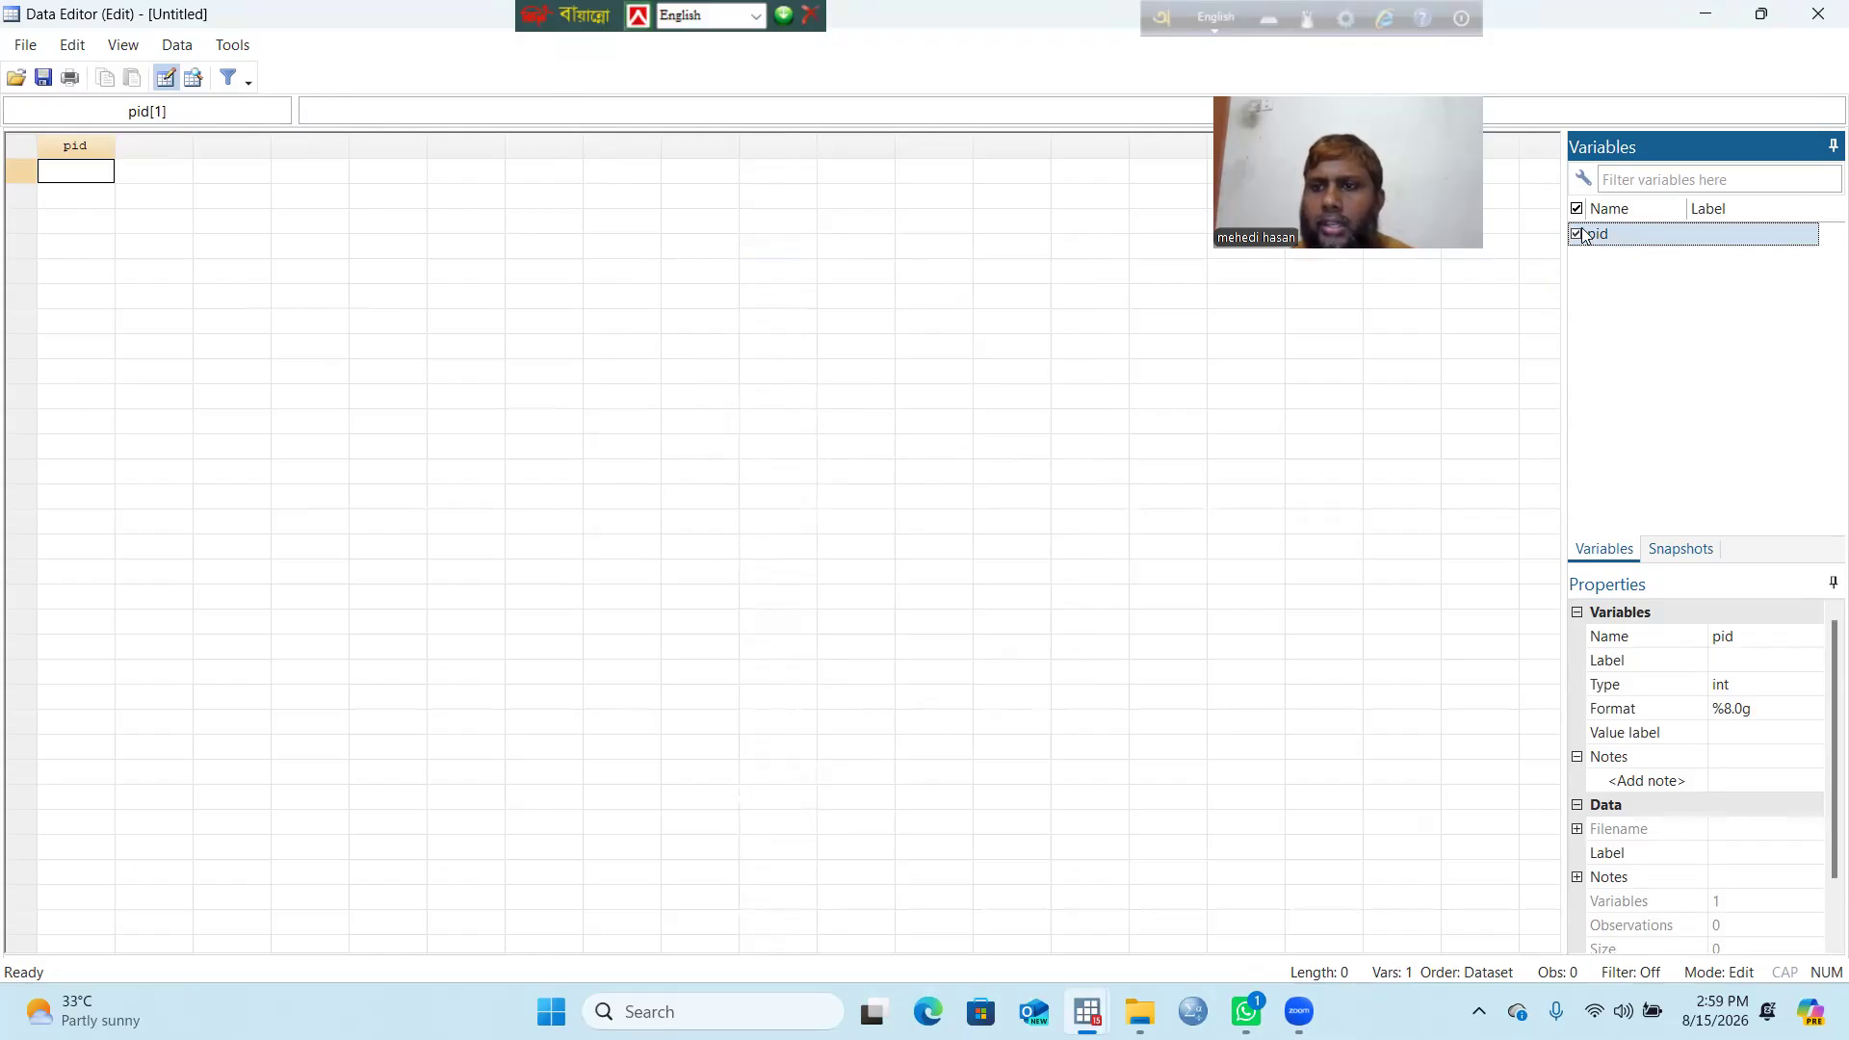
{"action": "left_click", "coordinate": [1737, 648]}
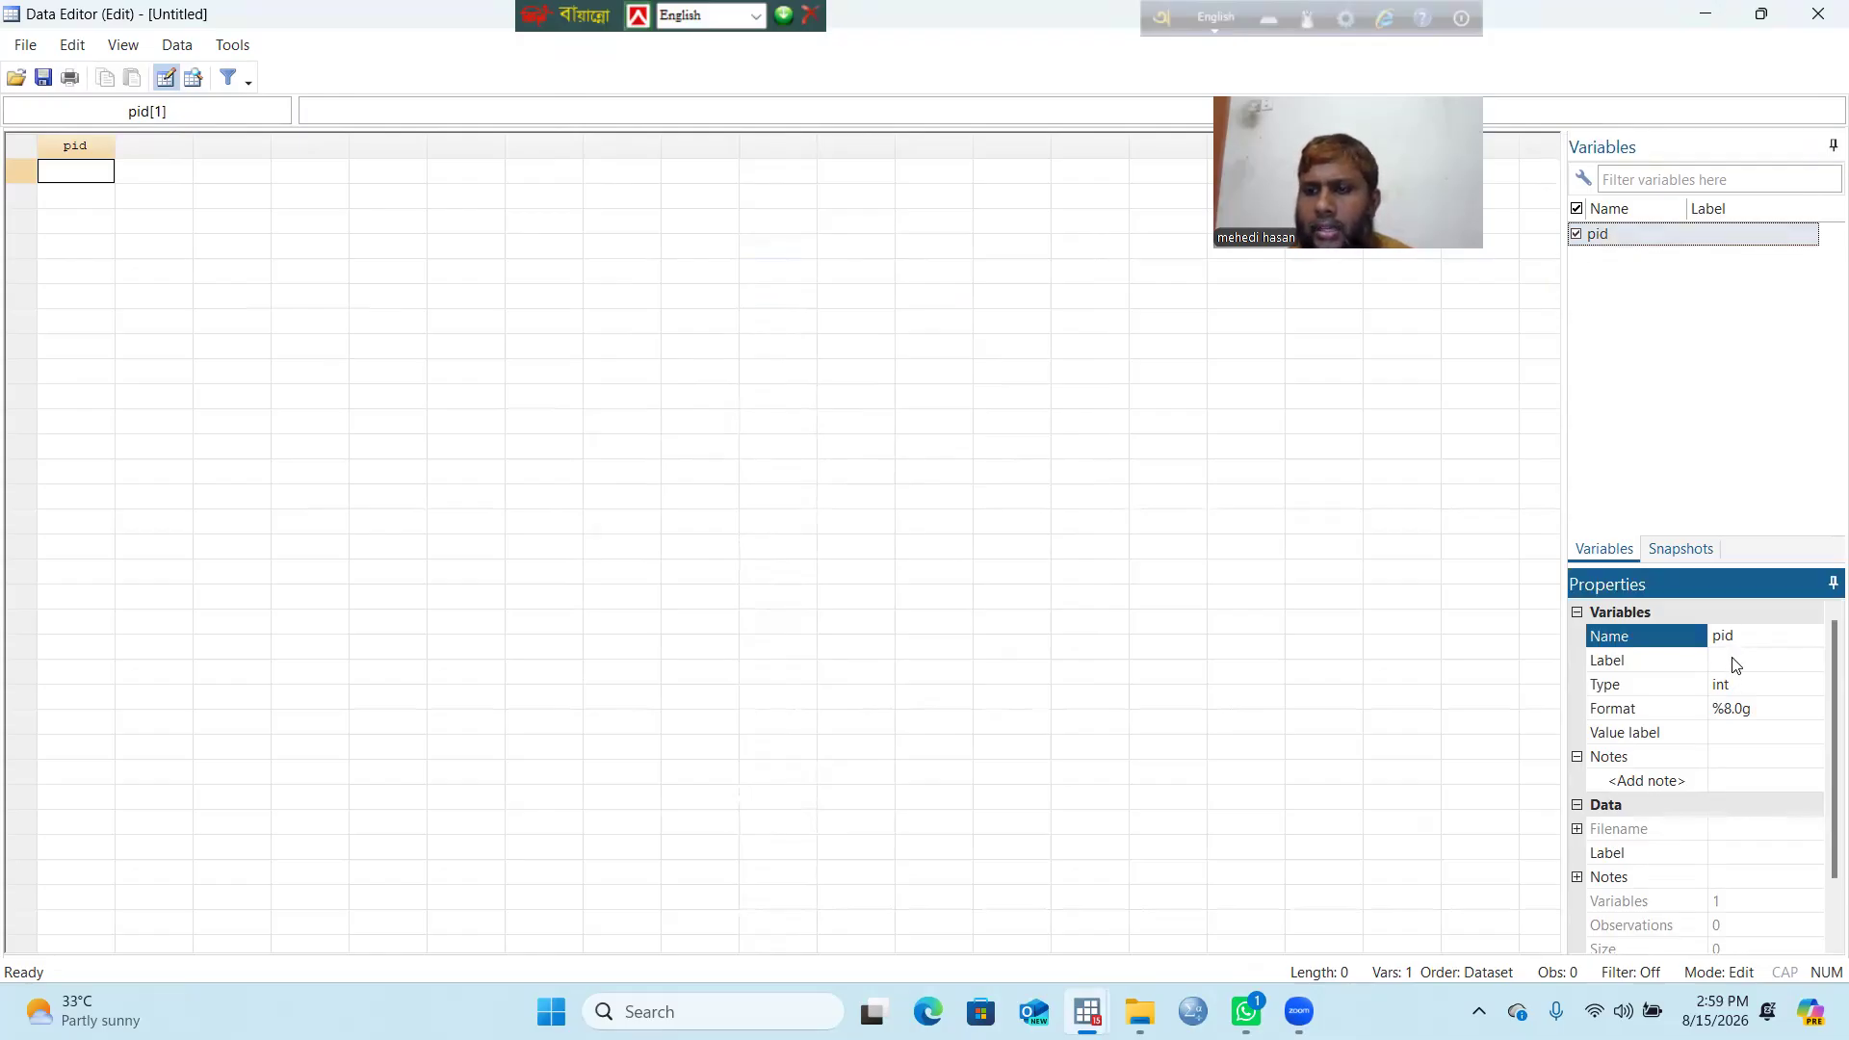
{"action": "left_click", "coordinate": [1730, 660]}
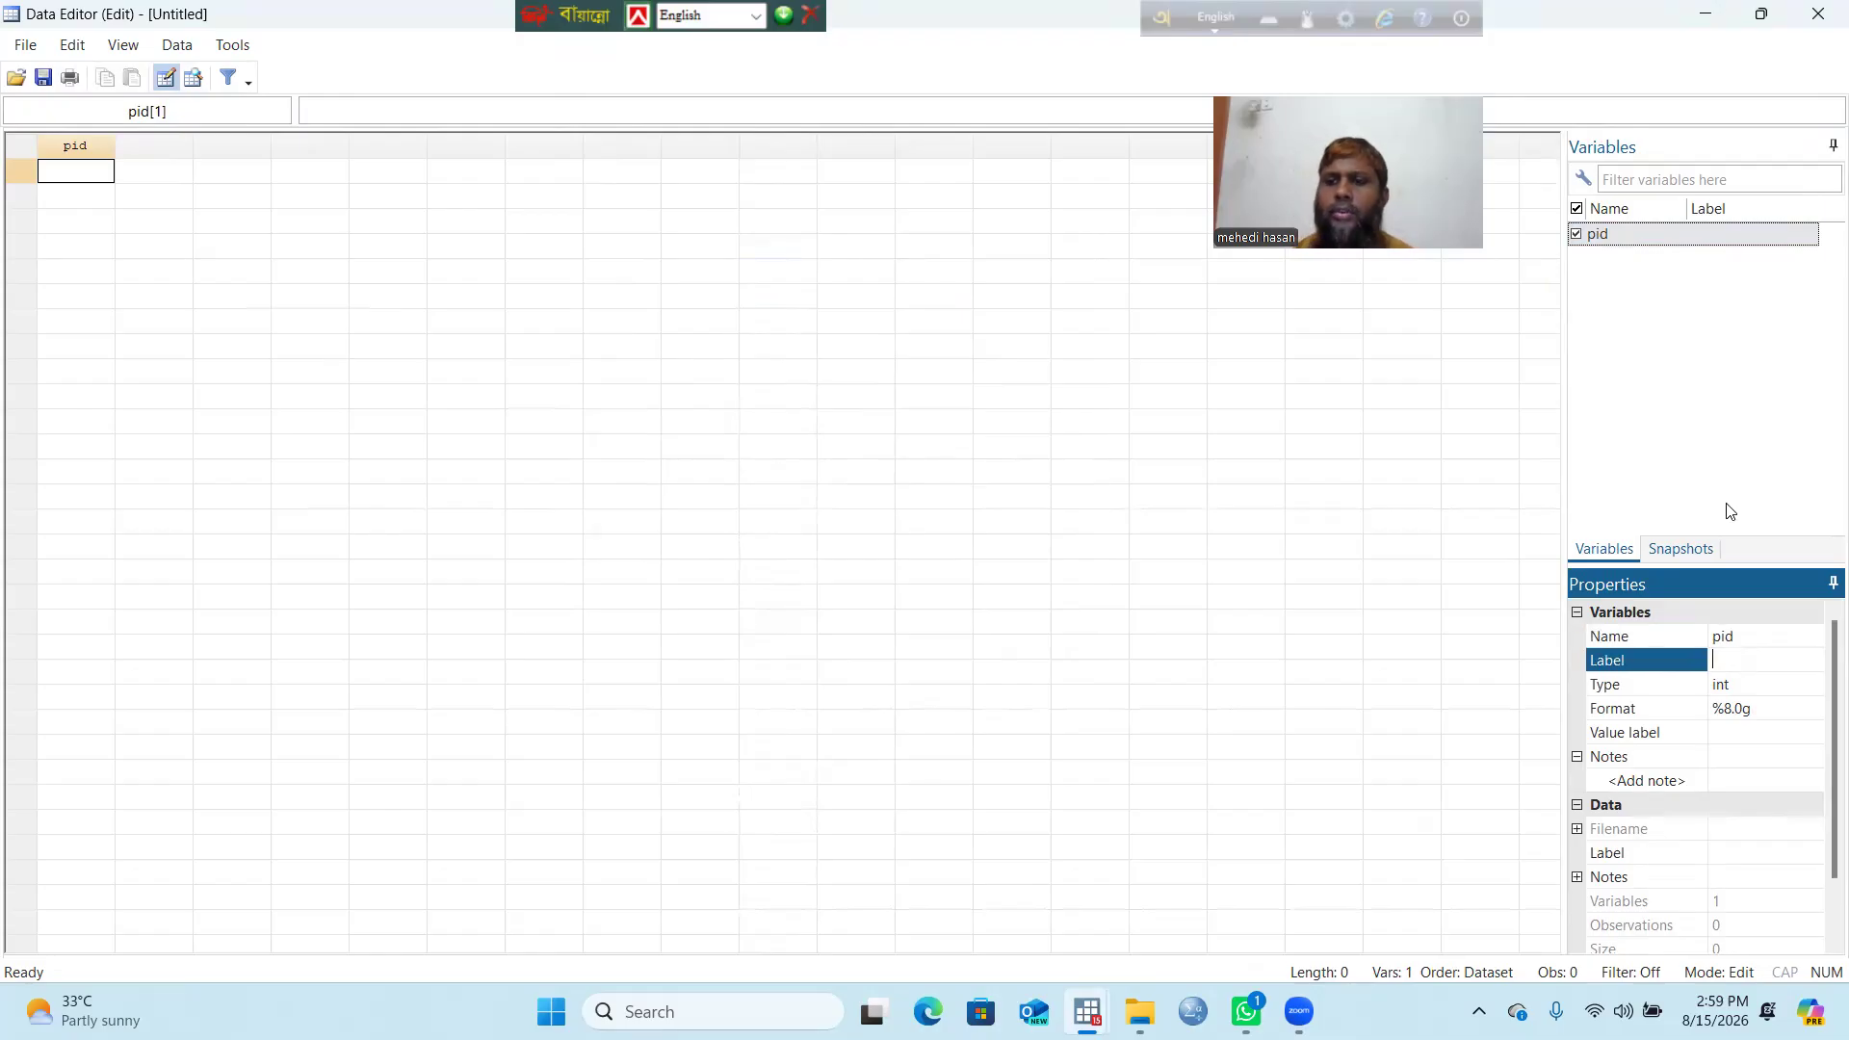
{"action": "type", "text": "Pa"}
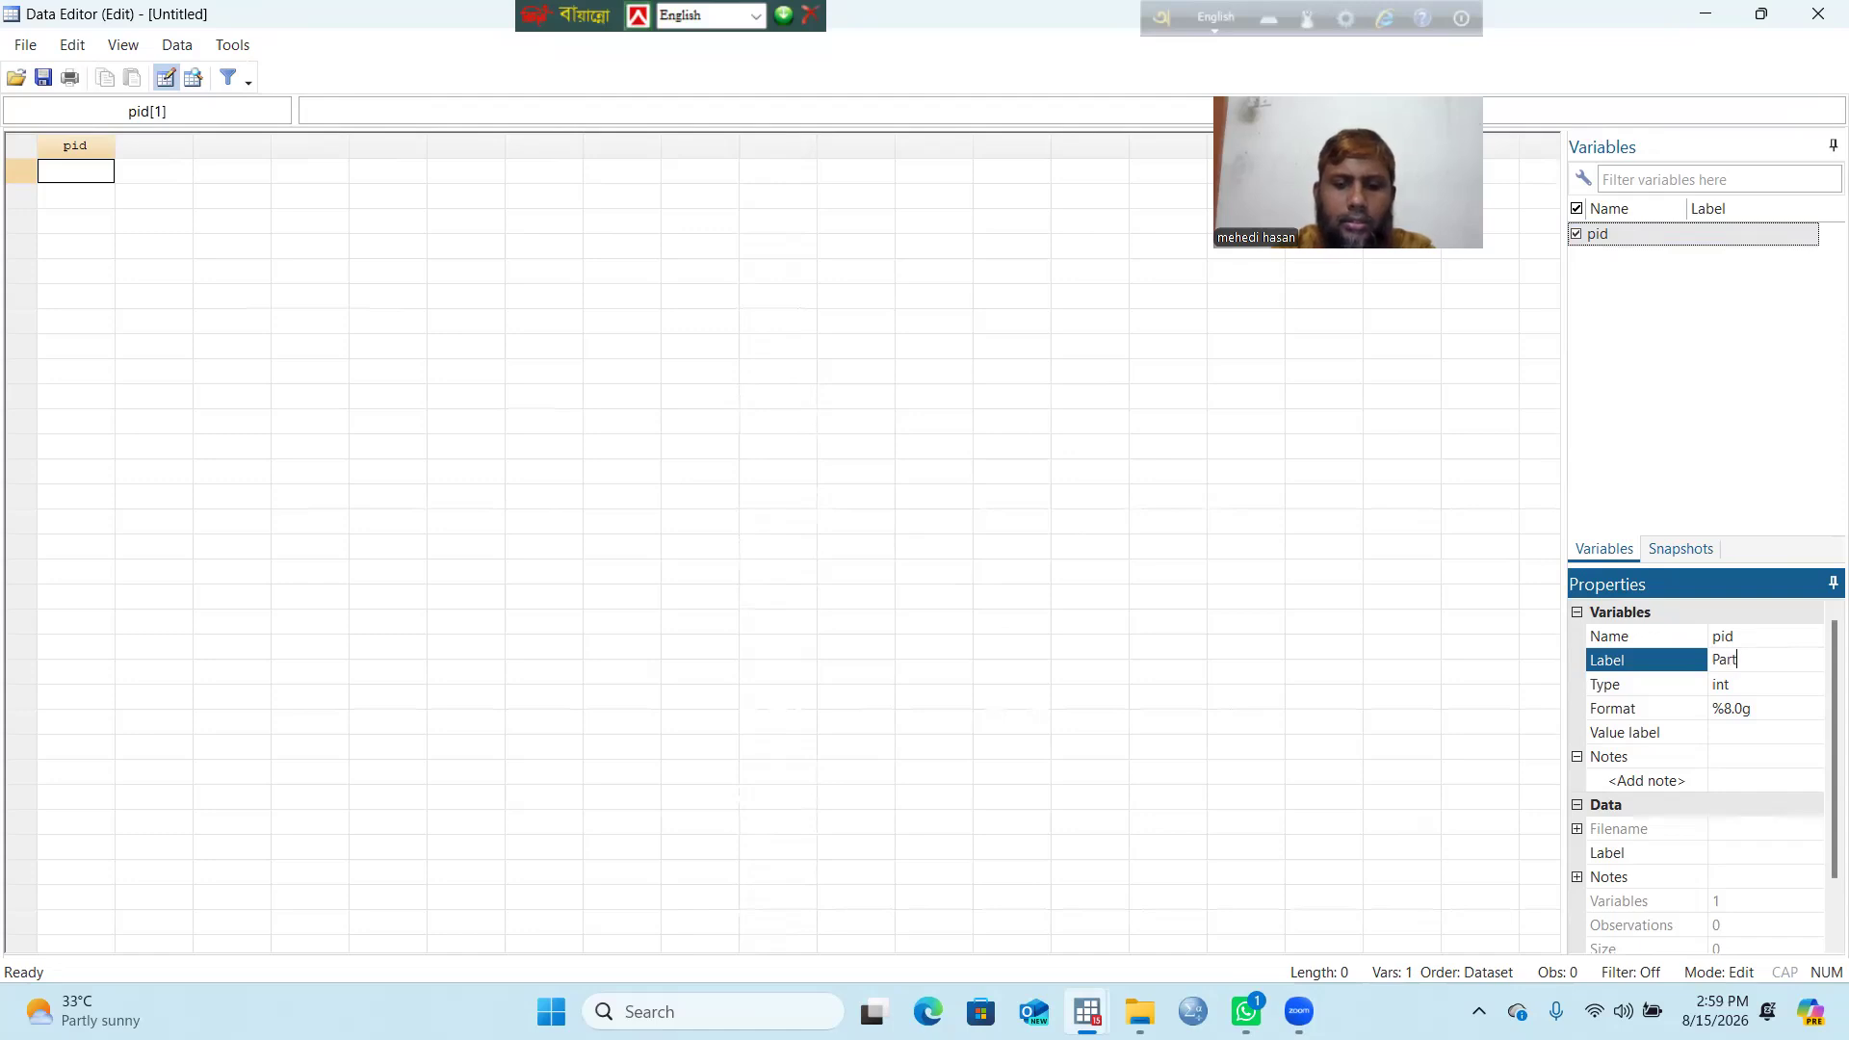
{"action": "type", "text": "rt"}
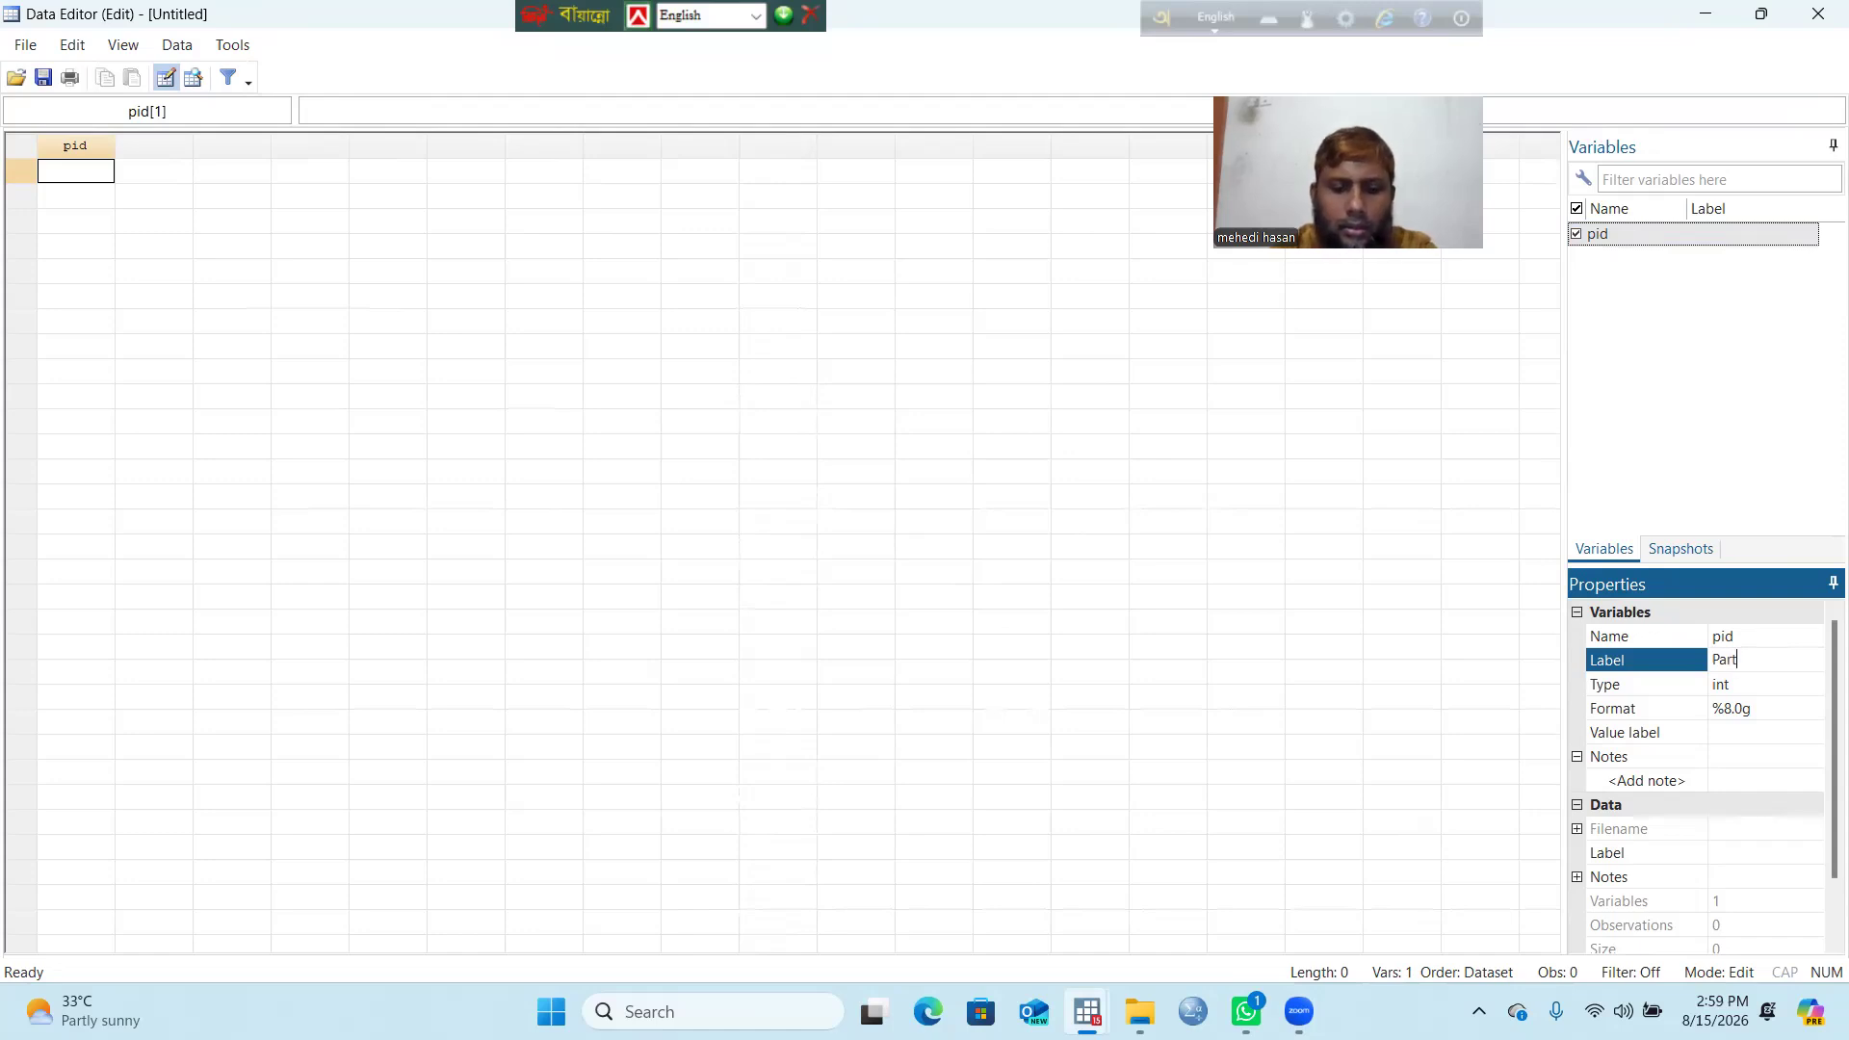
{"action": "type", "text": "icipant"}
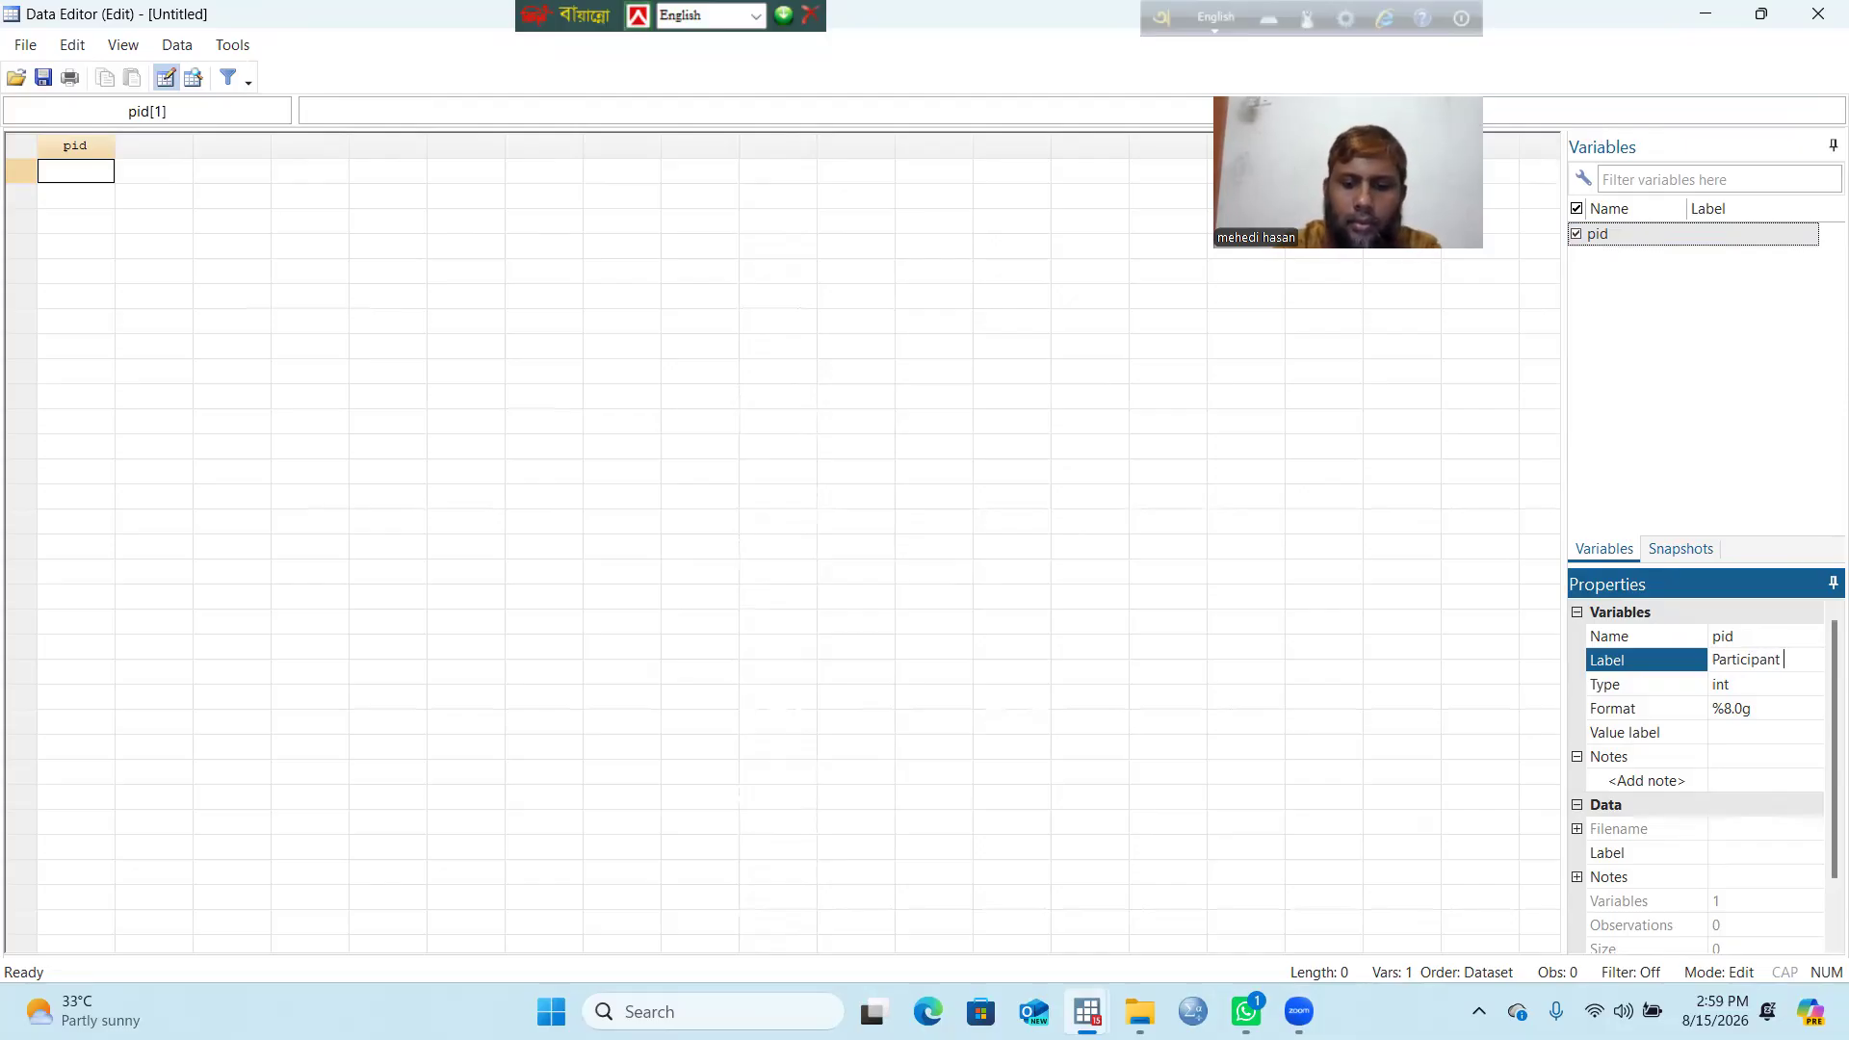
{"action": "key", "text": "Caps_Lock"}
{"action": "type", "text": "I"}
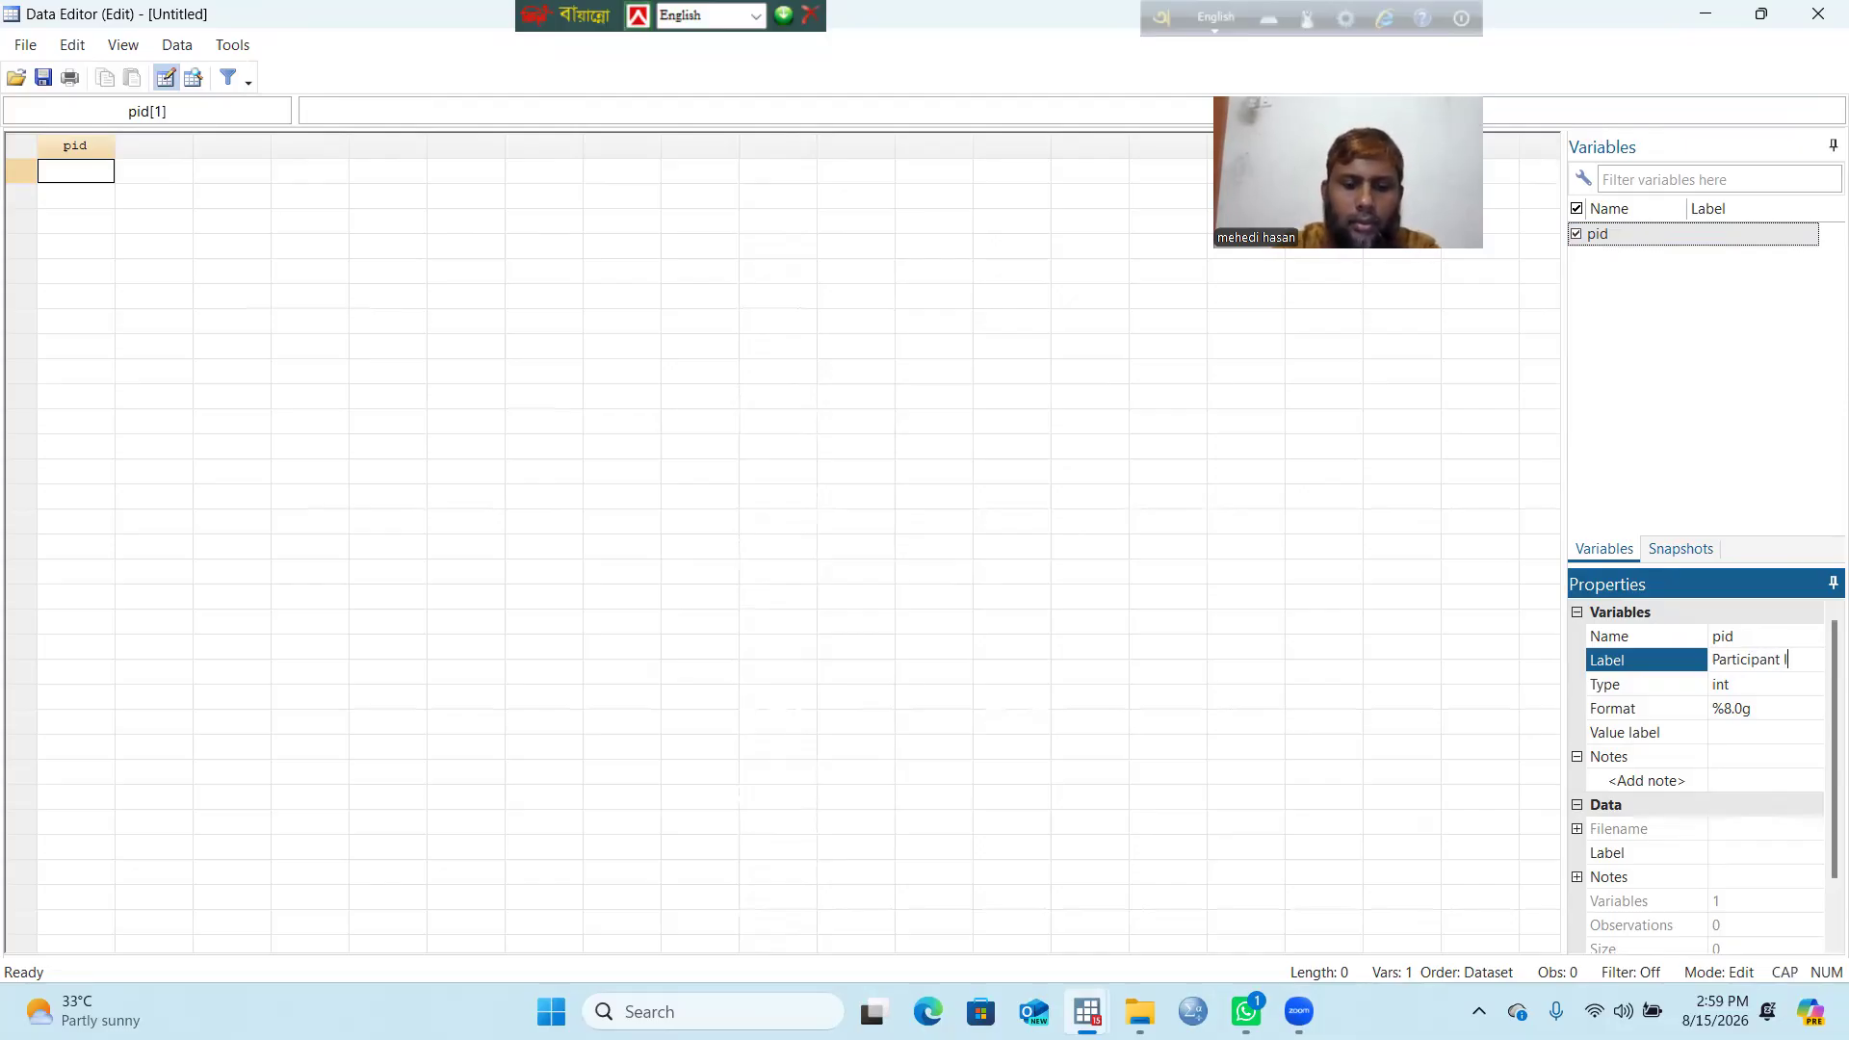
{"action": "type", "text": "D"}
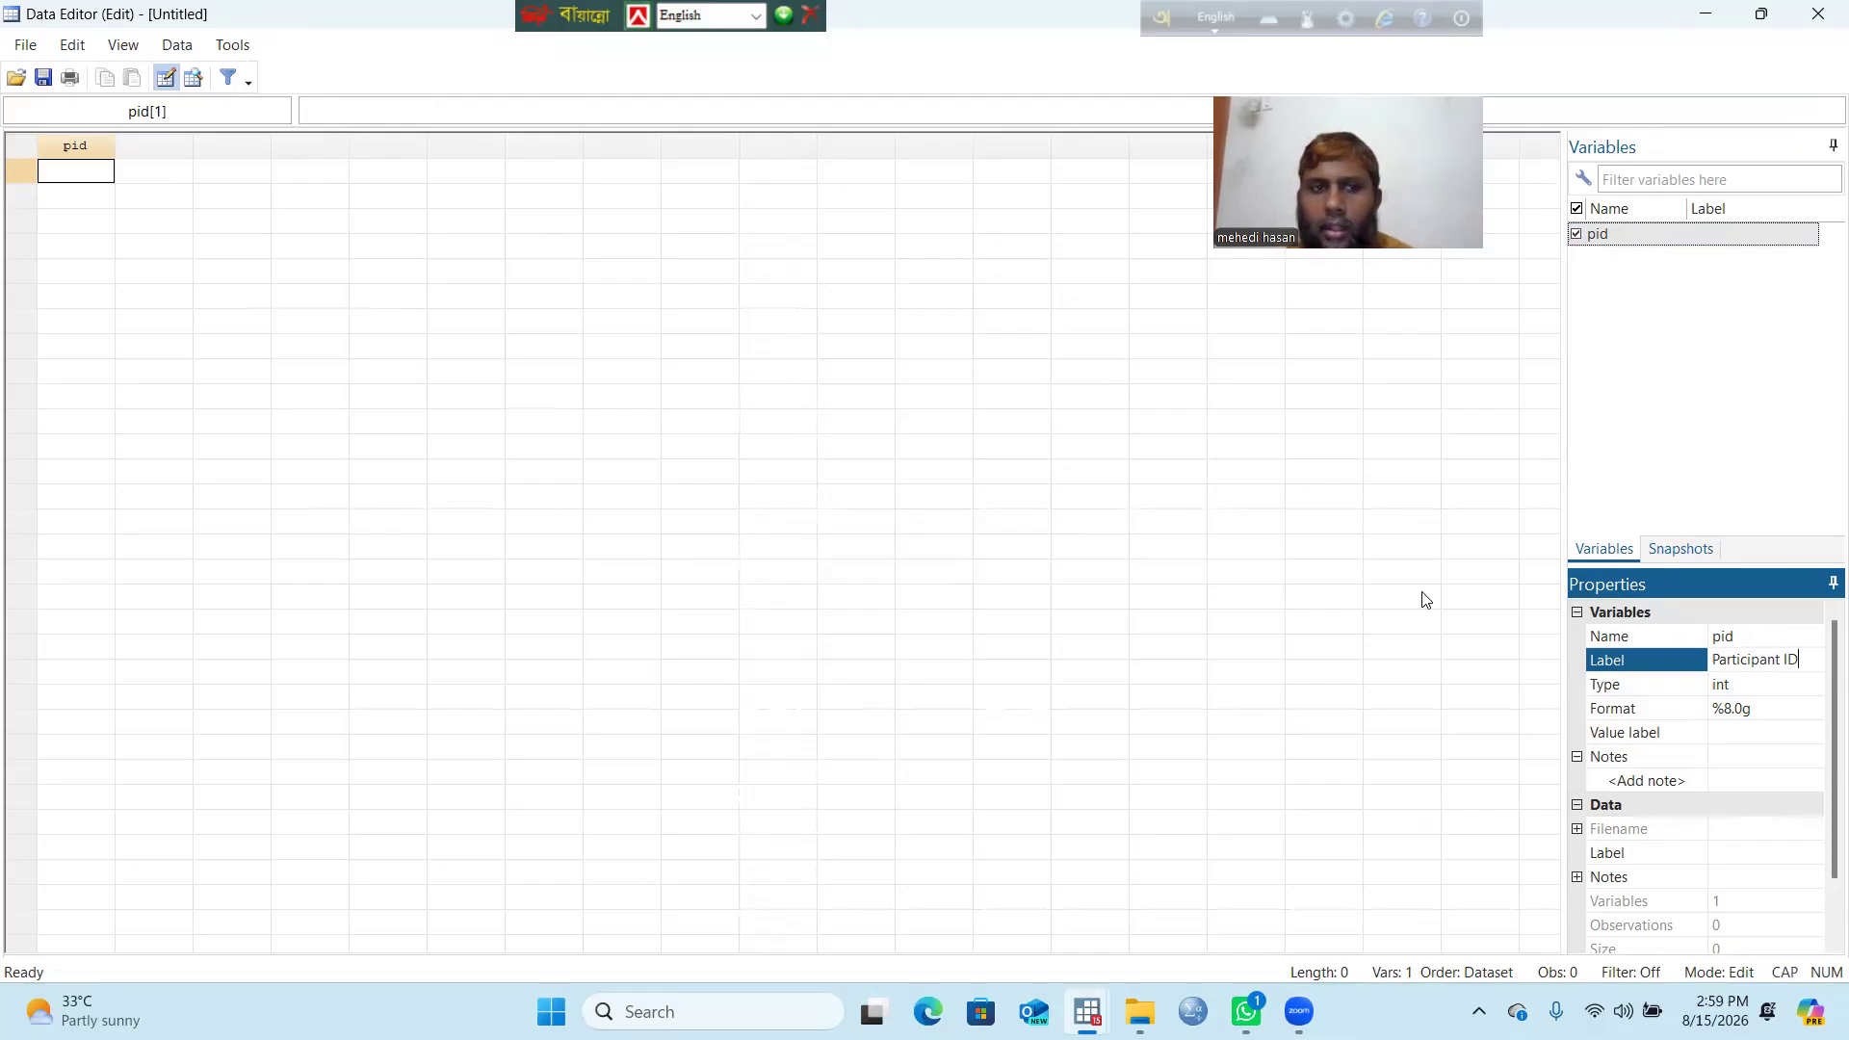
{"action": "left_click", "coordinate": [152, 168]}
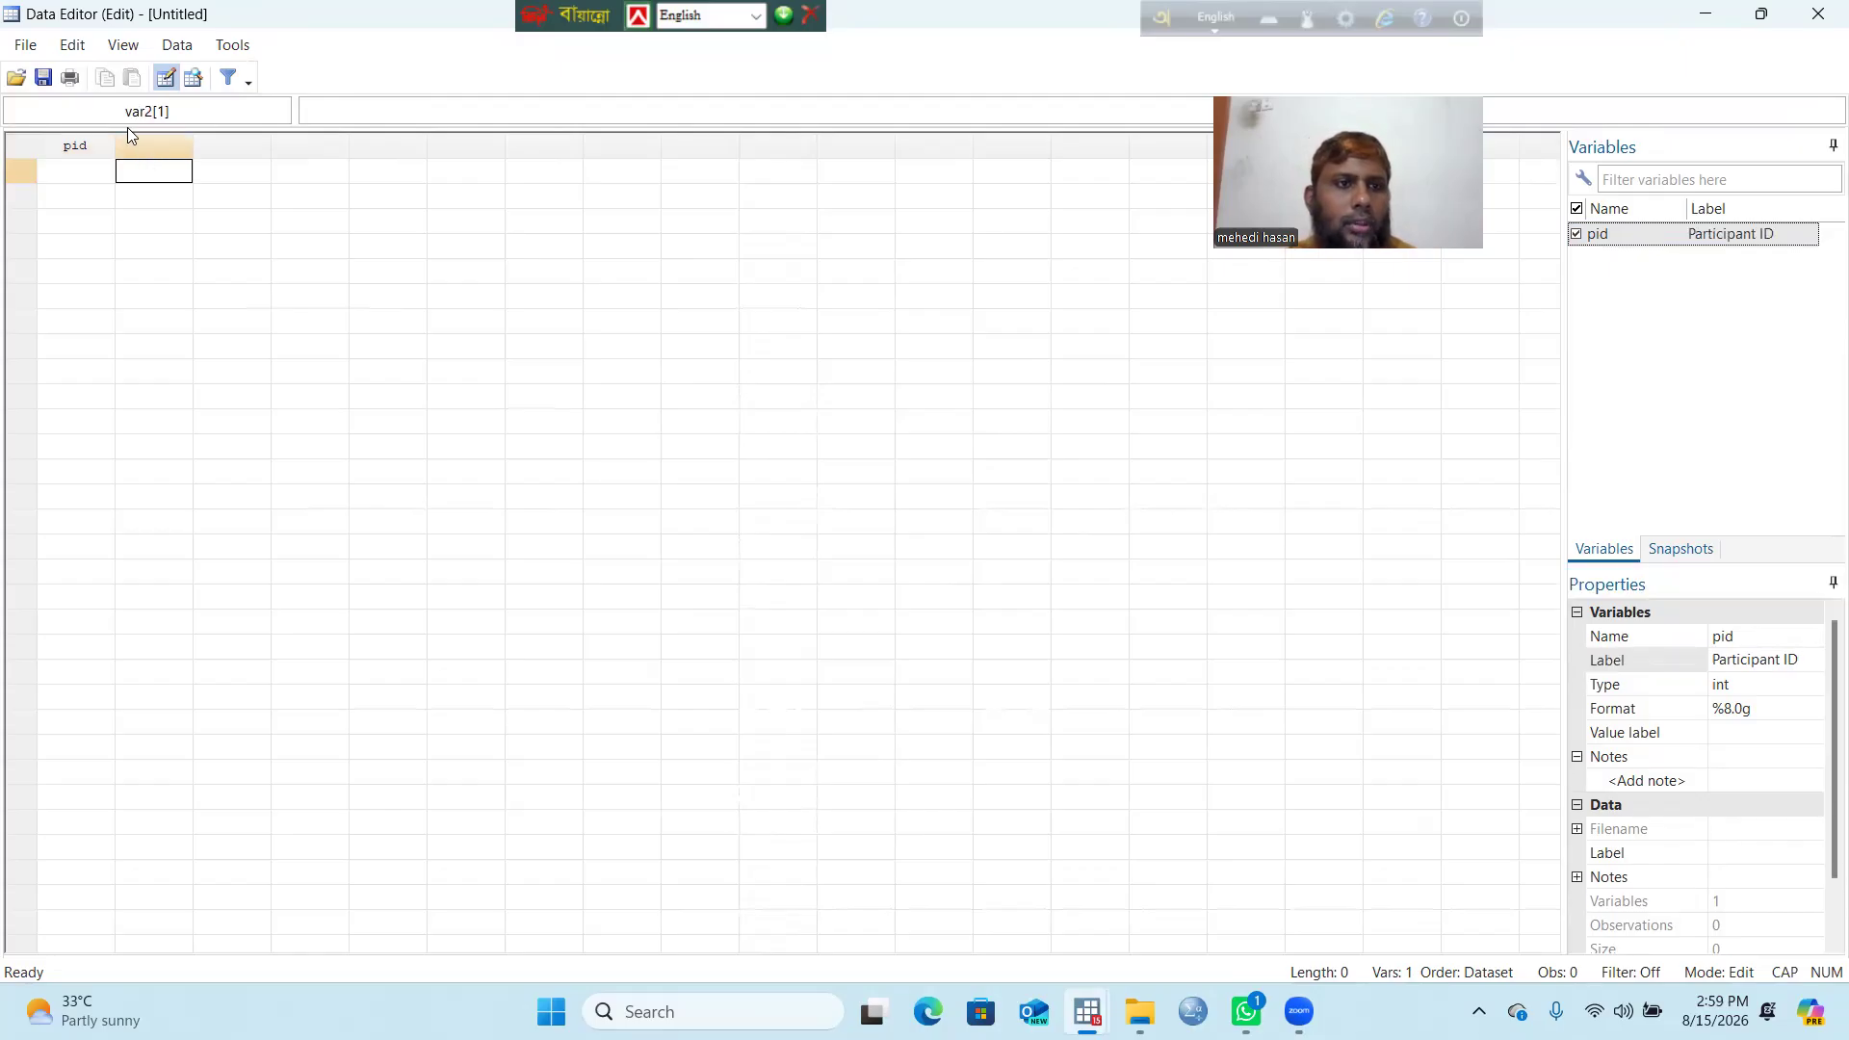
Step: Add a long variable named doi, in lowercase, after pid
{"action": "left_click", "coordinate": [240, 49]}
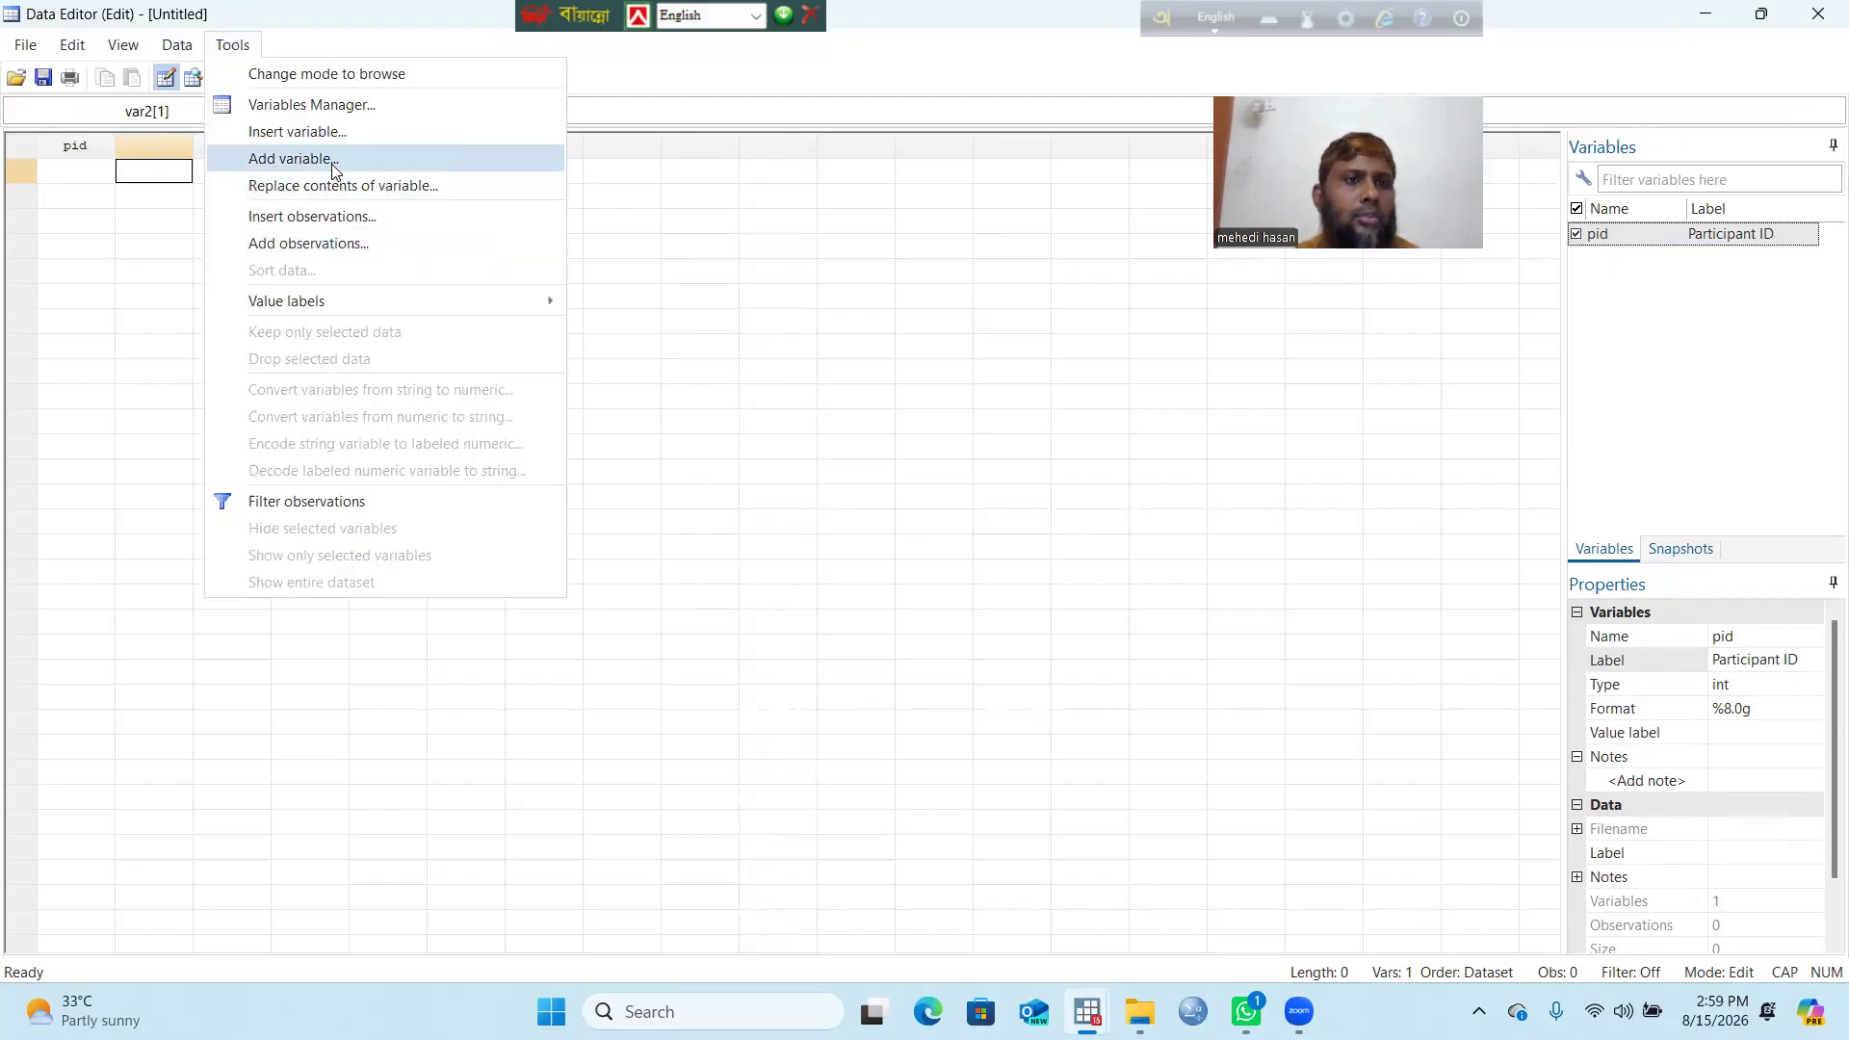
{"action": "left_click", "coordinate": [289, 159]}
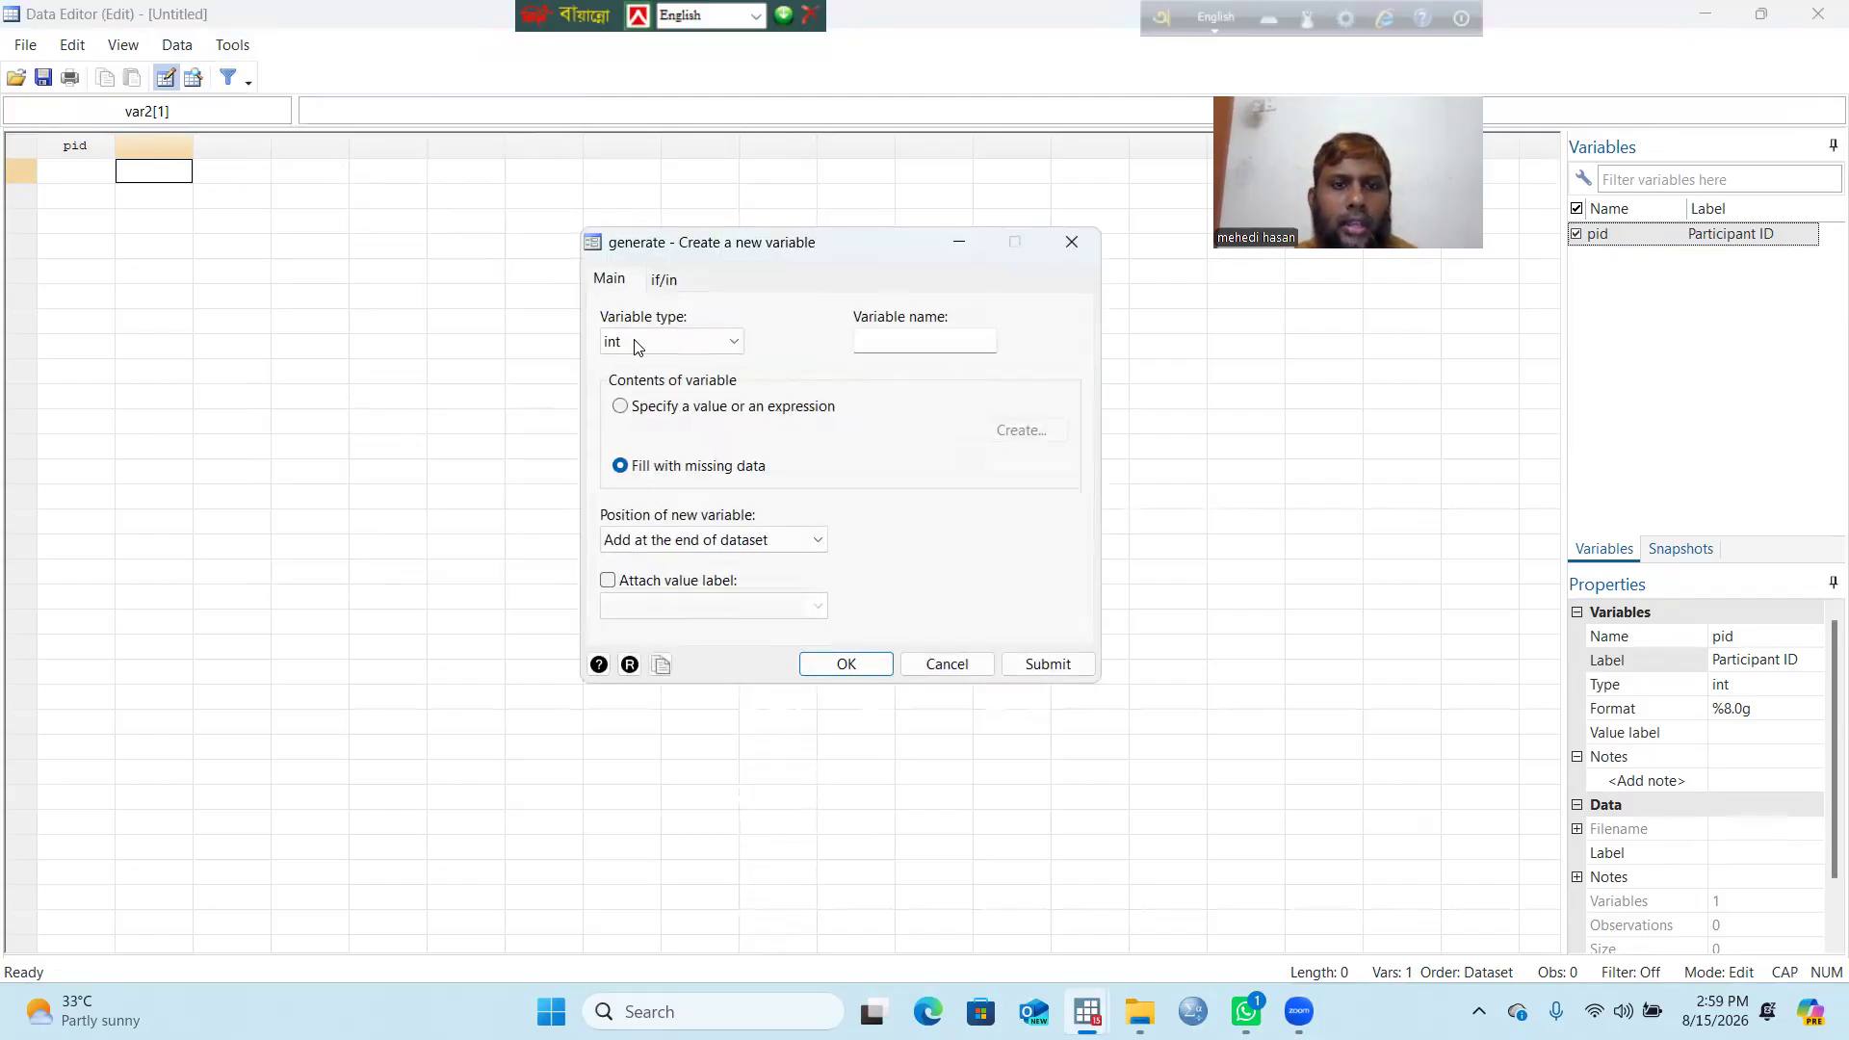
{"action": "left_click", "coordinate": [903, 343]}
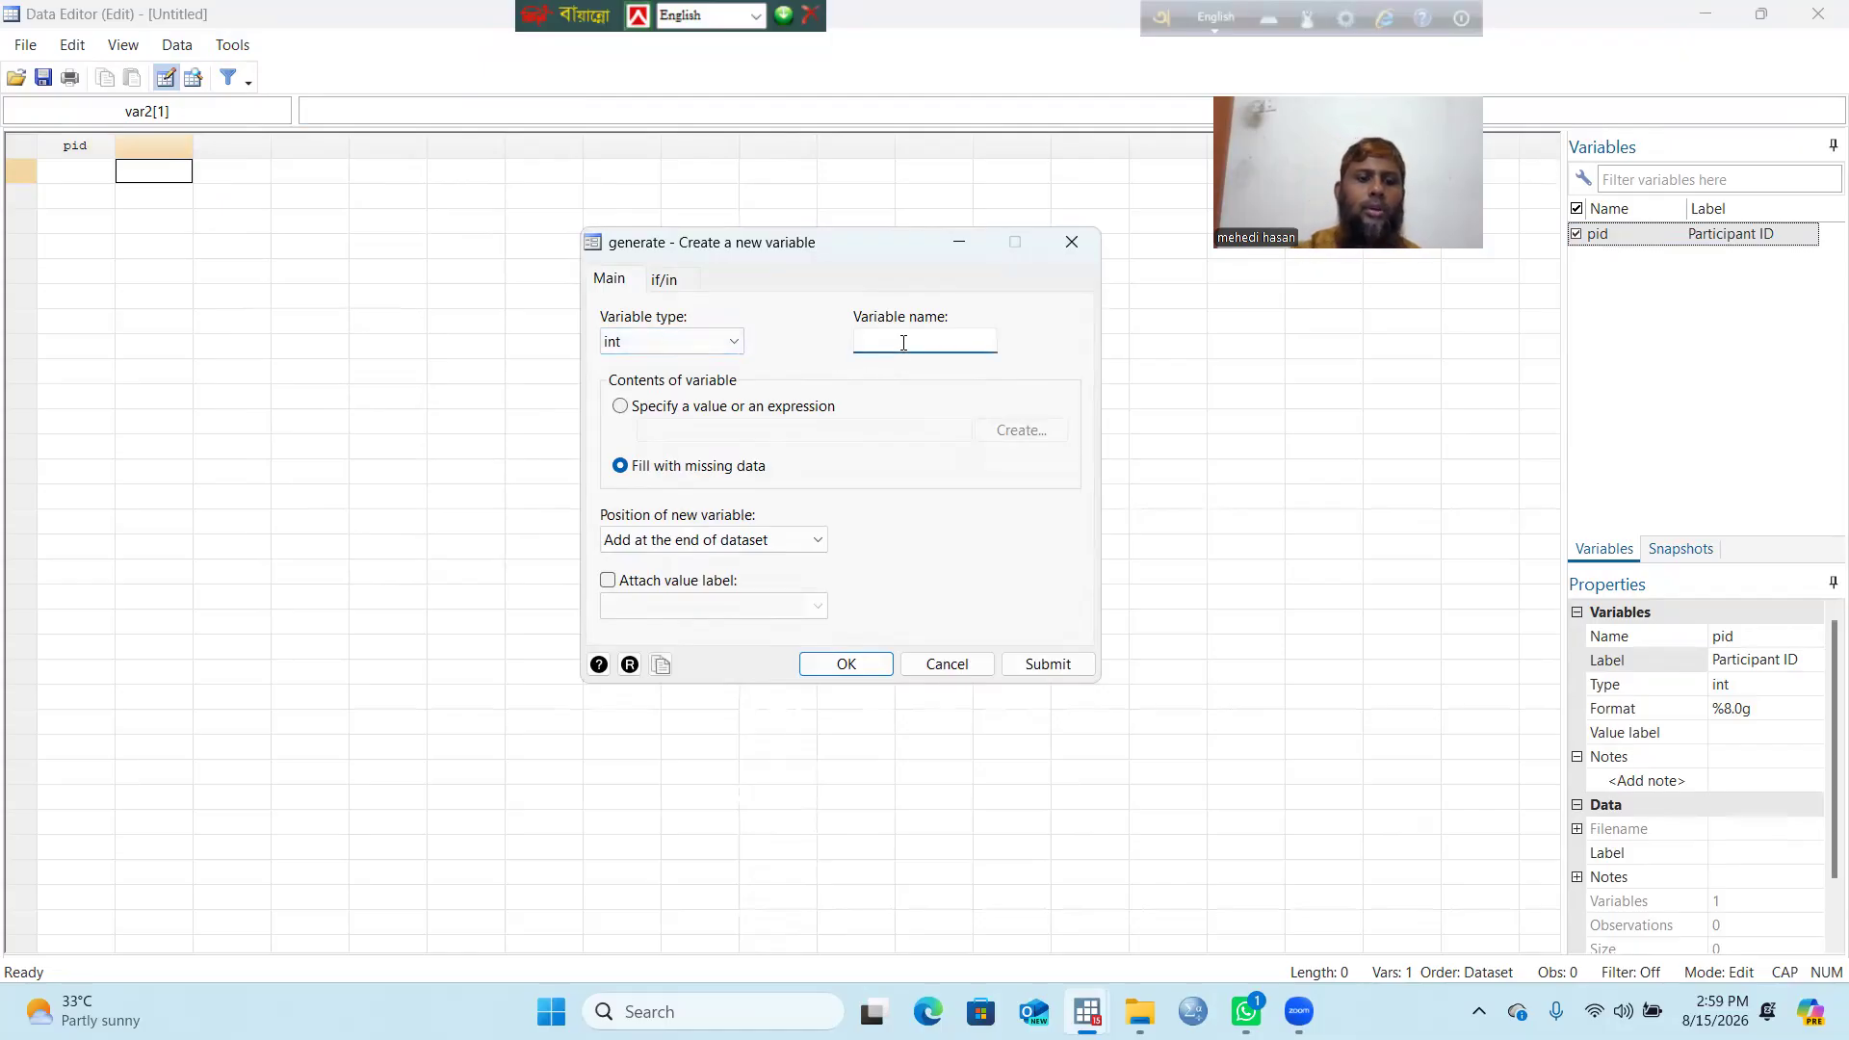
{"action": "type", "text": "DOI"}
{"action": "key", "text": "BackSpace"}
{"action": "key", "text": "BackSpace"}
{"action": "key", "text": "Caps_Lock"}
{"action": "type", "text": "doi"}
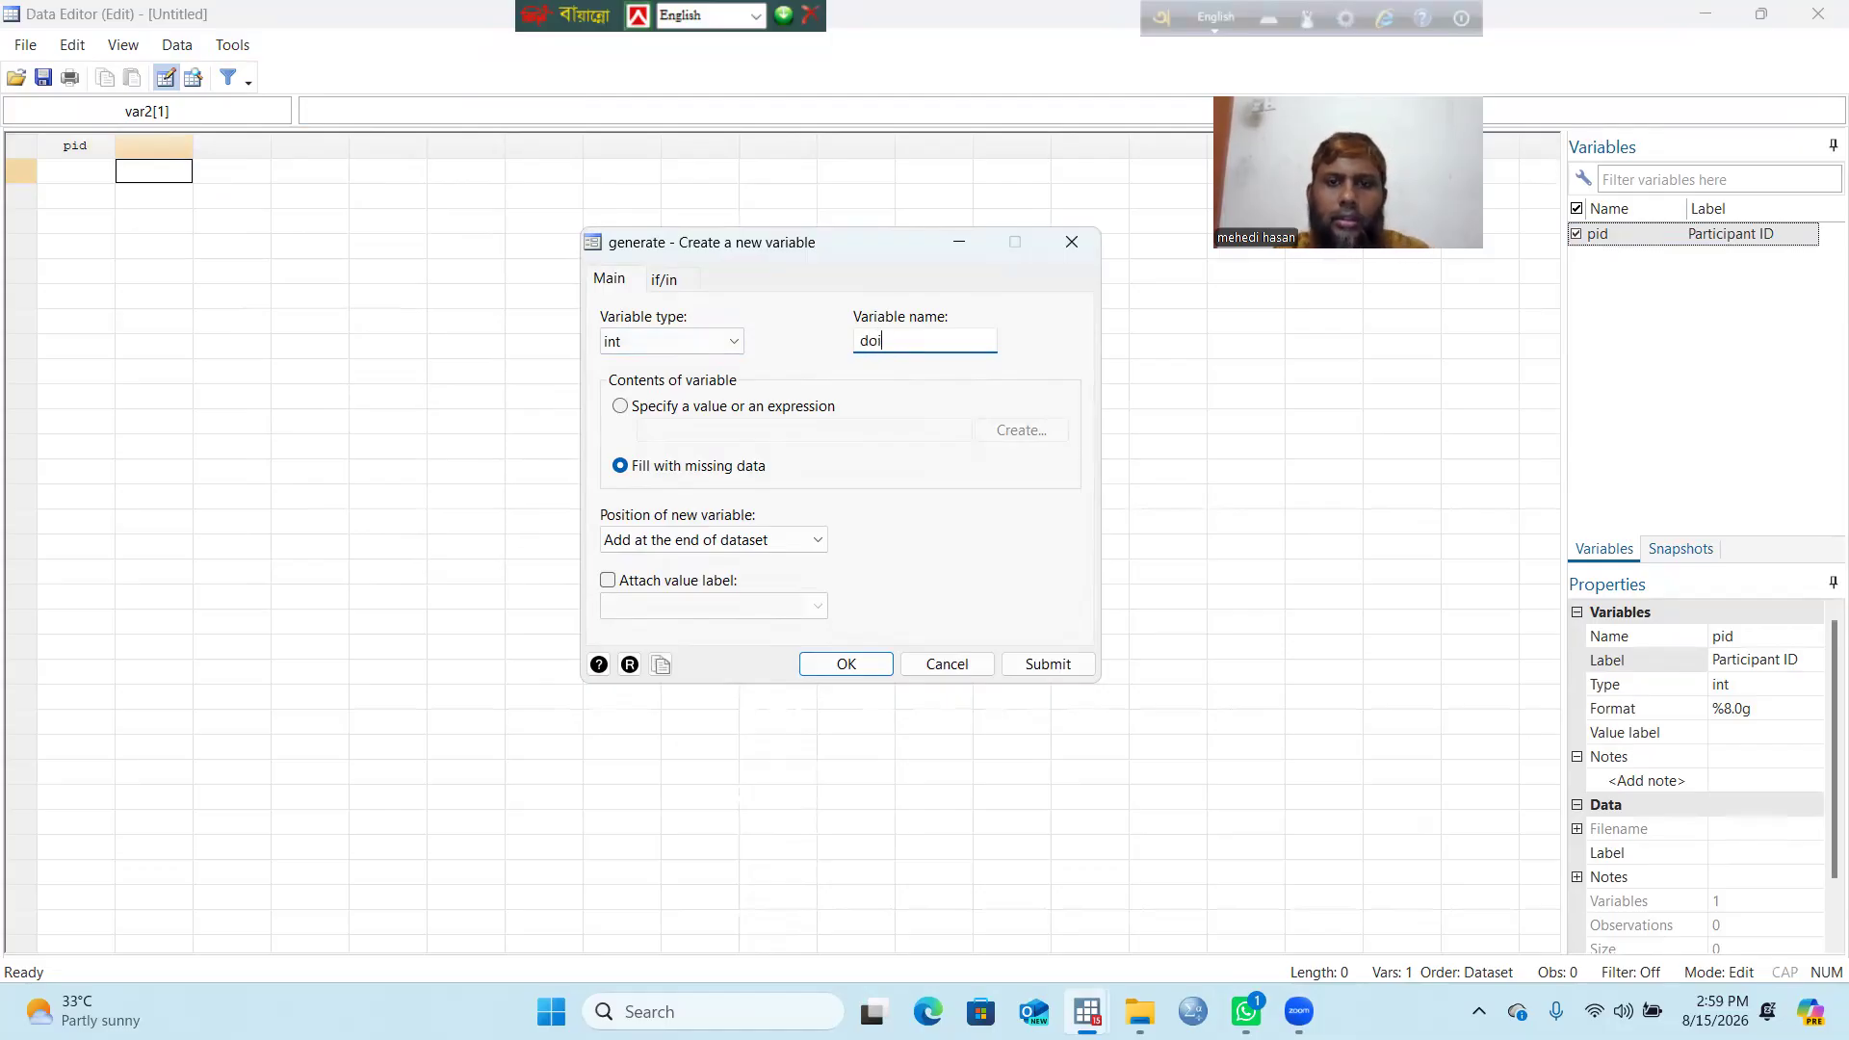
{"action": "left_click", "coordinate": [734, 343]}
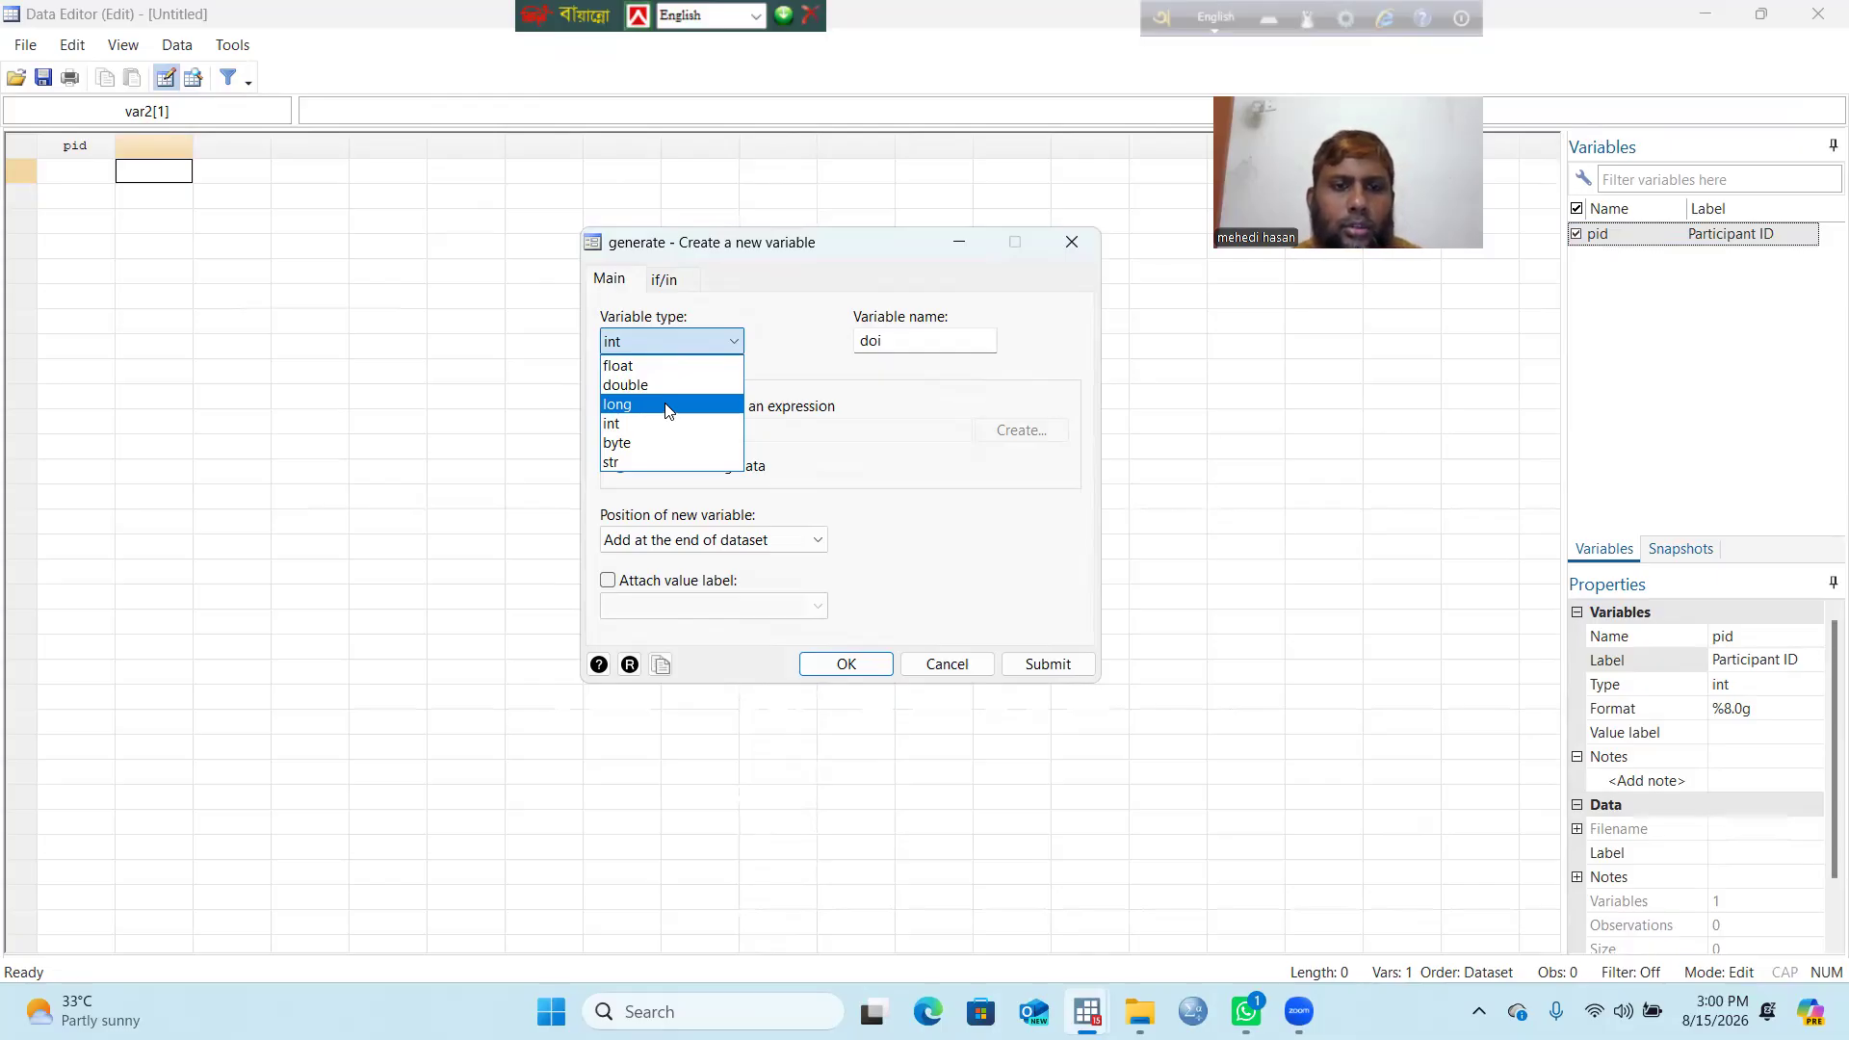
{"action": "left_click", "coordinate": [638, 412]}
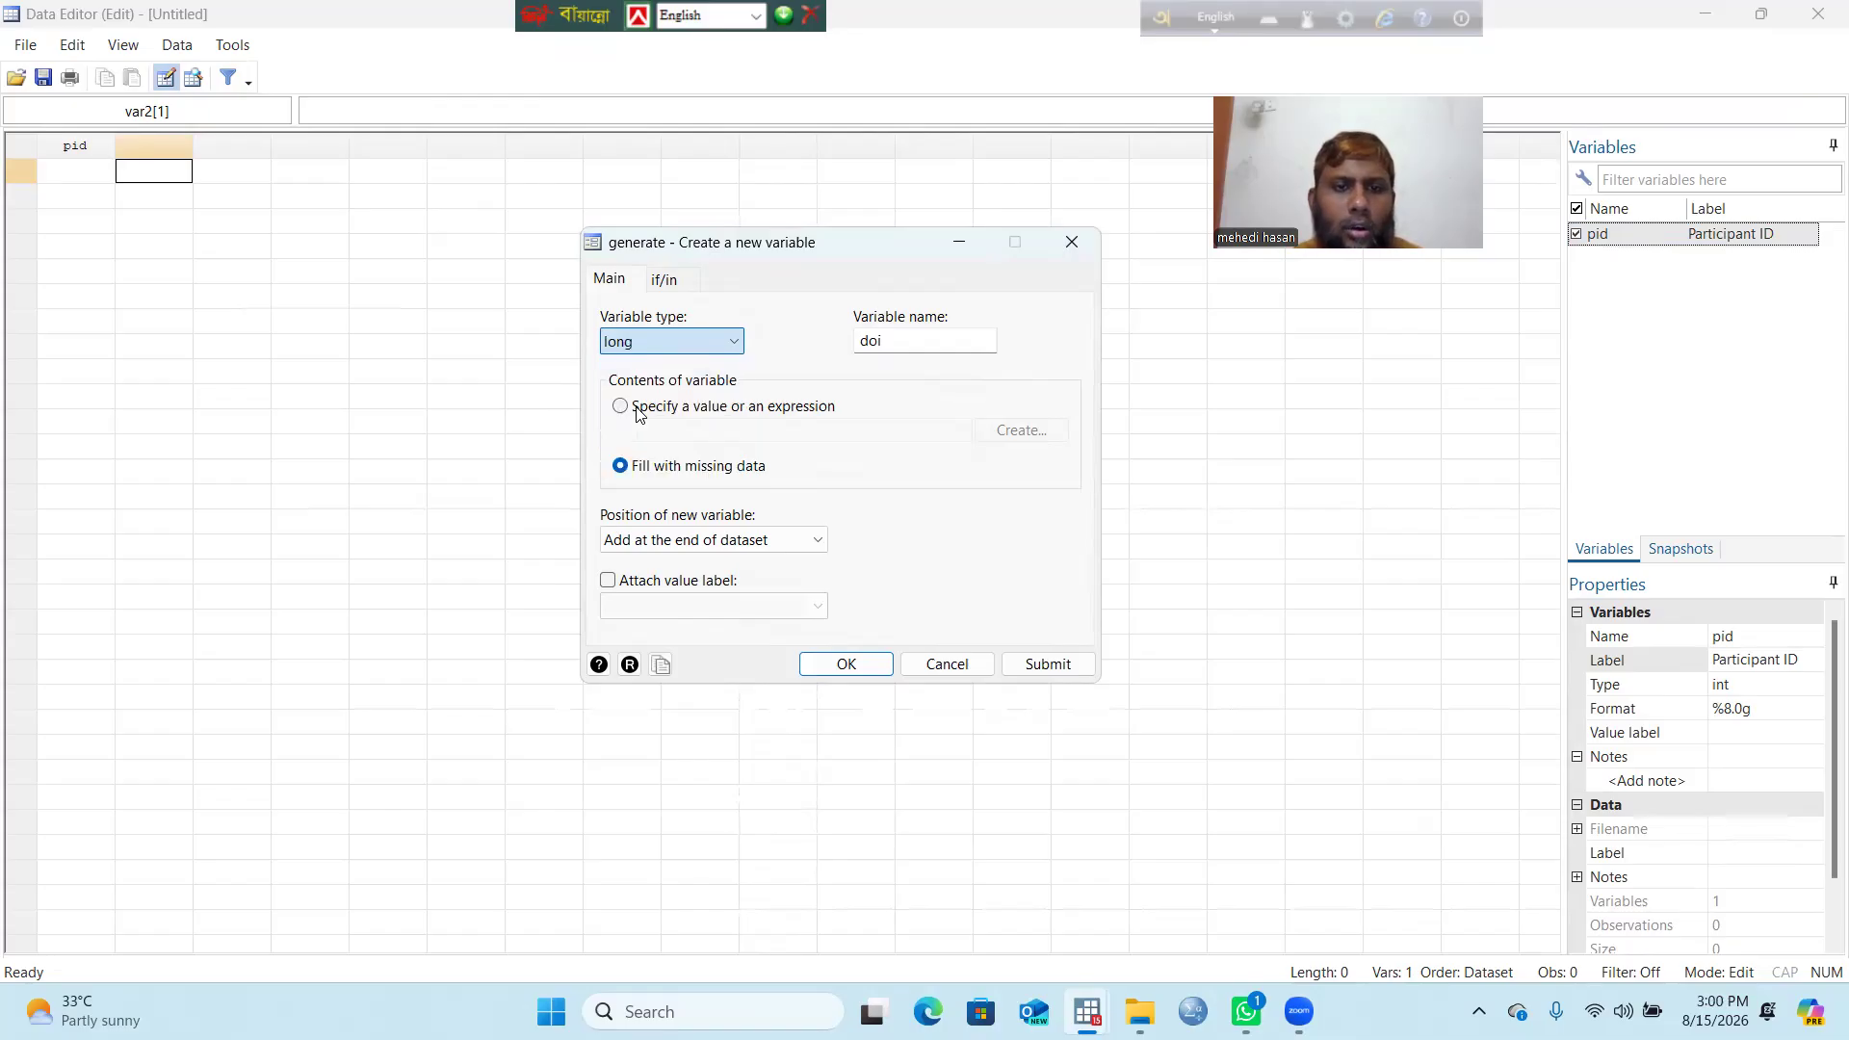
{"action": "left_click", "coordinate": [851, 665]}
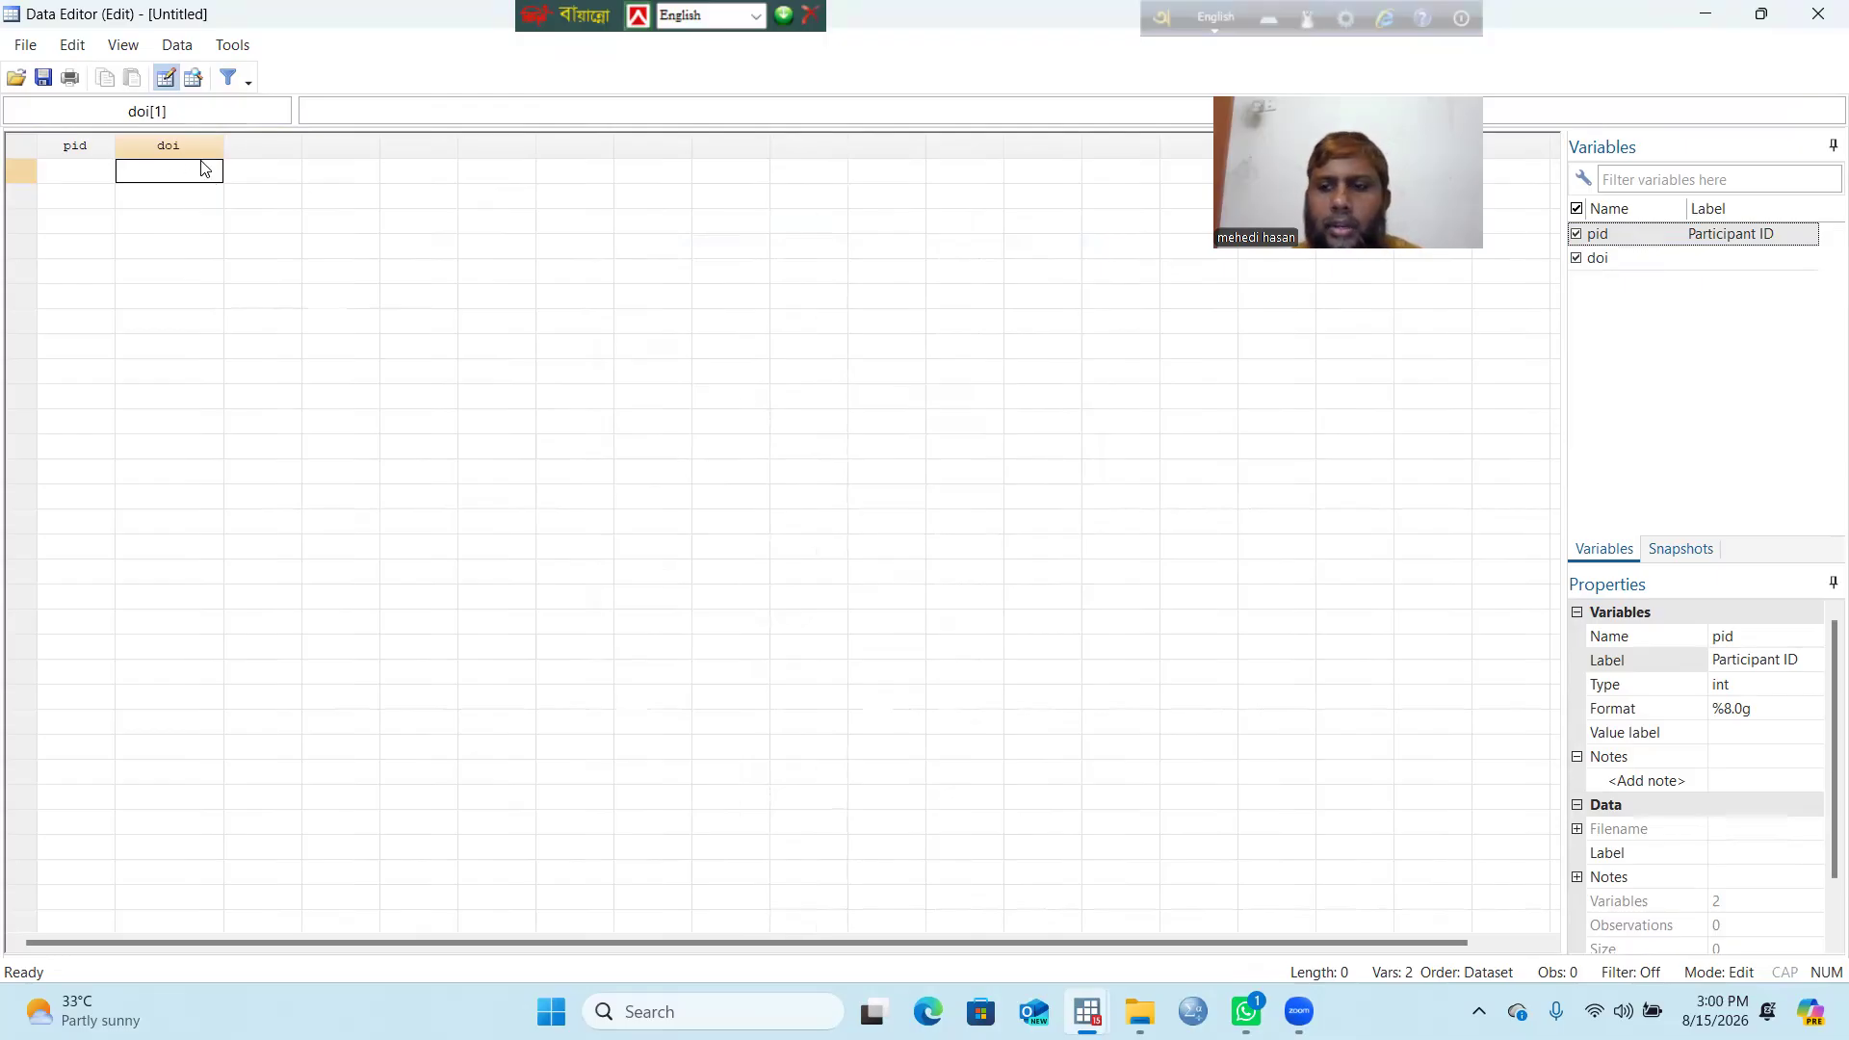
Step: Open the Create format builder for doi's display format, currently %12.0g
{"action": "left_click", "coordinate": [1626, 260]}
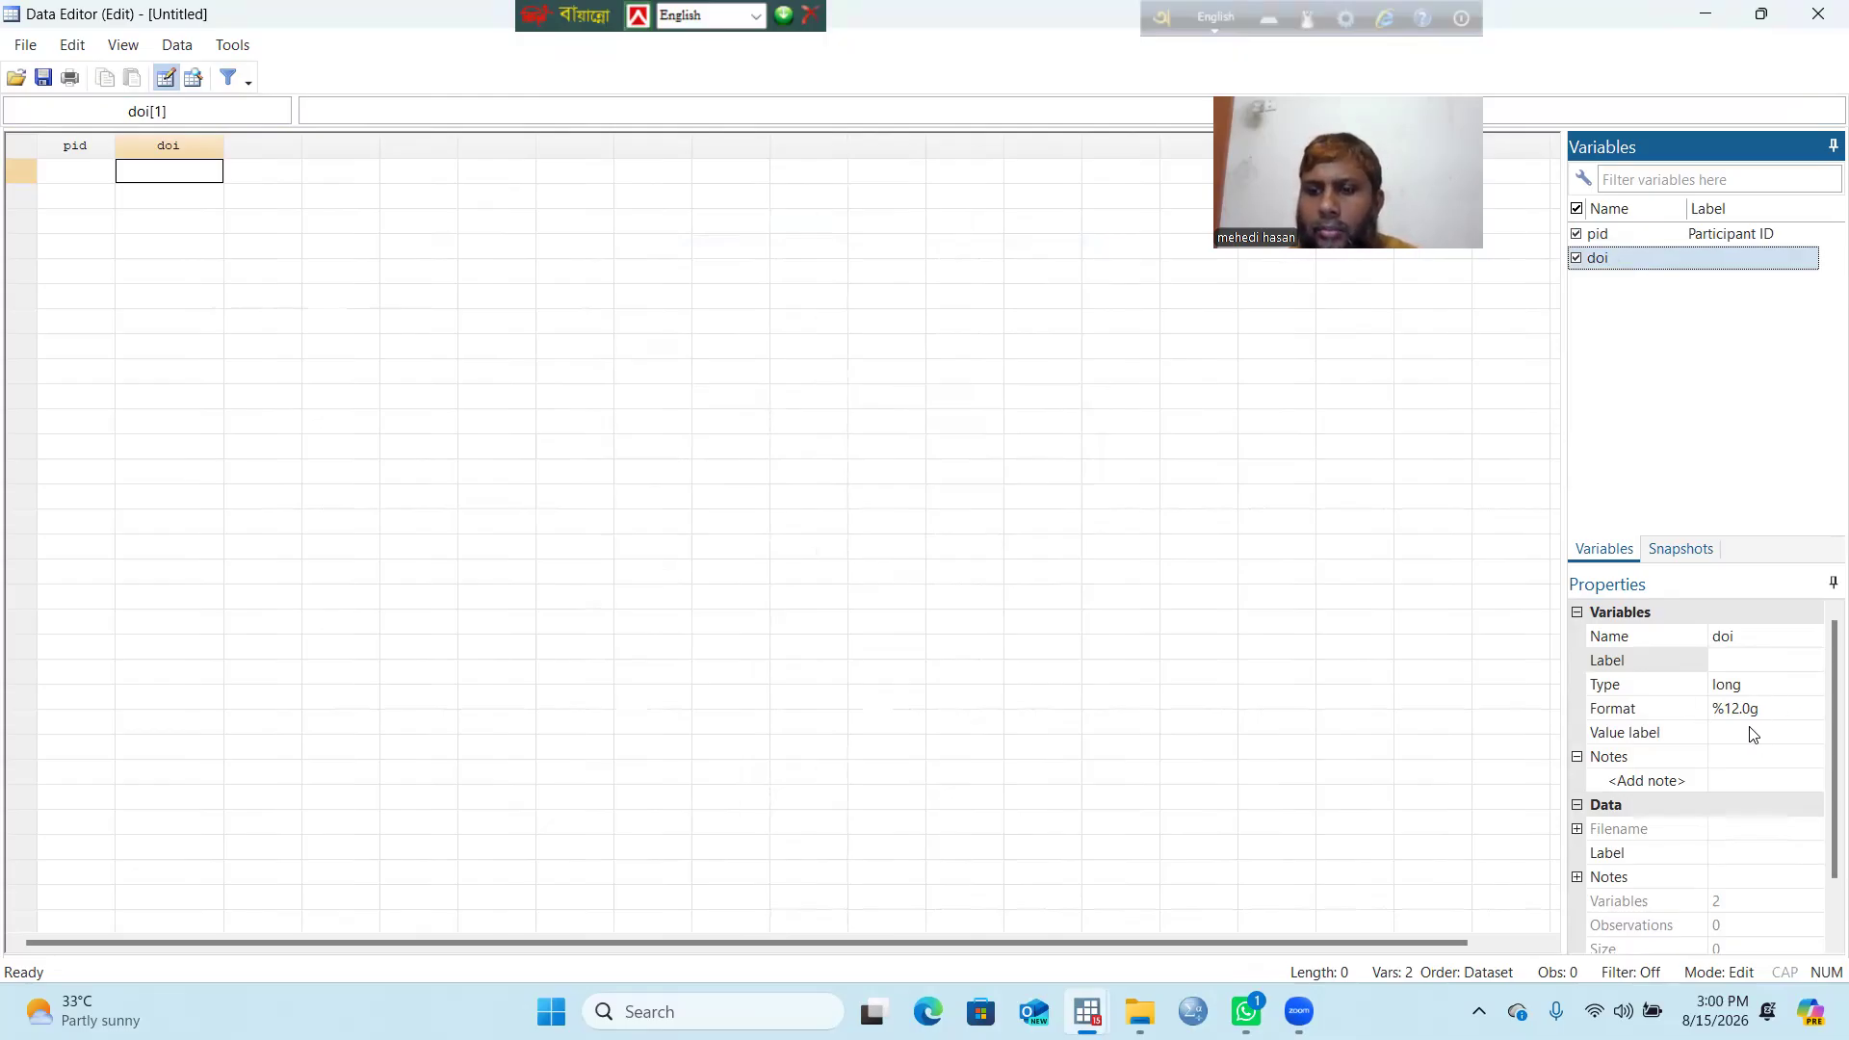
{"action": "left_click", "coordinate": [1791, 707]}
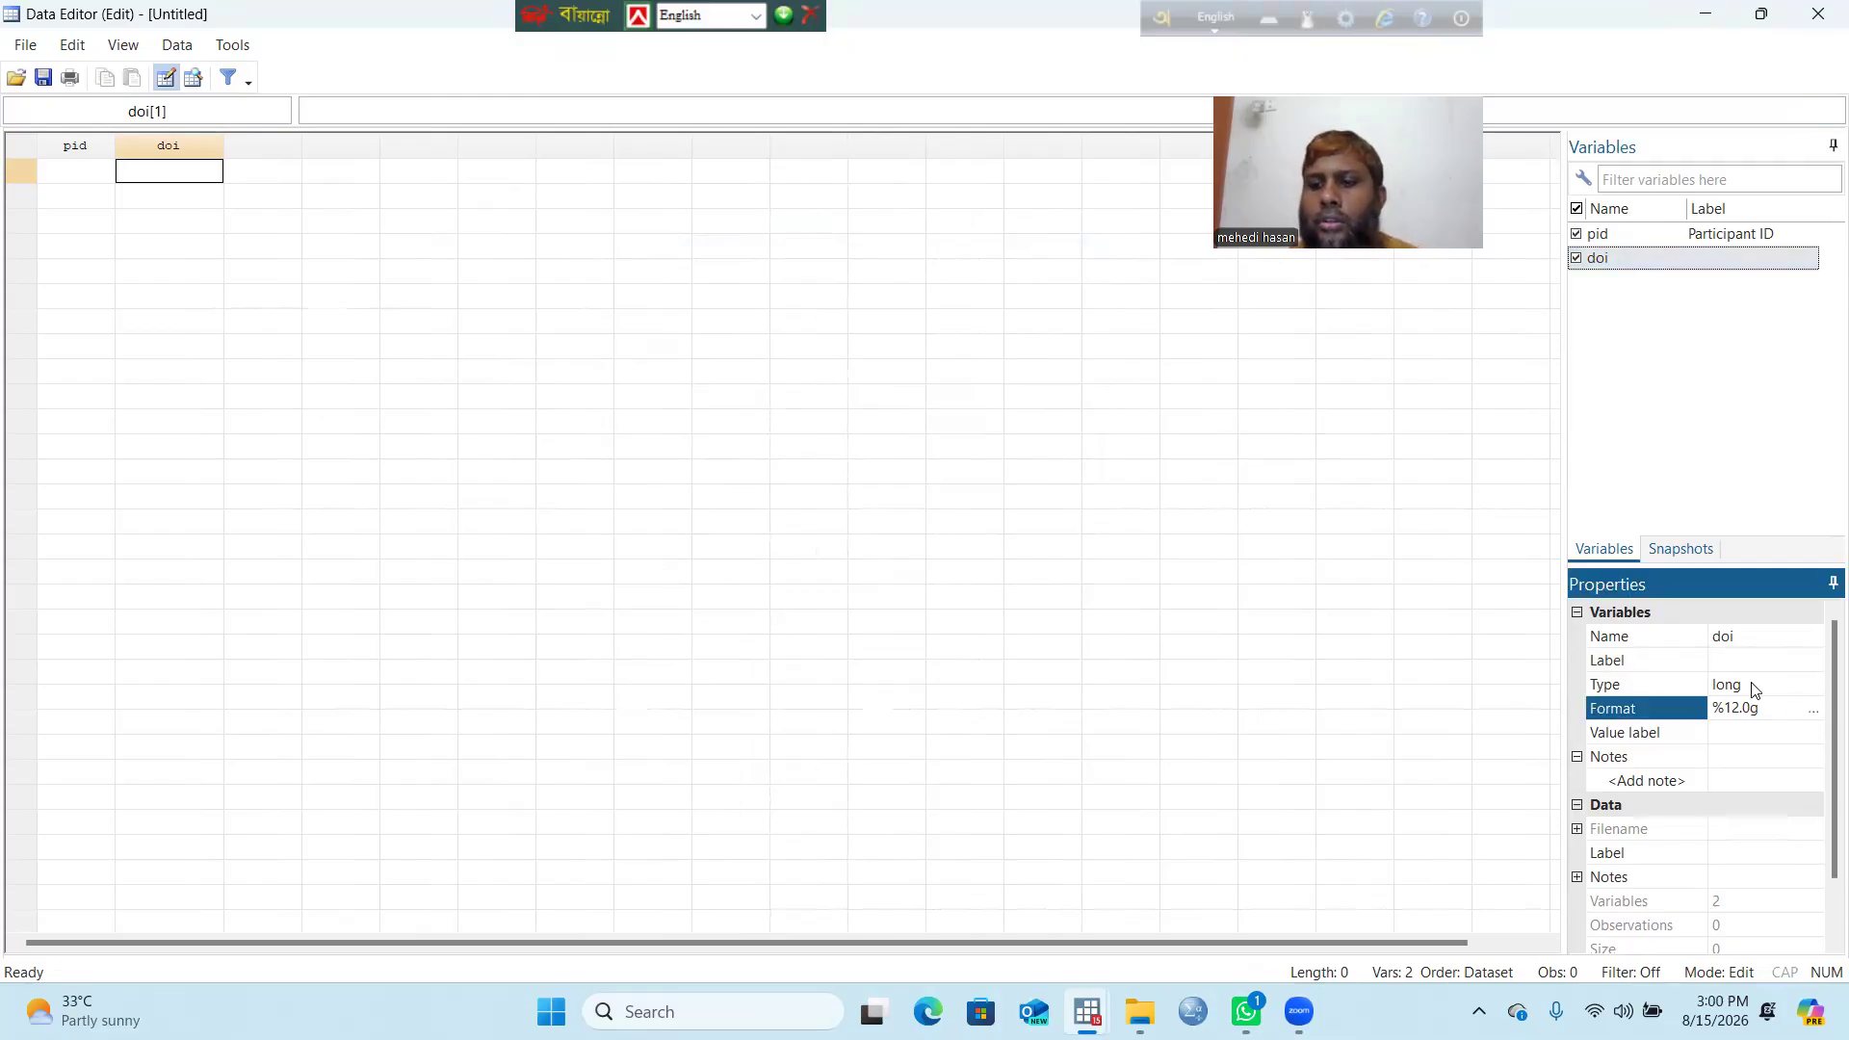
{"action": "left_click", "coordinate": [1815, 711]}
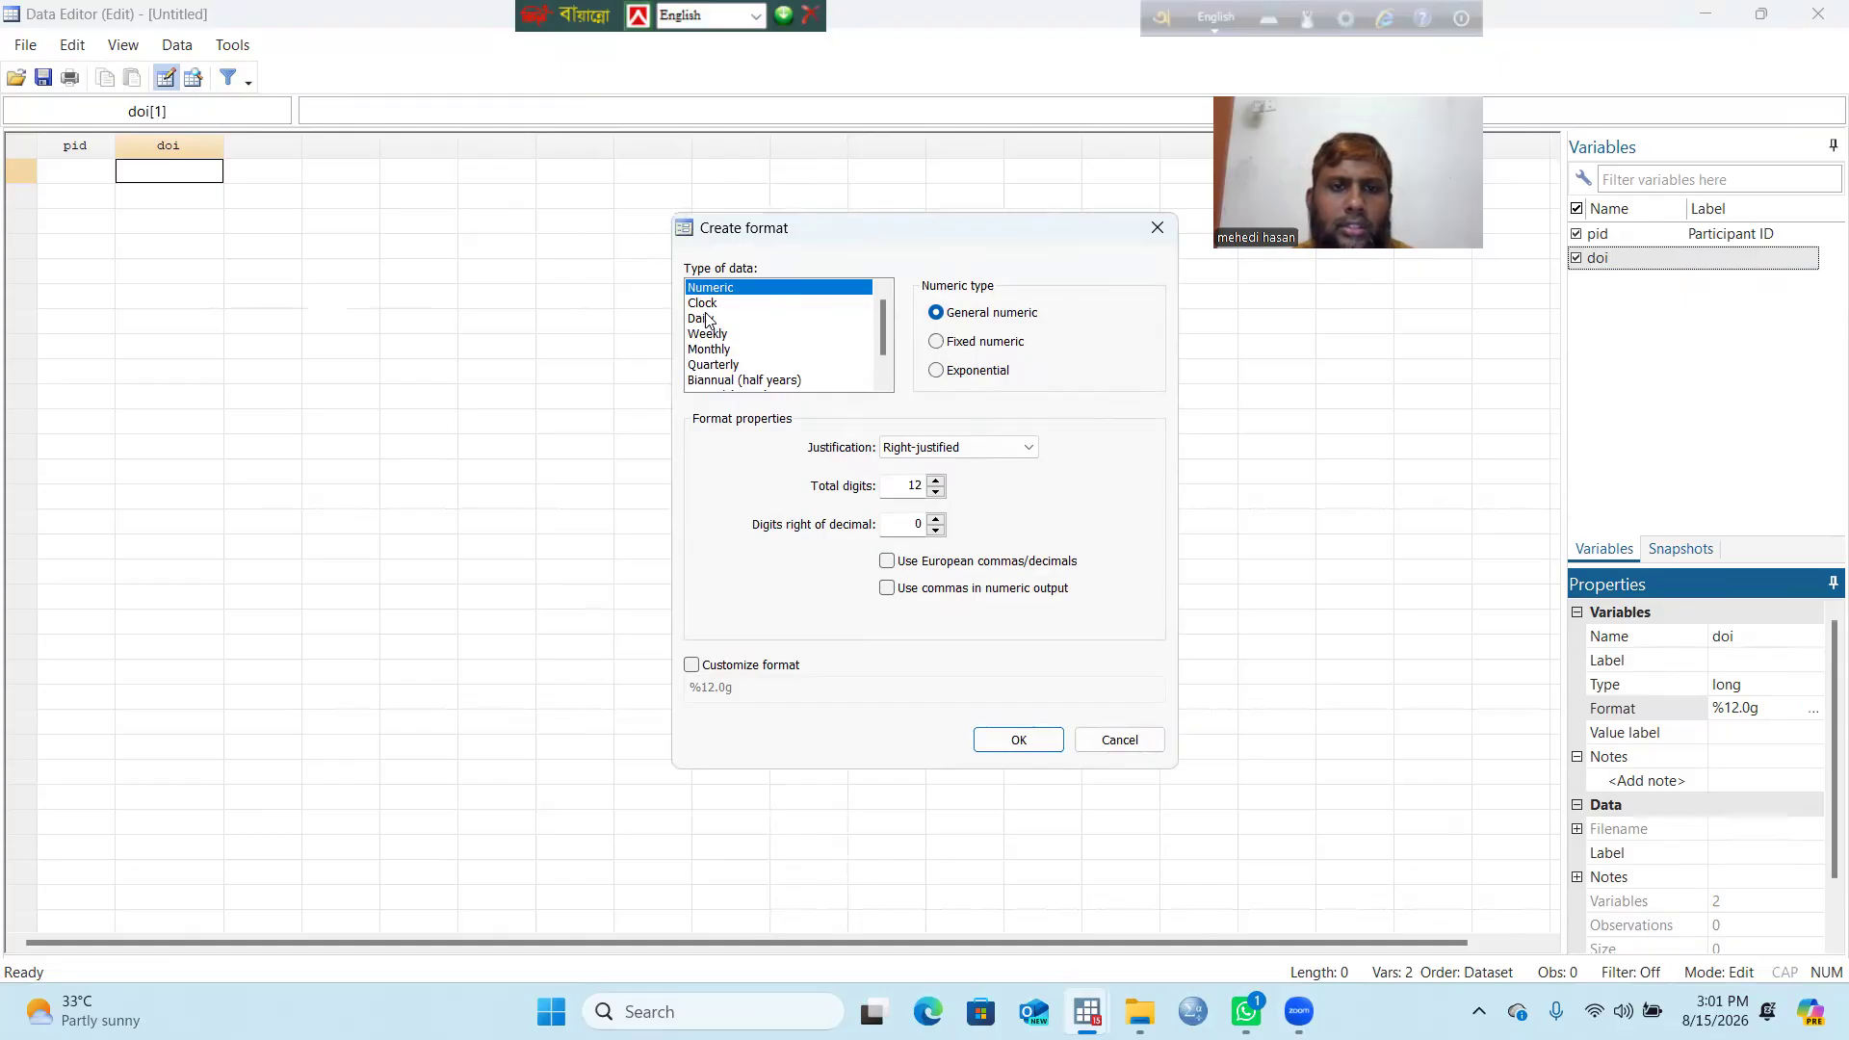
Step: Give doi the customized daily date format %dD_m_y
{"action": "left_click", "coordinate": [702, 320]}
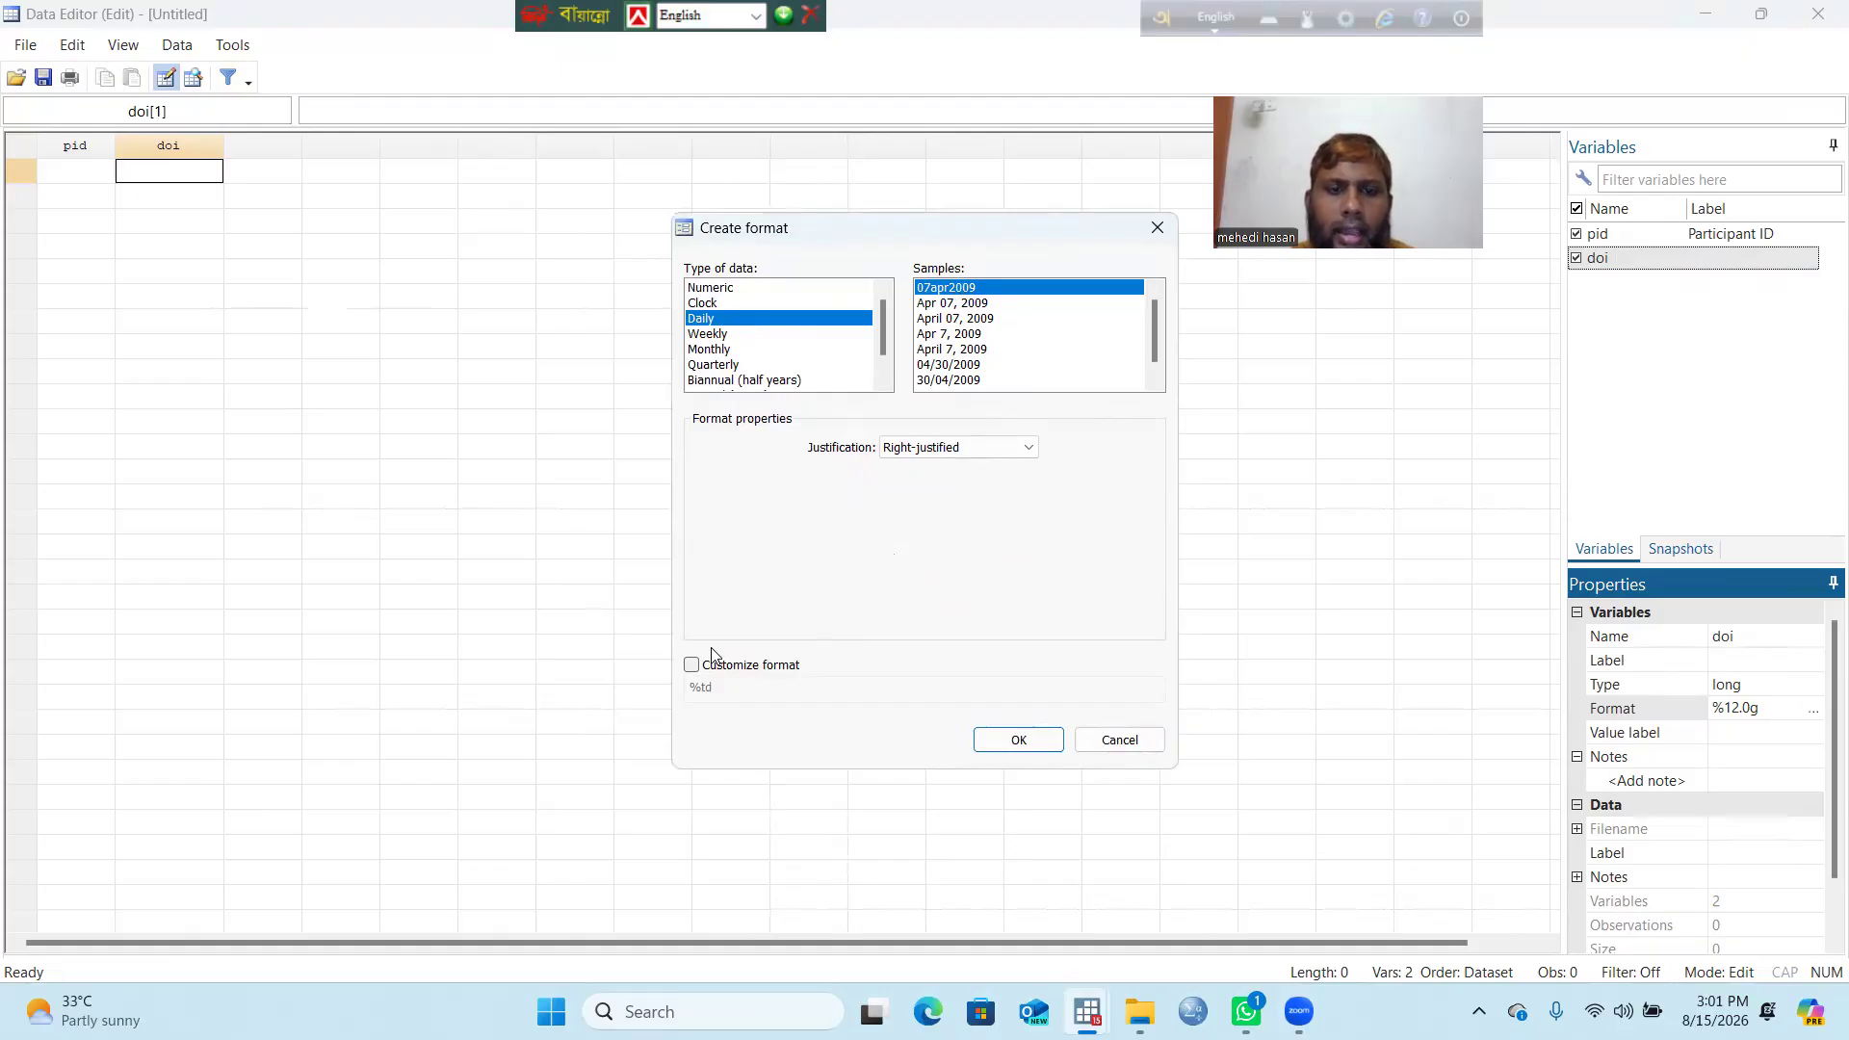
{"action": "left_click", "coordinate": [693, 667]}
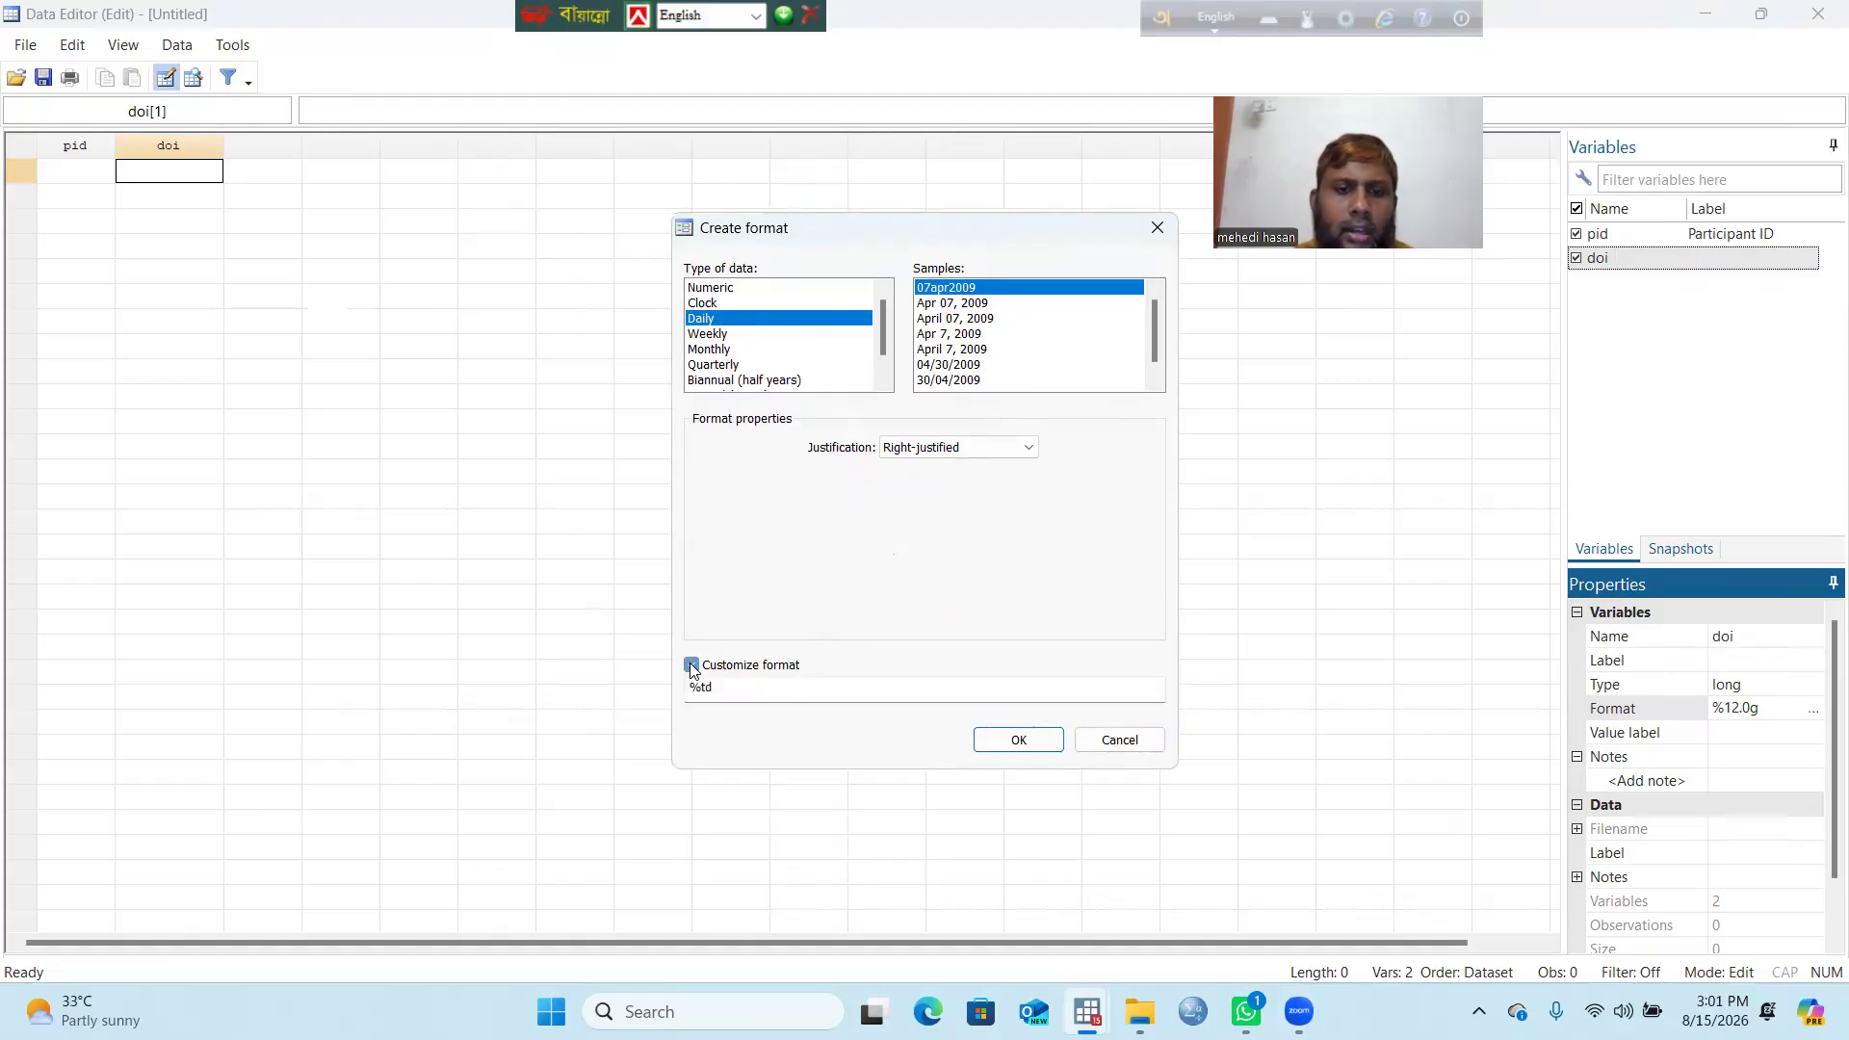
{"action": "left_click", "coordinate": [739, 689]}
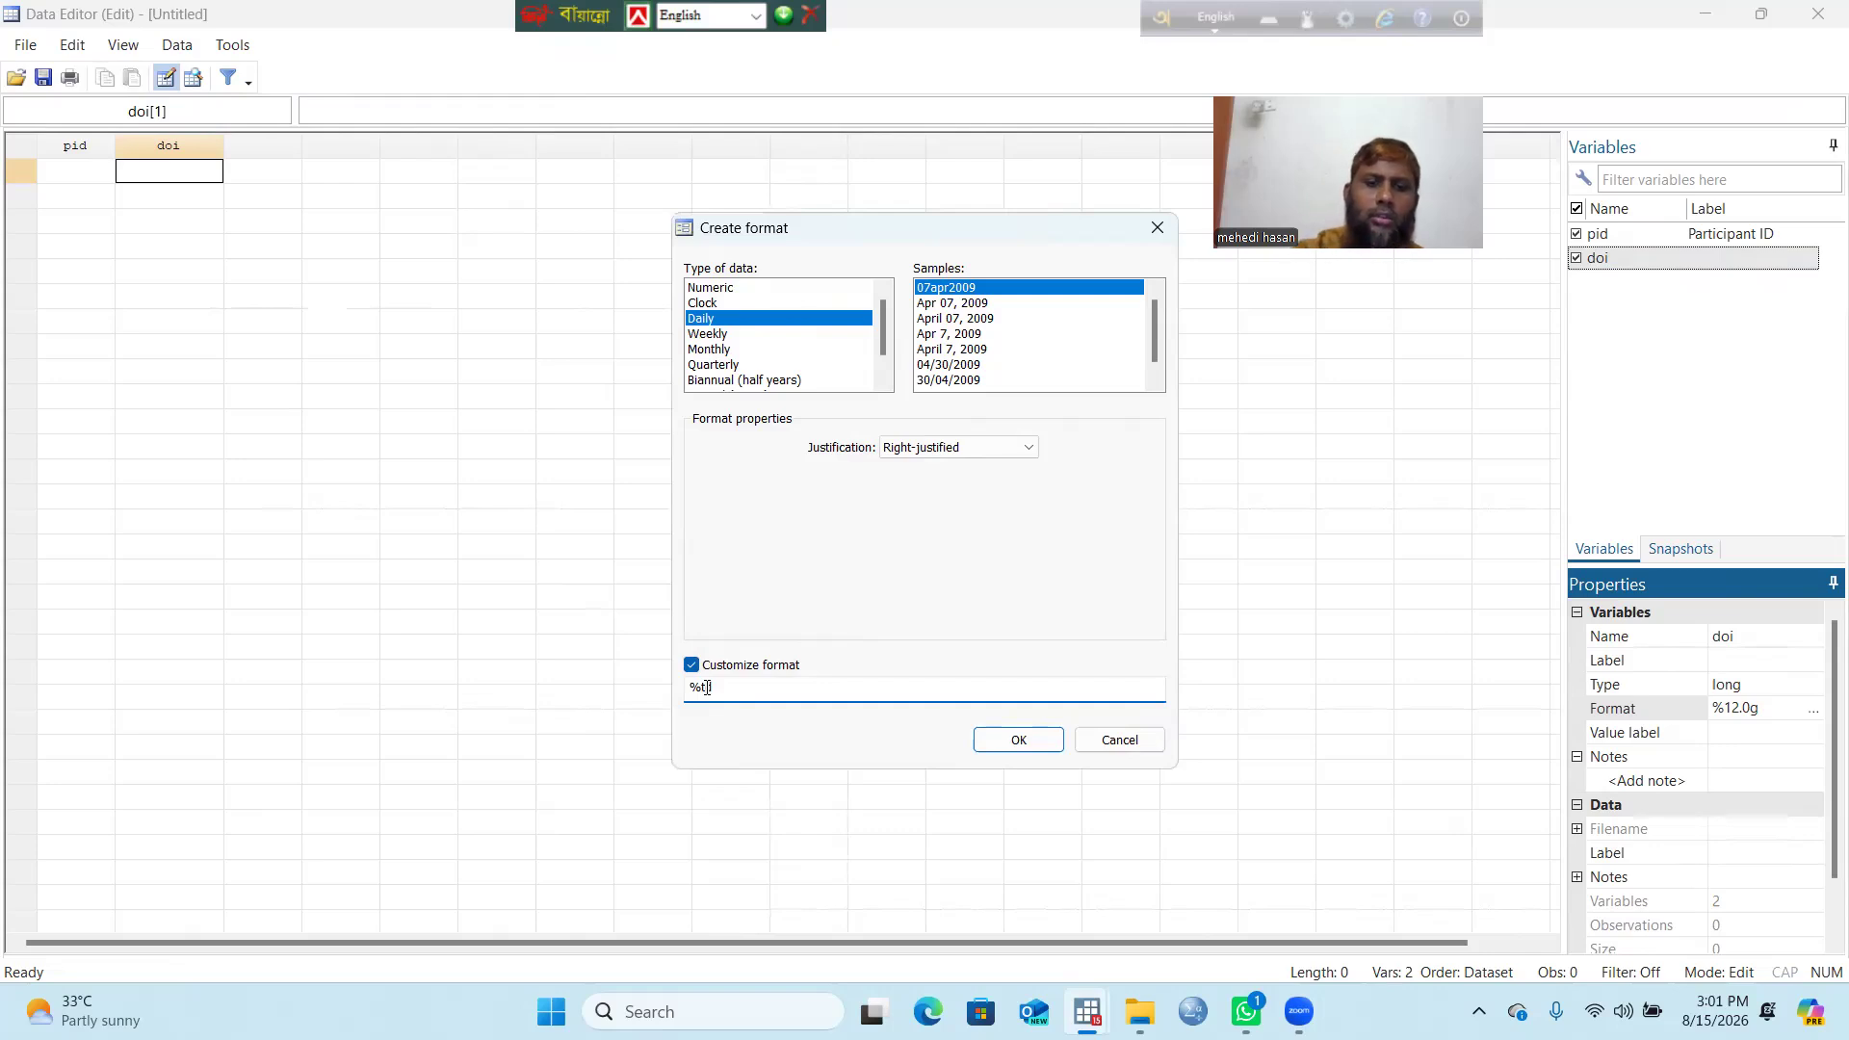
{"action": "left_click", "coordinate": [706, 686]}
{"action": "key", "text": "BackSpace"}
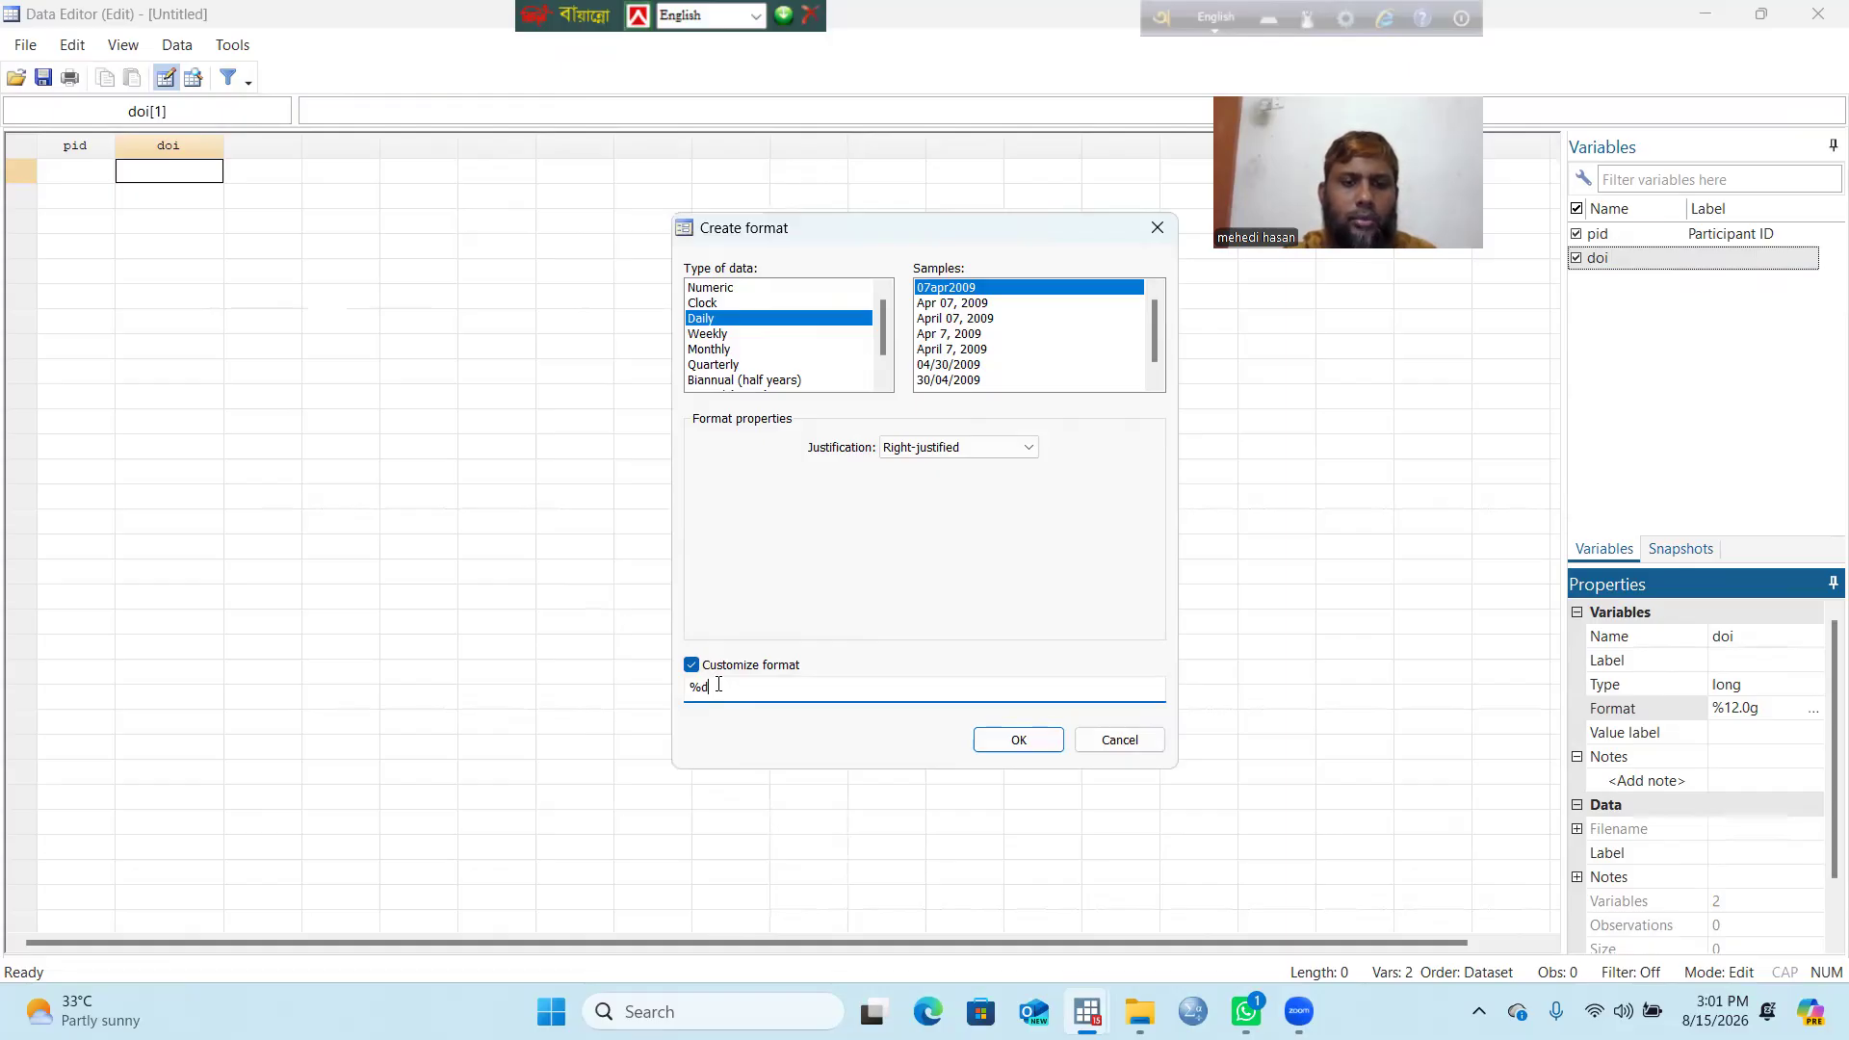
{"action": "type", "text": "D"}
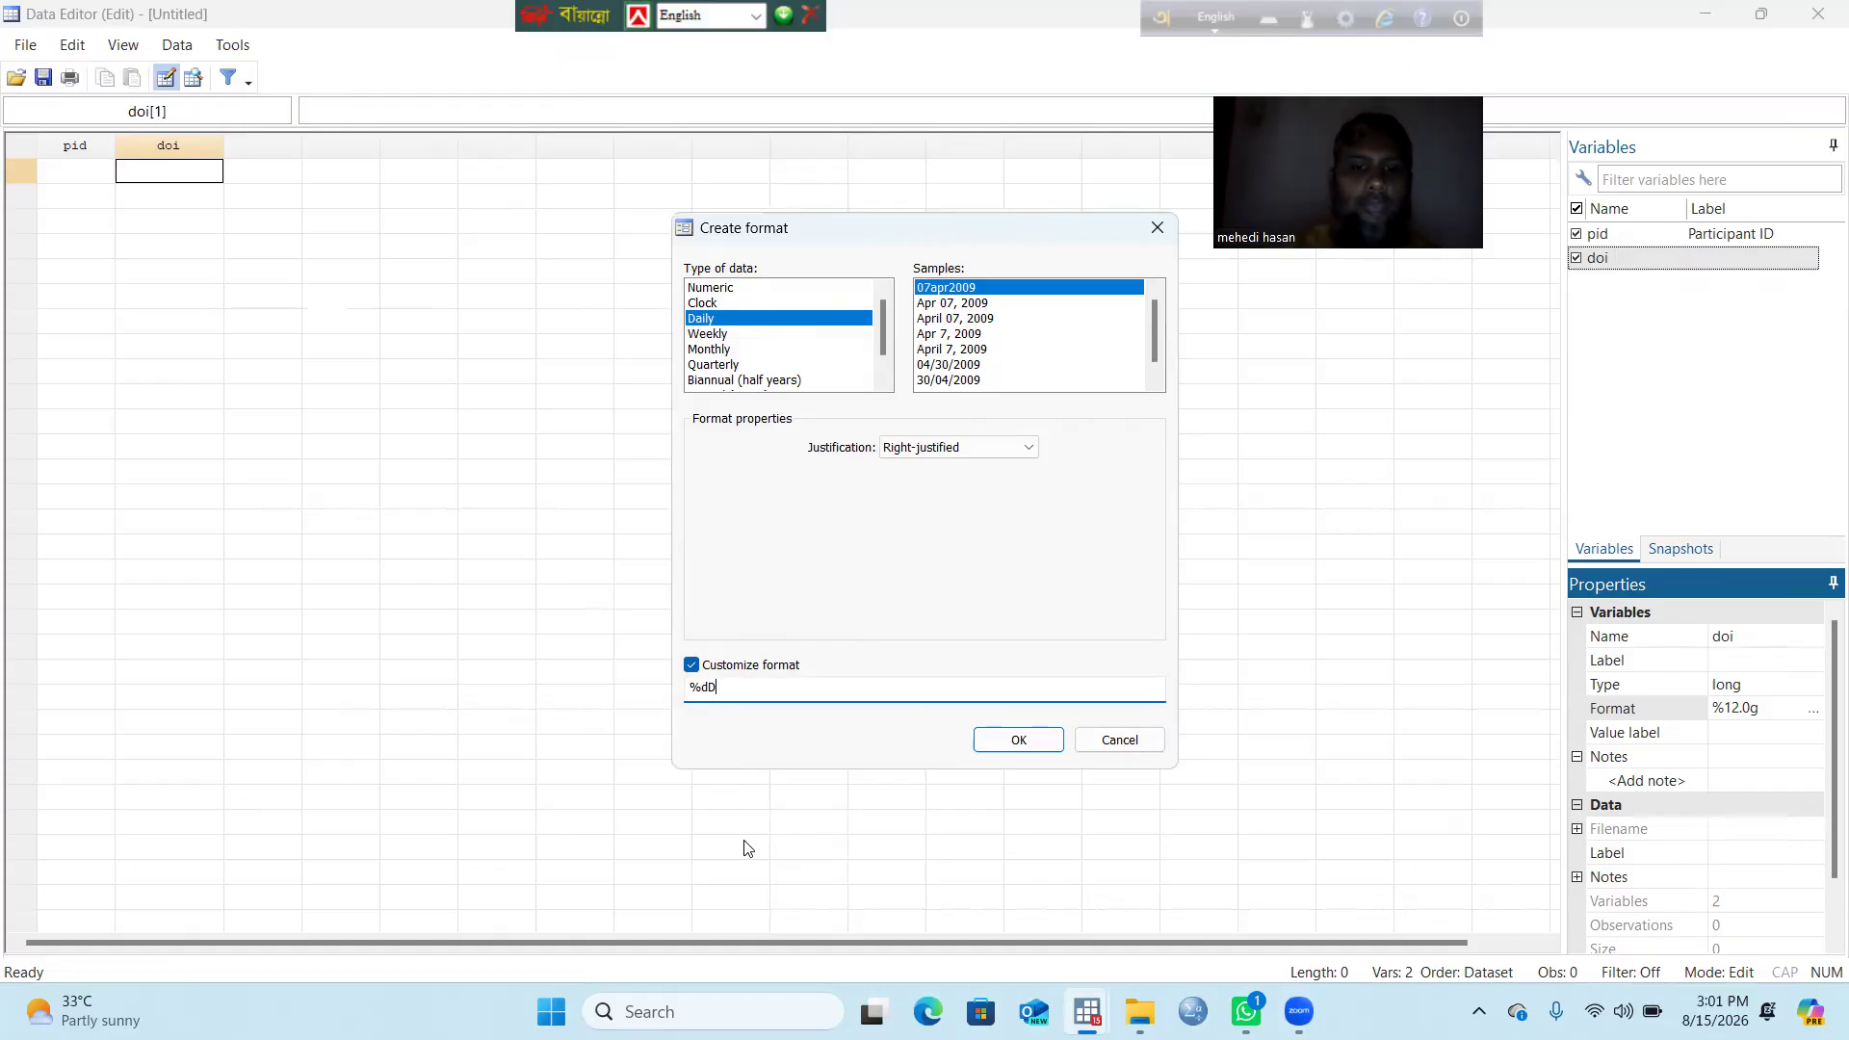
{"action": "type", "text": "_"}
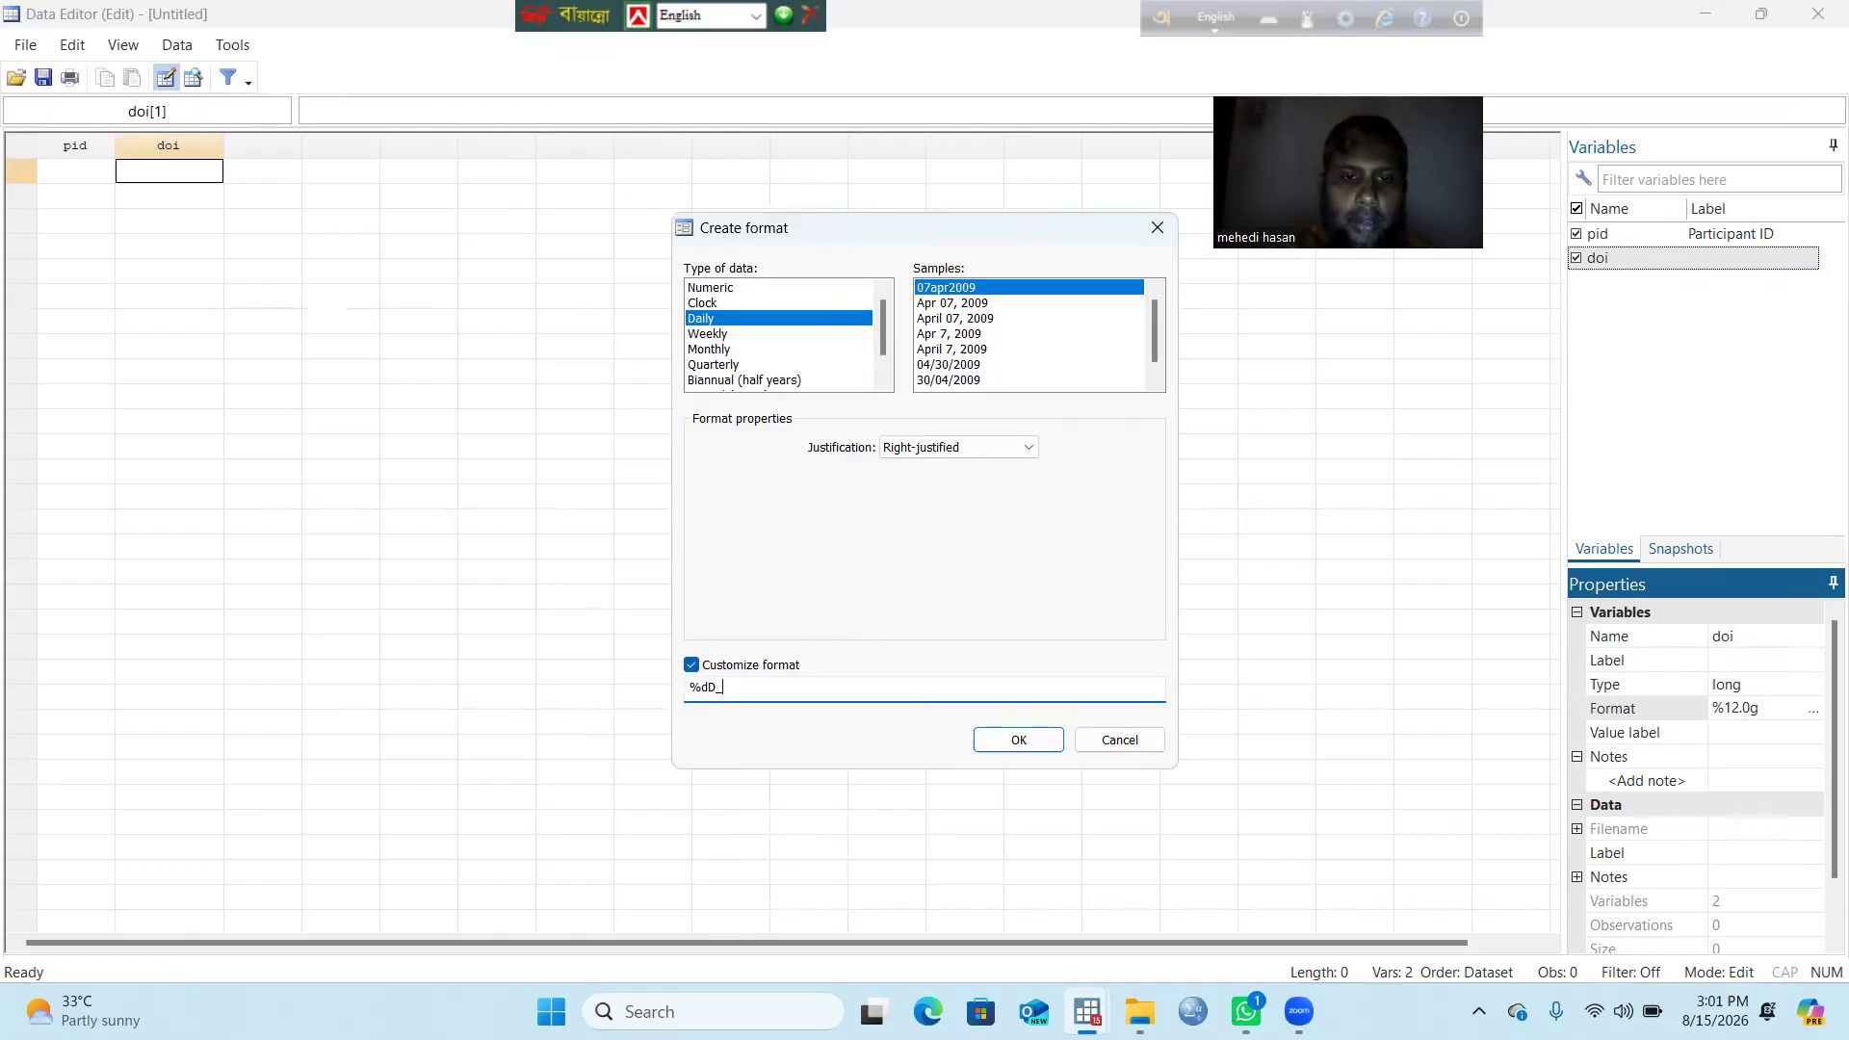
{"action": "type", "text": "m_y"}
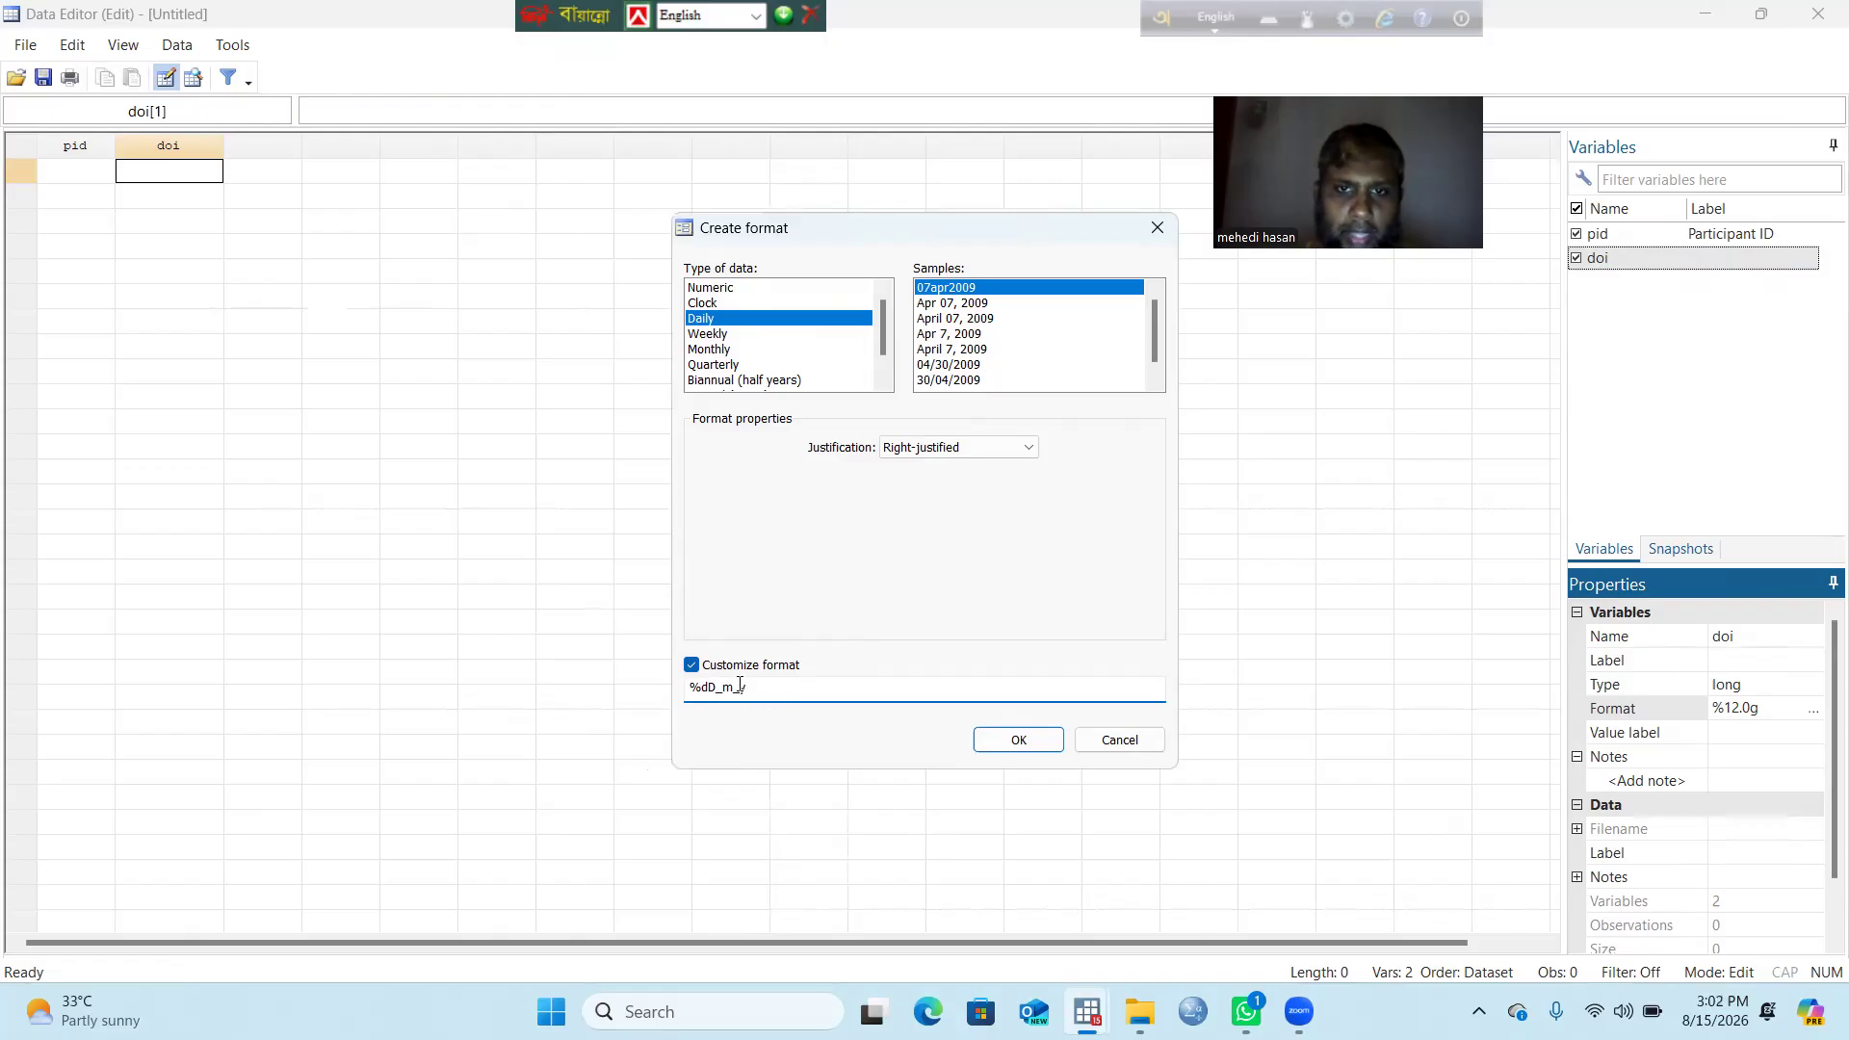
{"action": "left_click", "coordinate": [1019, 741]}
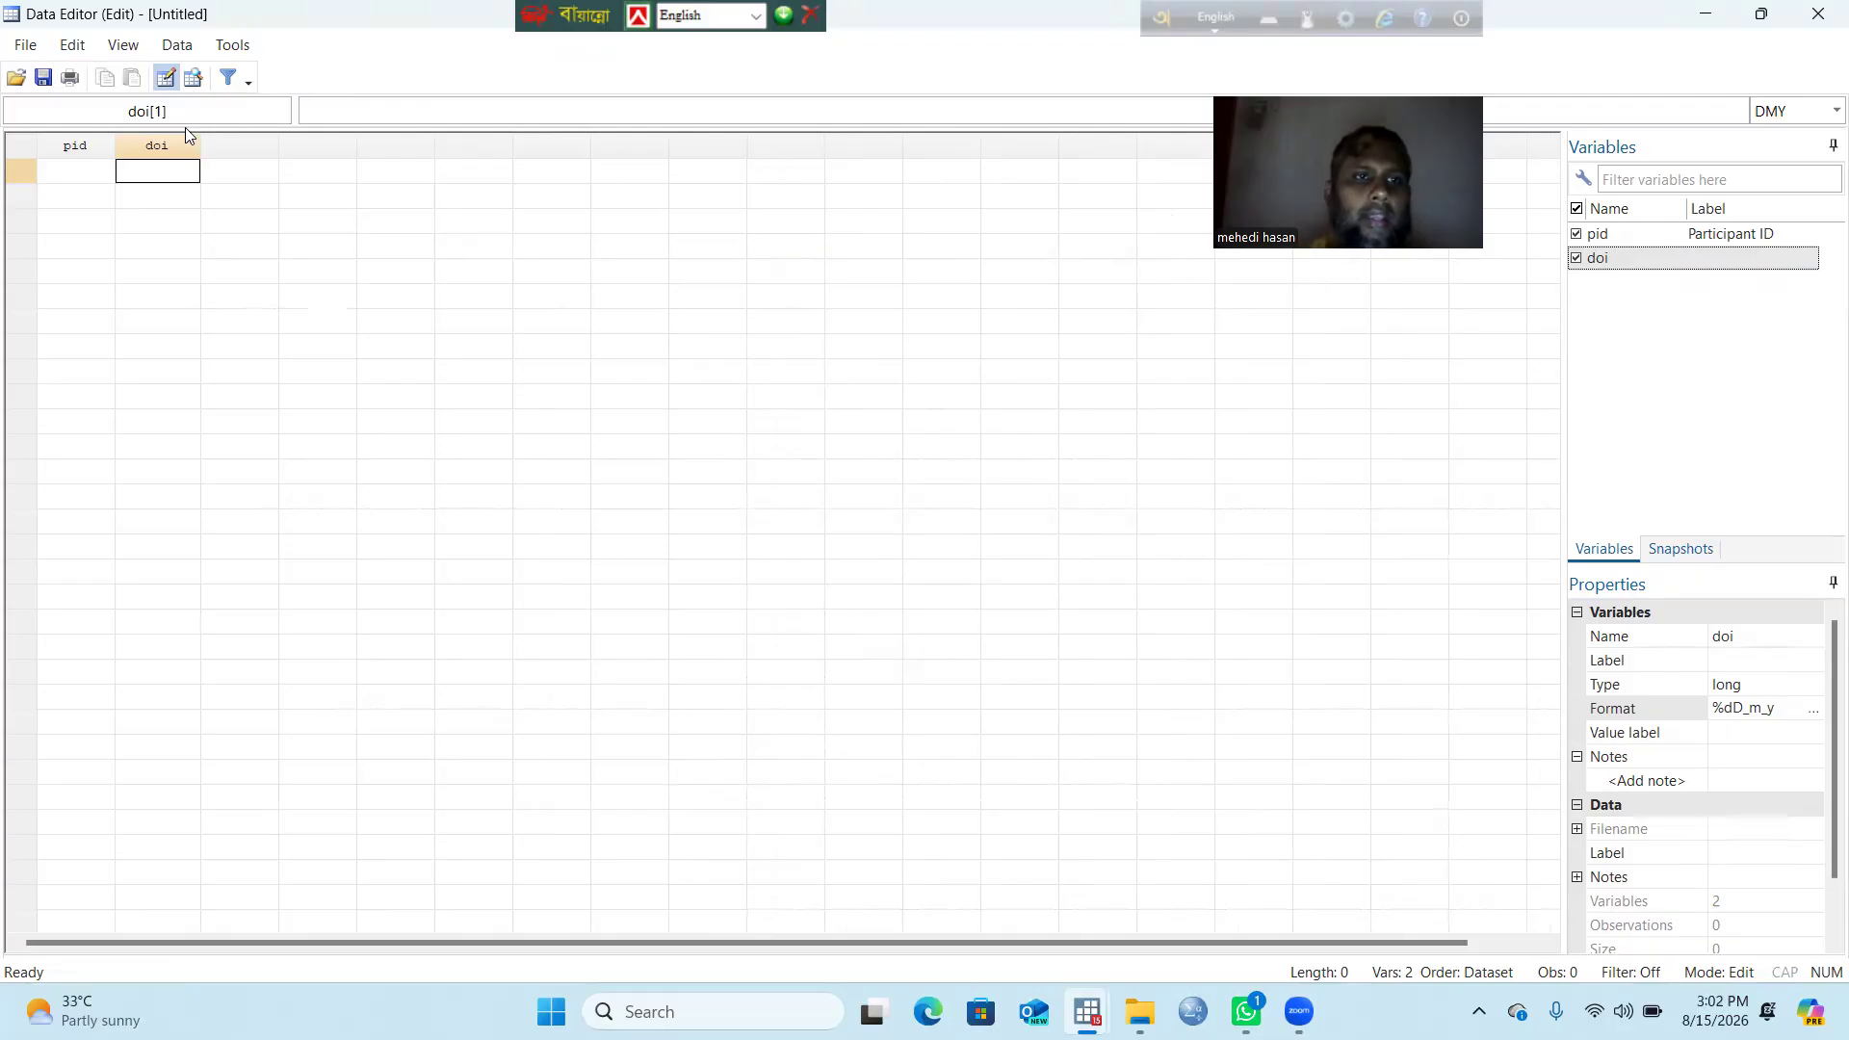
Step: Add a float variable named age_month after doi
{"action": "left_click", "coordinate": [243, 172]}
{"action": "left_click", "coordinate": [231, 46]}
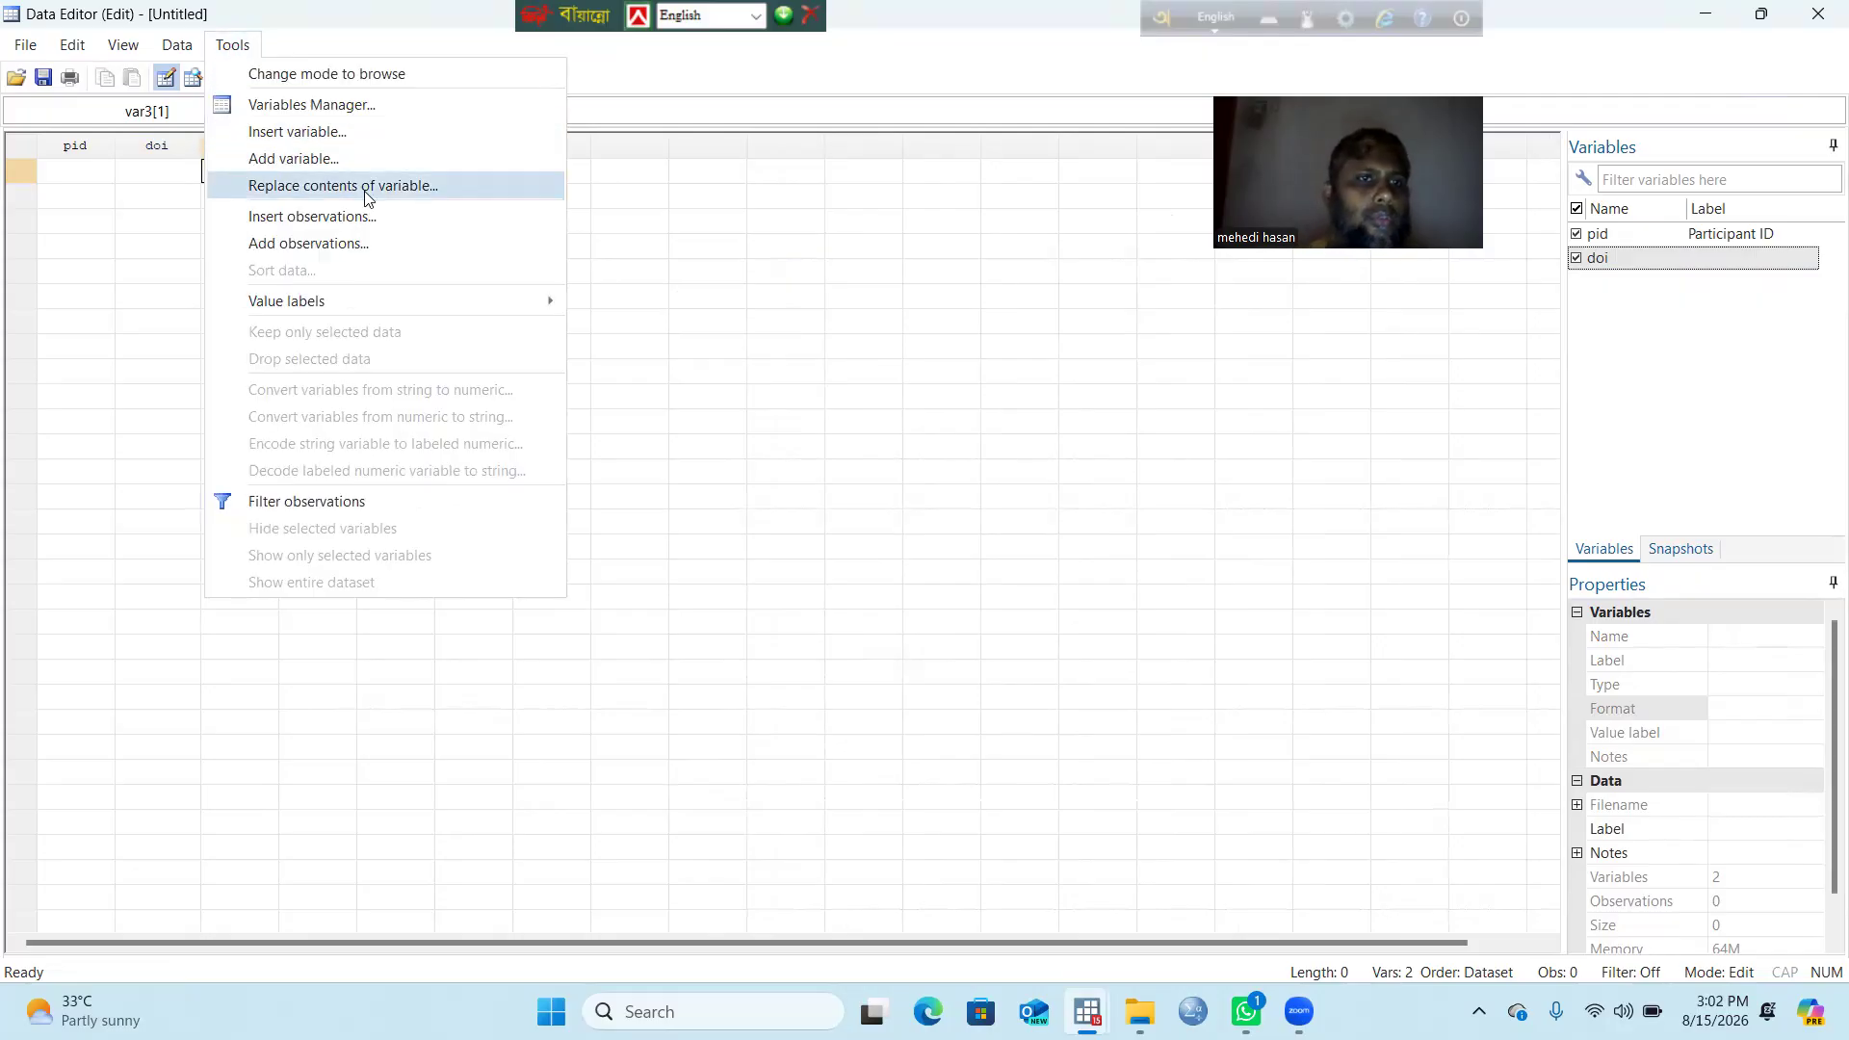
{"action": "left_click", "coordinate": [359, 172]}
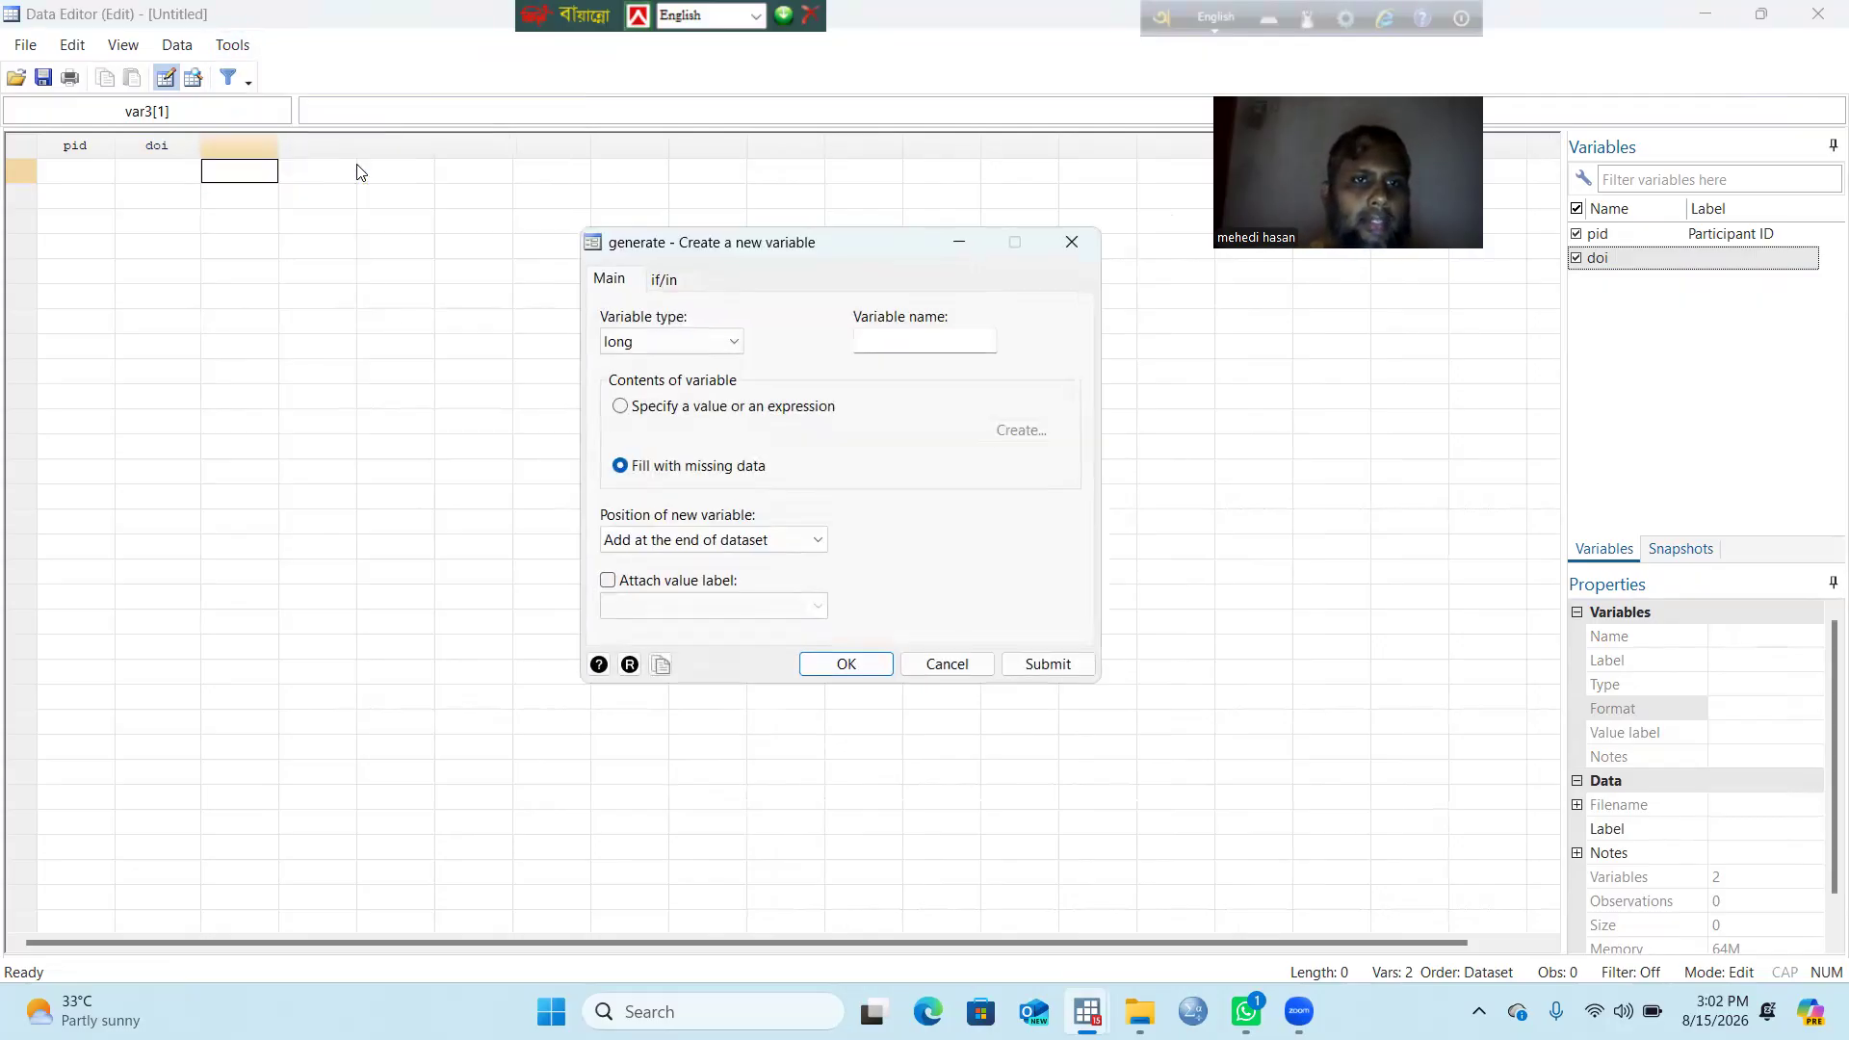
{"action": "left_click", "coordinate": [886, 341]}
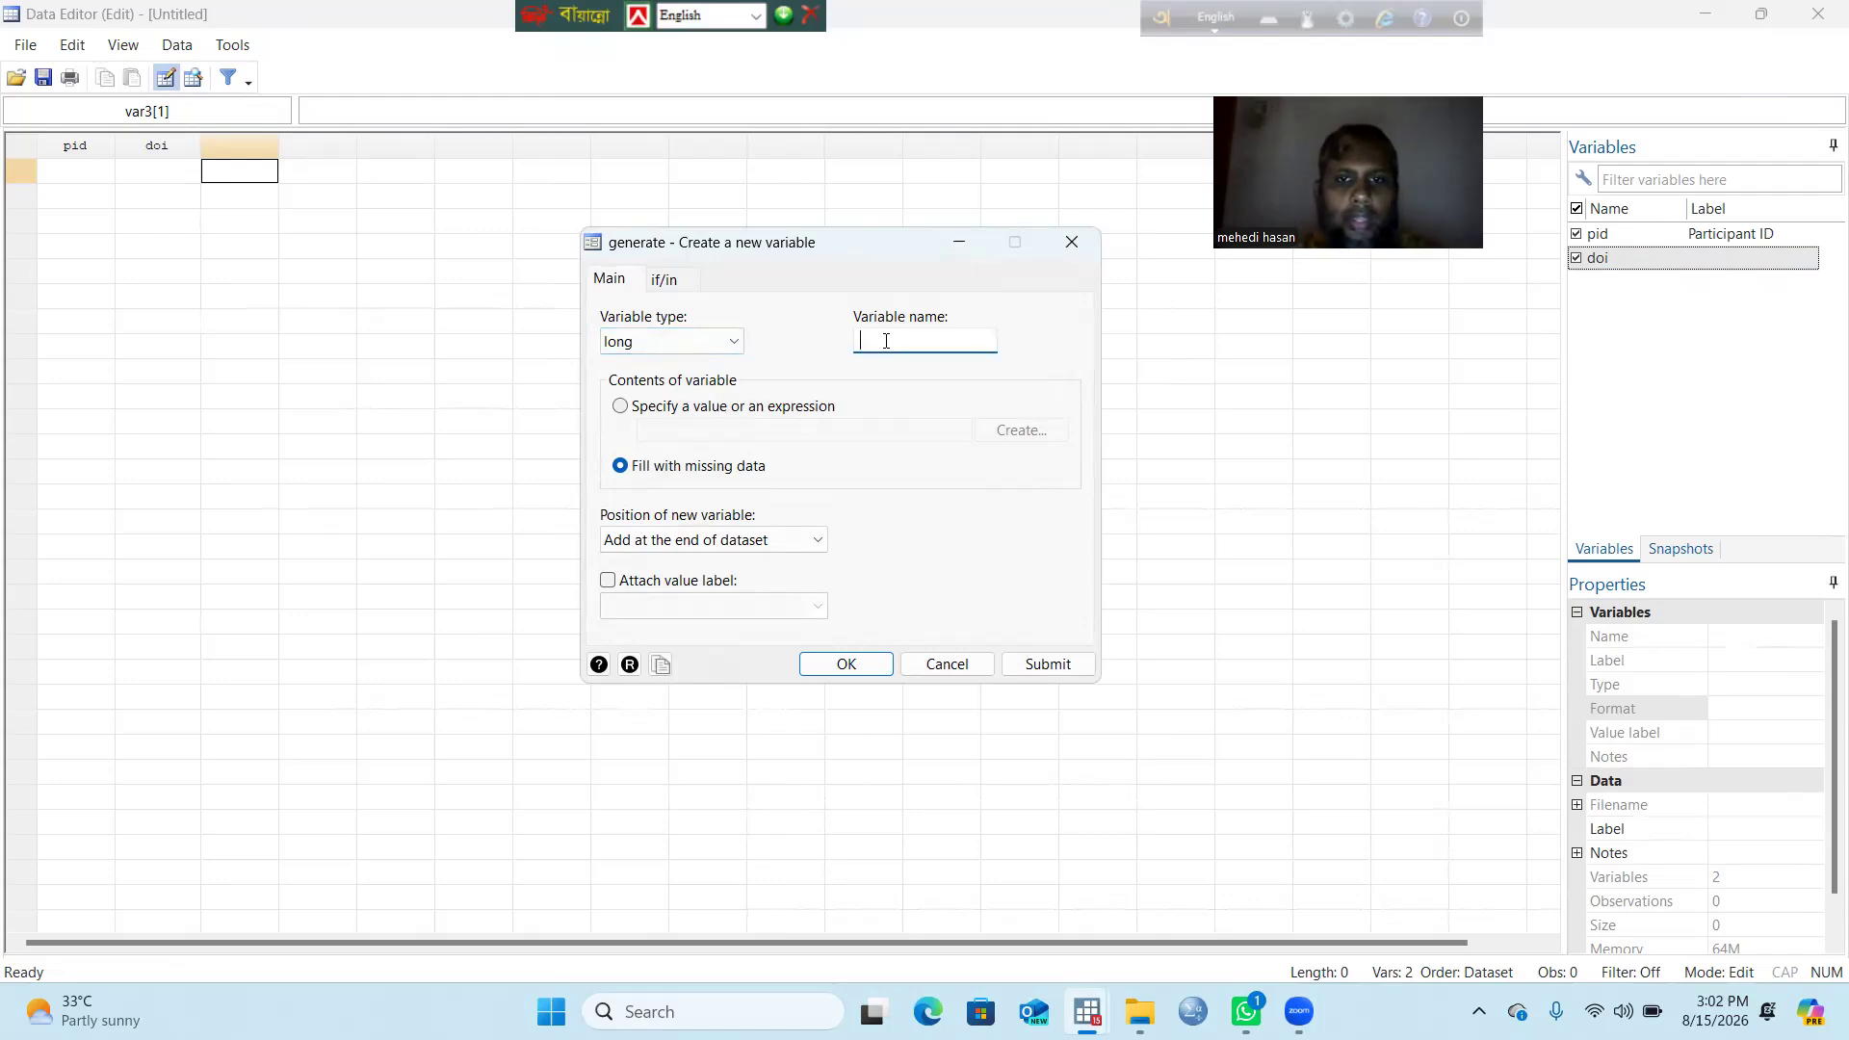
{"action": "type", "text": "age"}
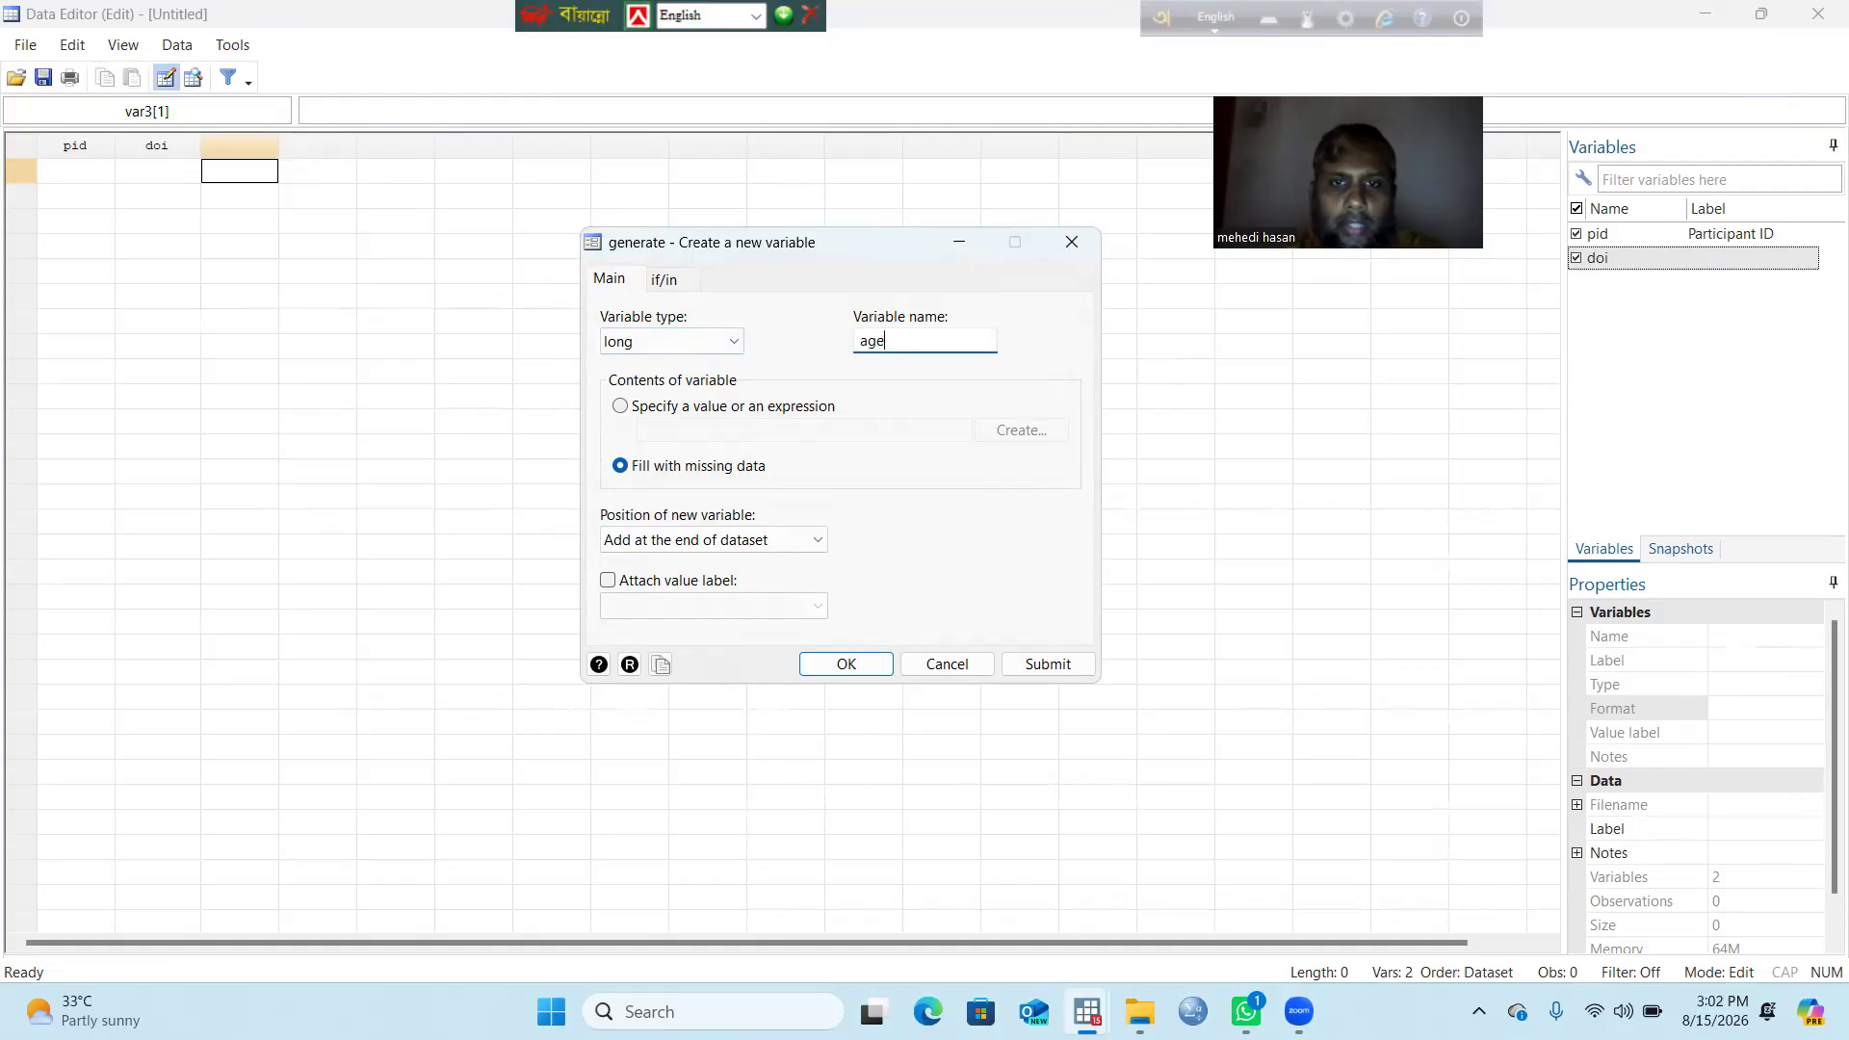
{"action": "type", "text": "_month"}
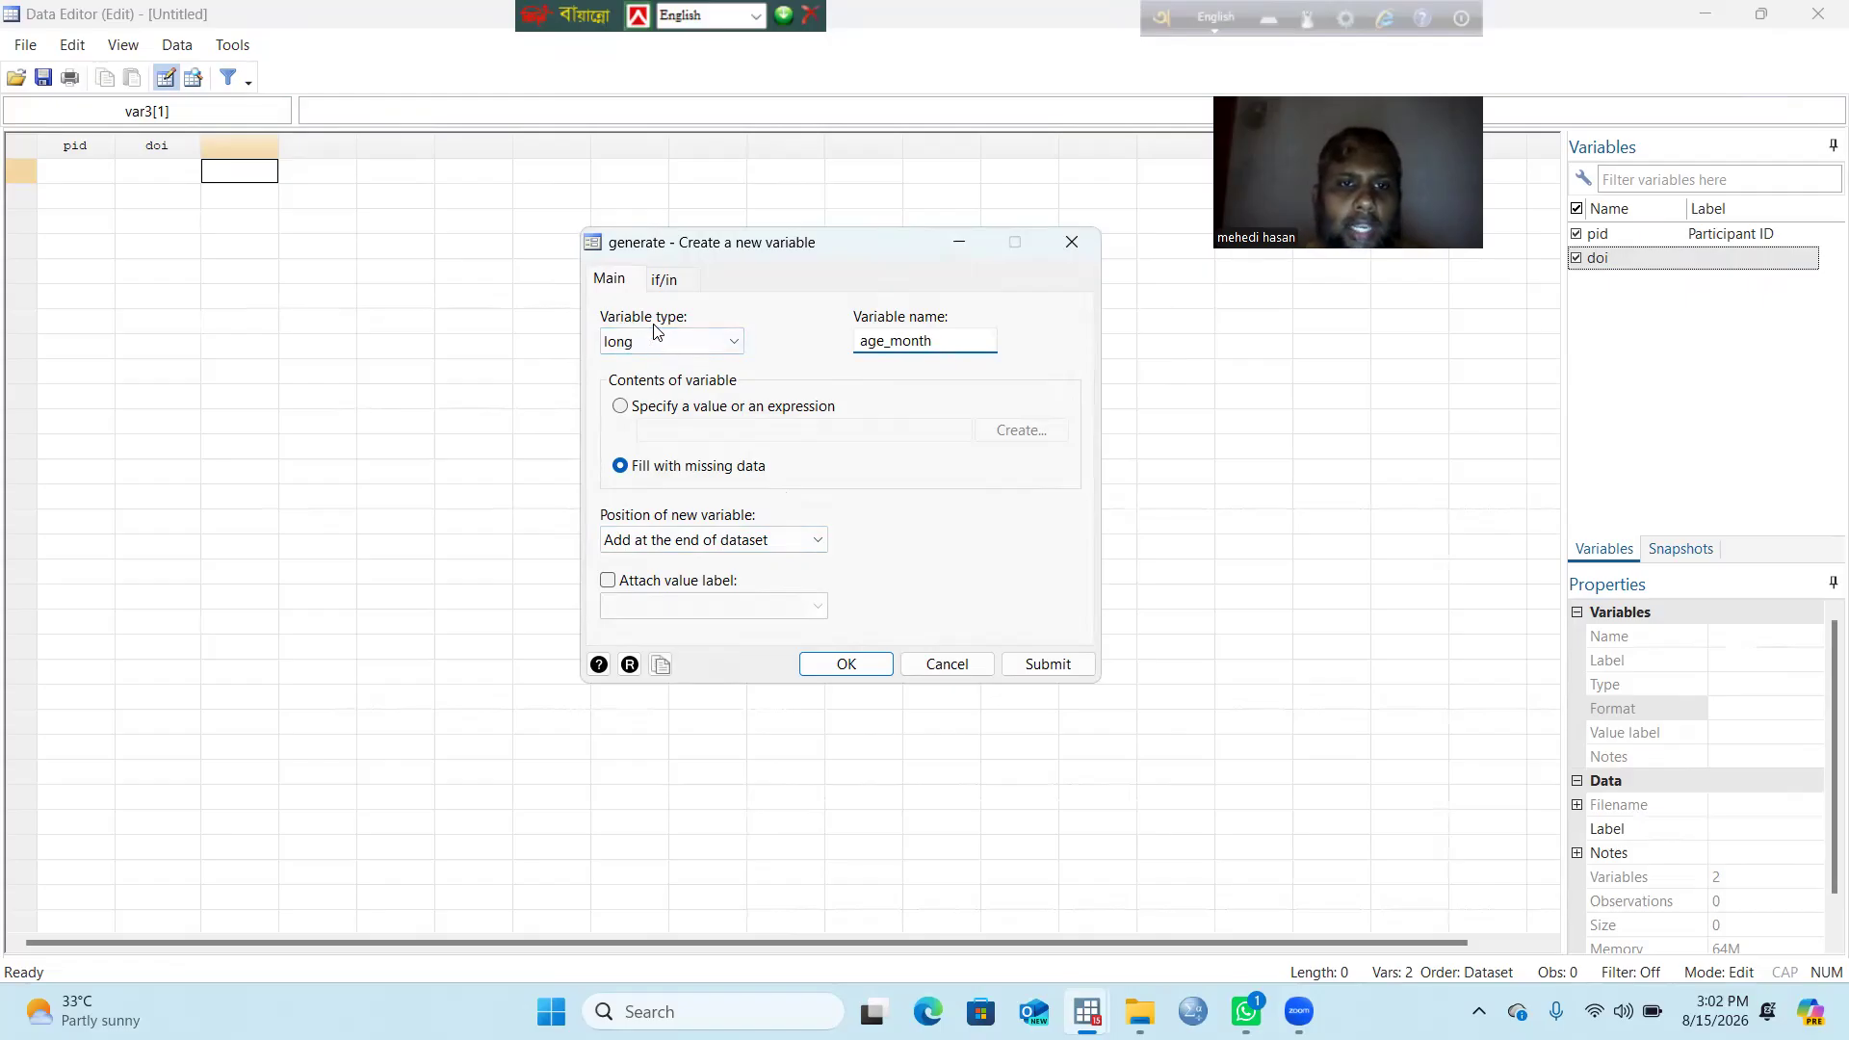
{"action": "left_click", "coordinate": [737, 345]}
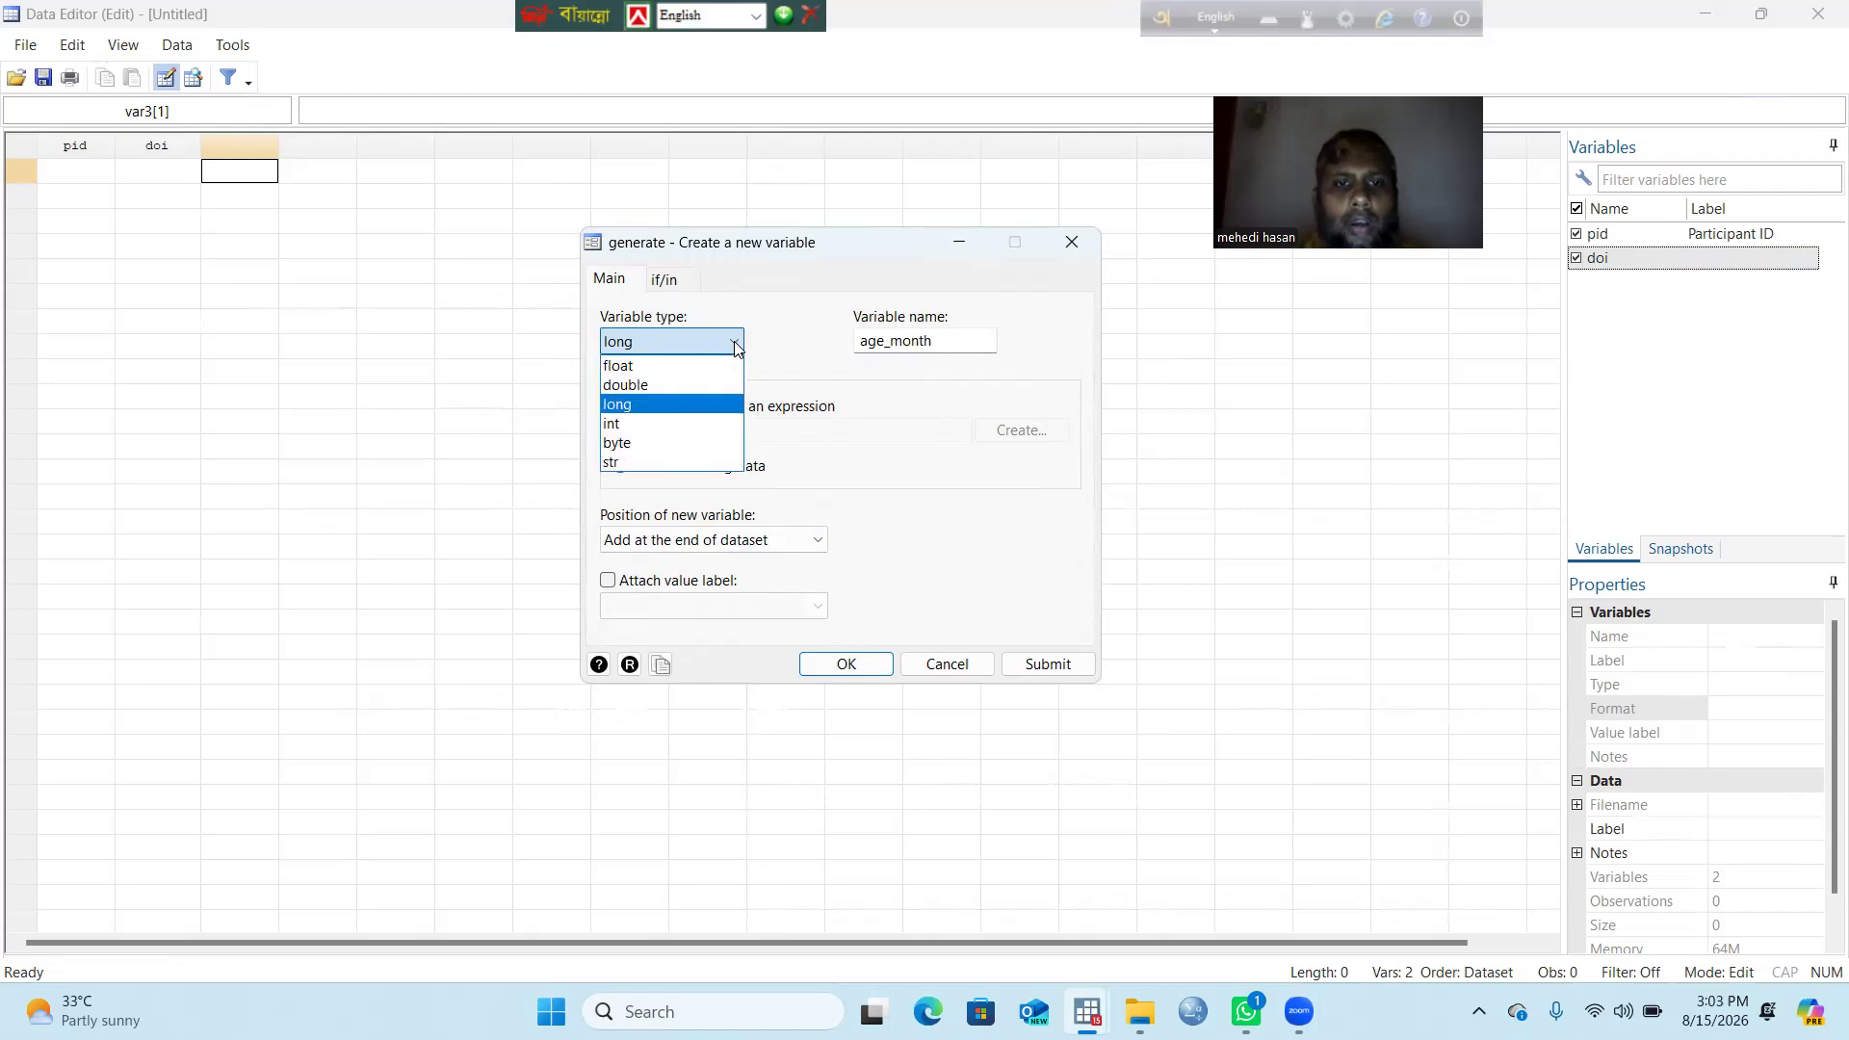
{"action": "left_click", "coordinate": [641, 368]}
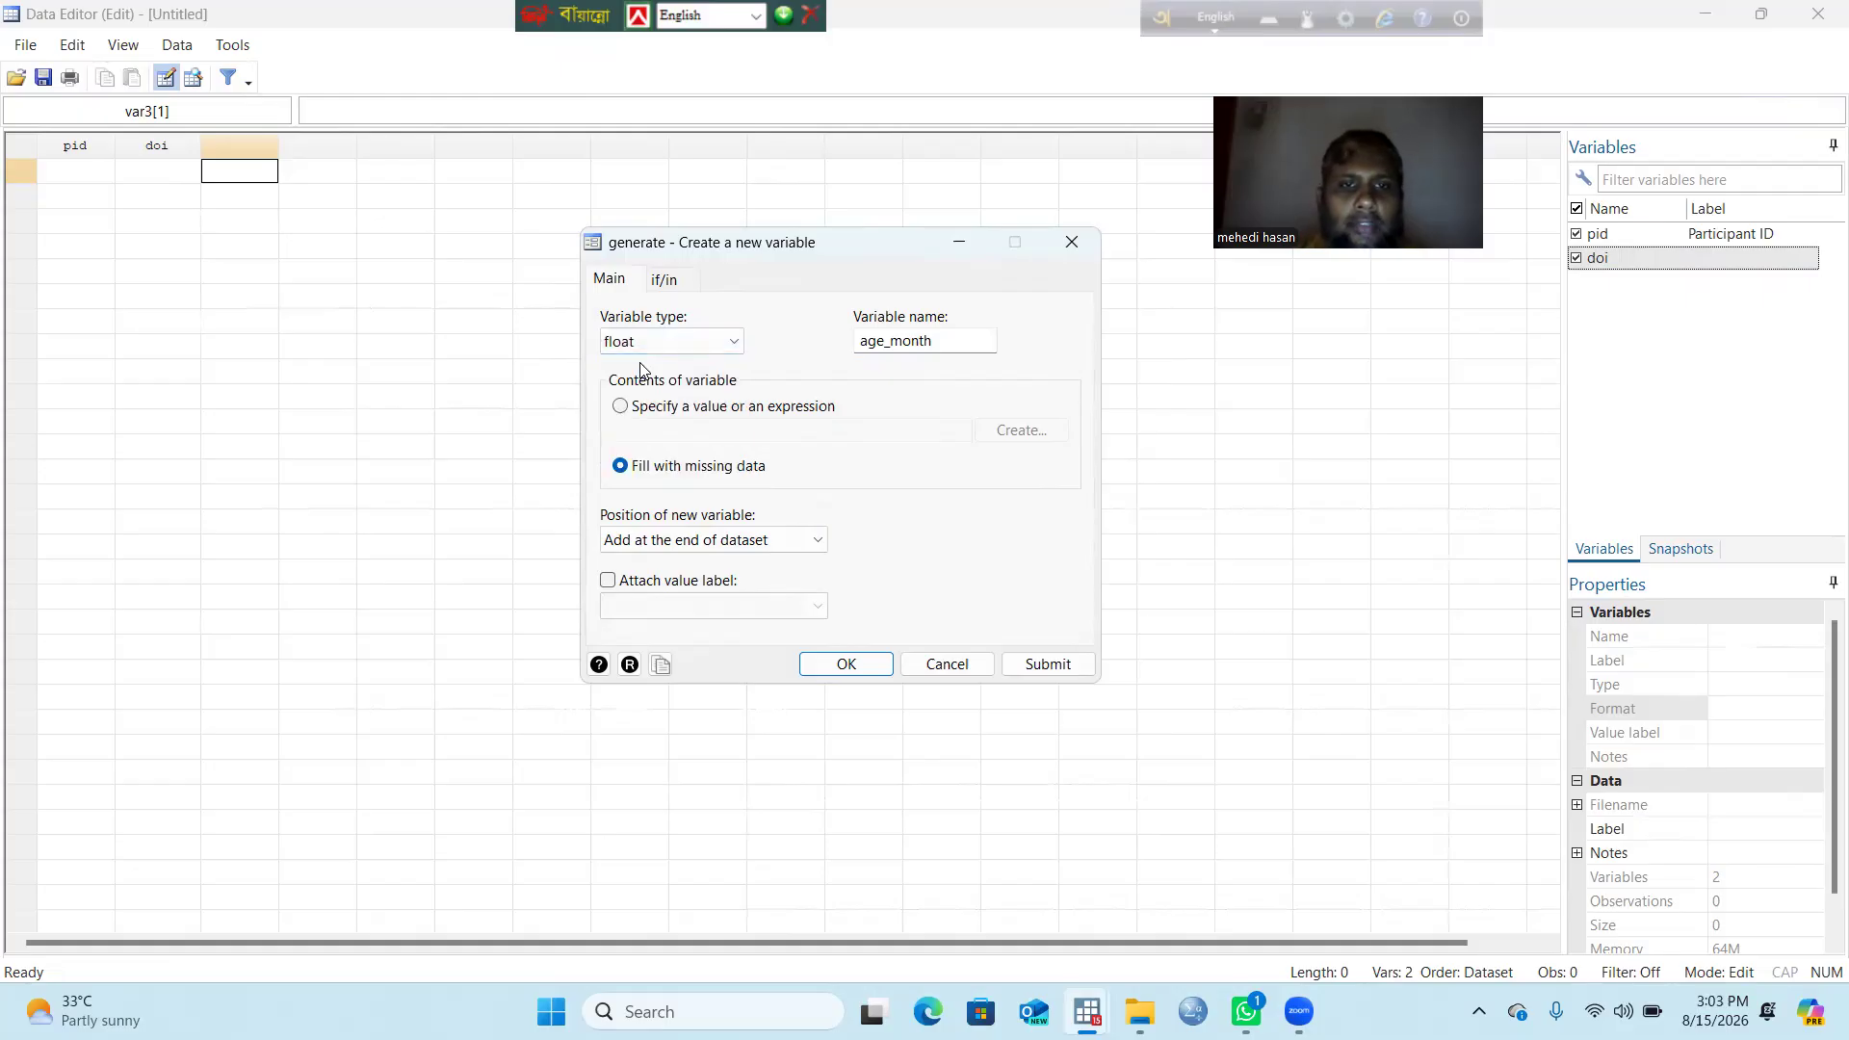
{"action": "left_click", "coordinate": [864, 664]}
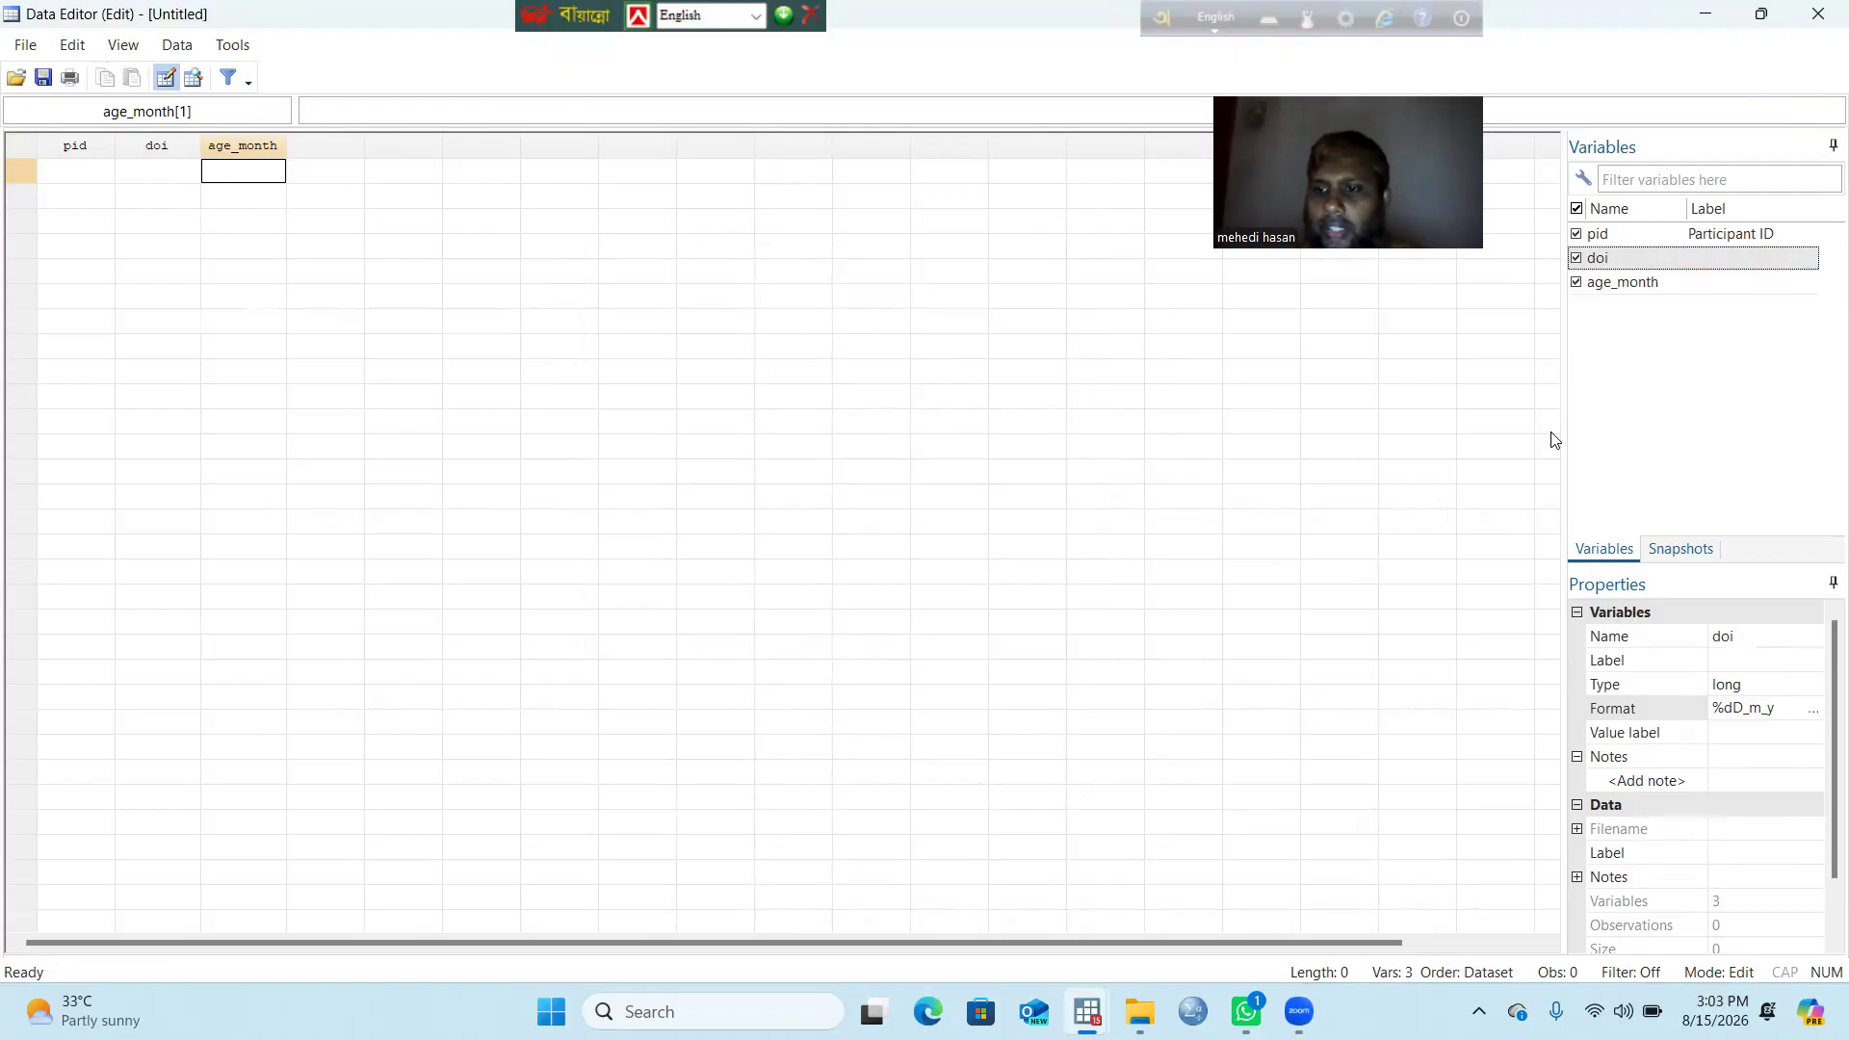
Step: Set age_month's display format to fixed numeric %6.2f, with 6 total digits and 2 decimals
{"action": "left_click", "coordinate": [1619, 285]}
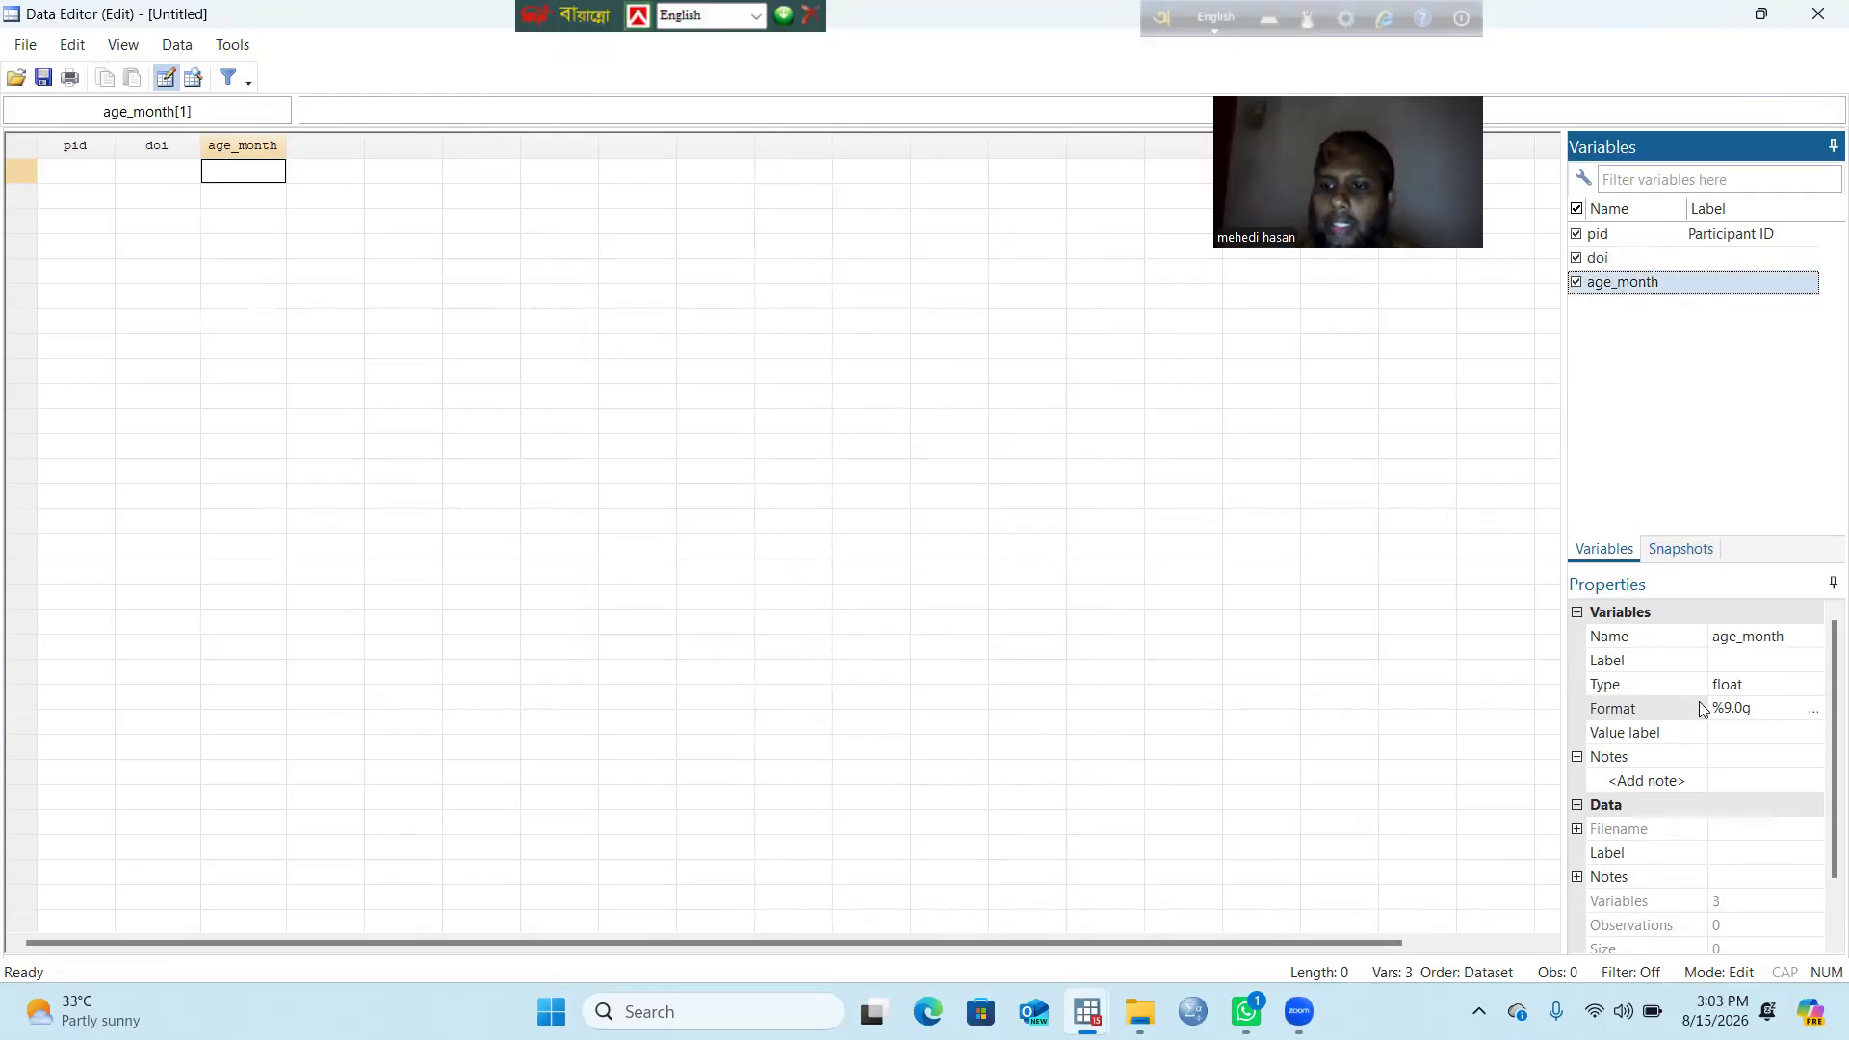
{"action": "left_click", "coordinate": [1815, 710]}
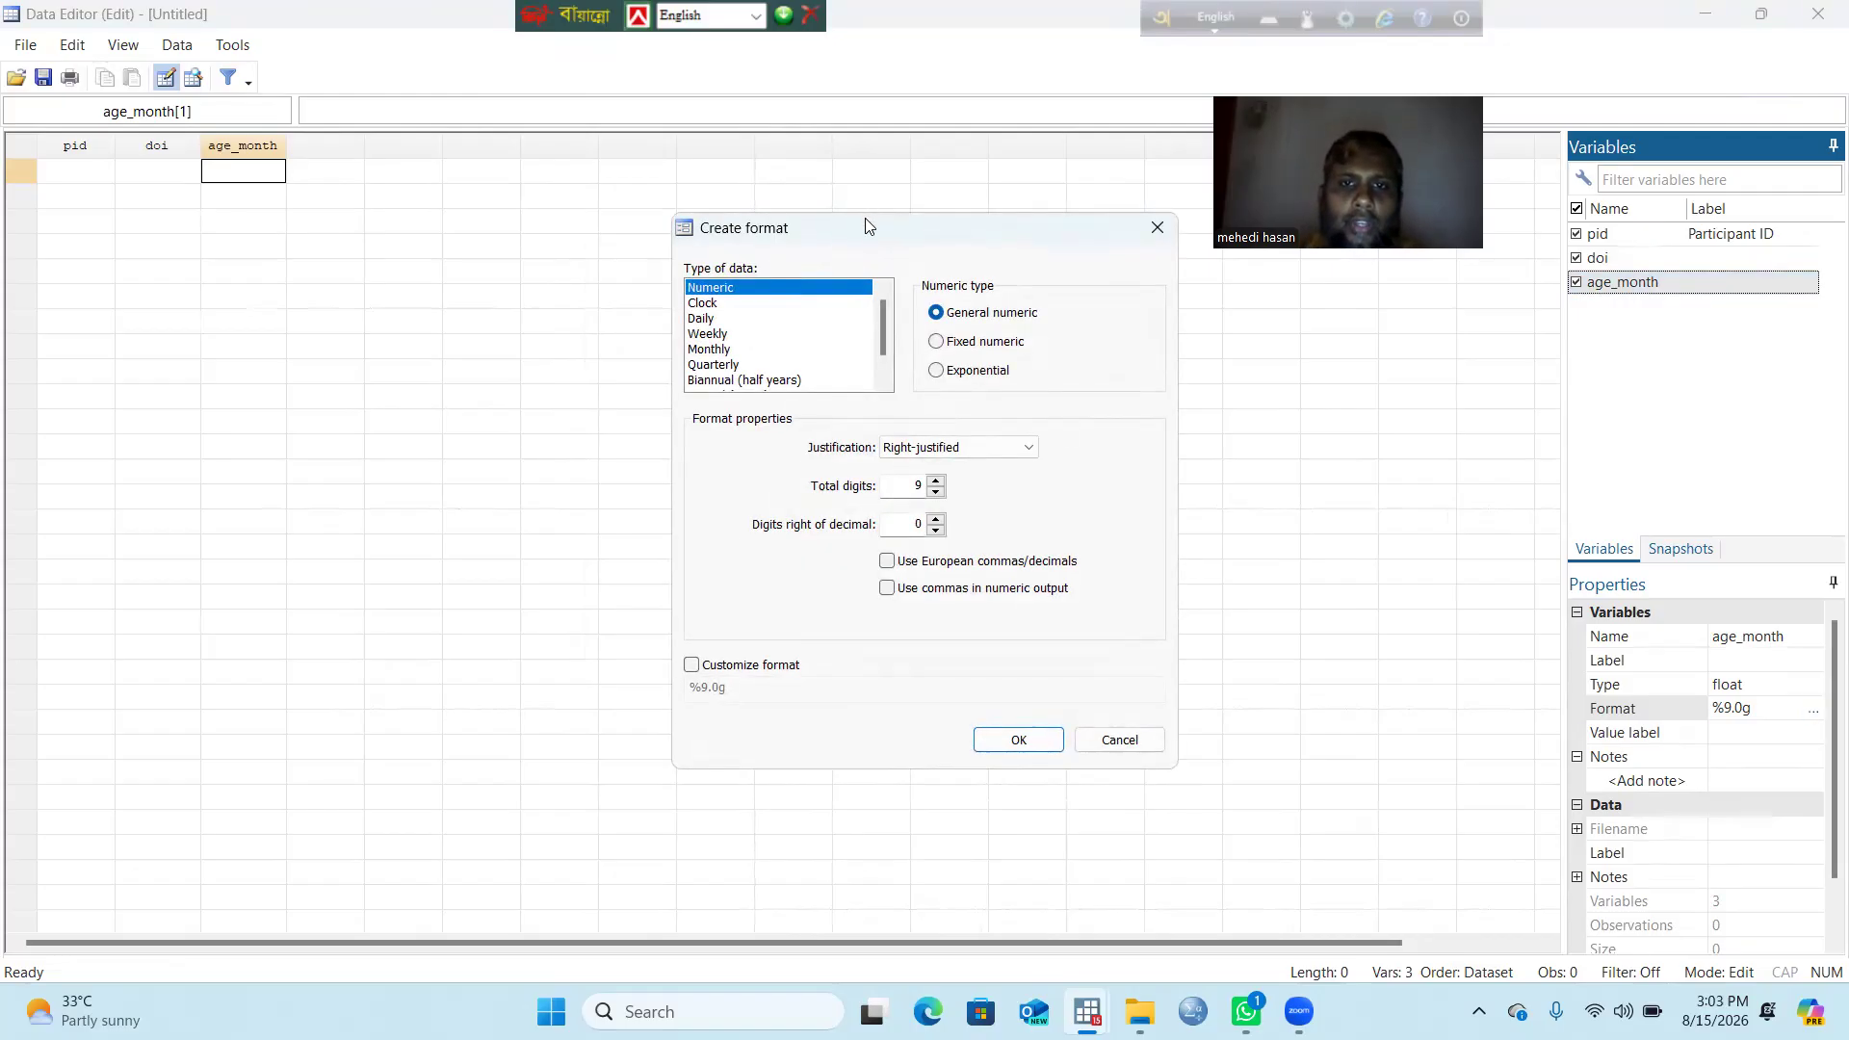
{"action": "left_click_drag", "start_coordinate": [805, 228], "coordinate": [743, 230]}
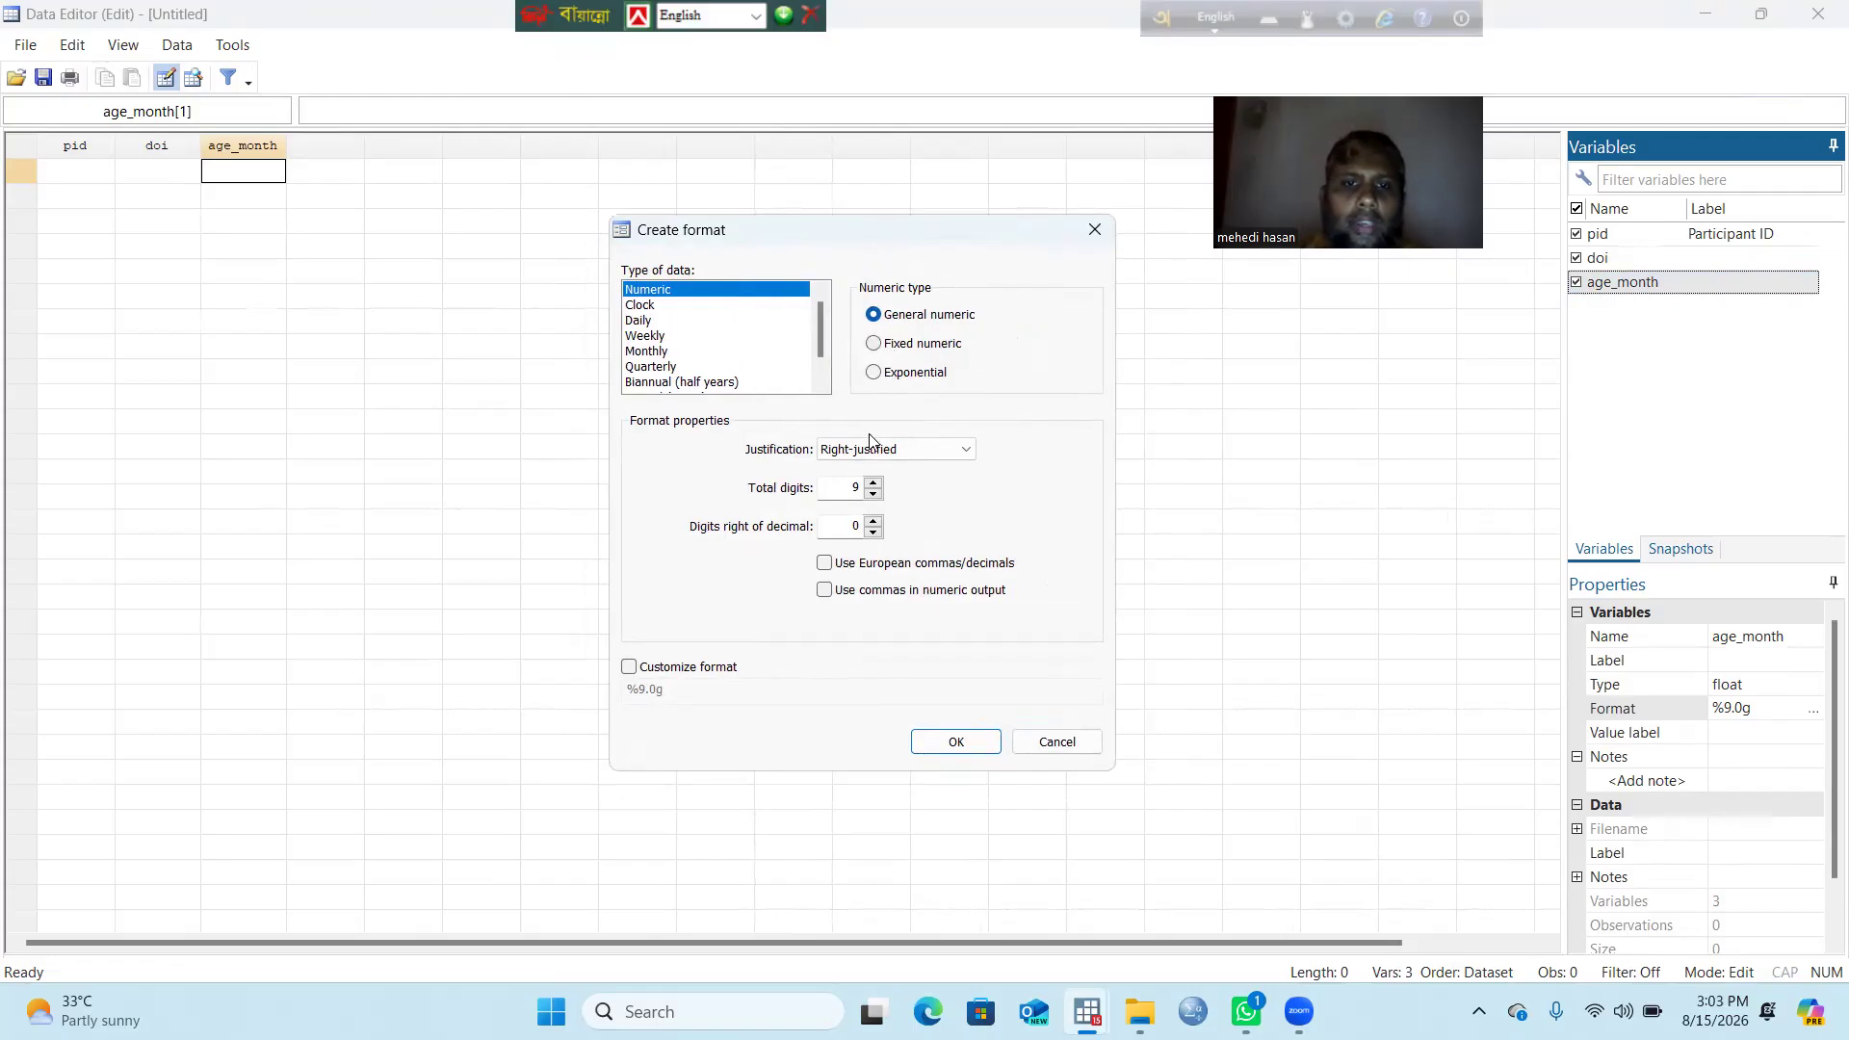
{"action": "left_click", "coordinate": [851, 485]}
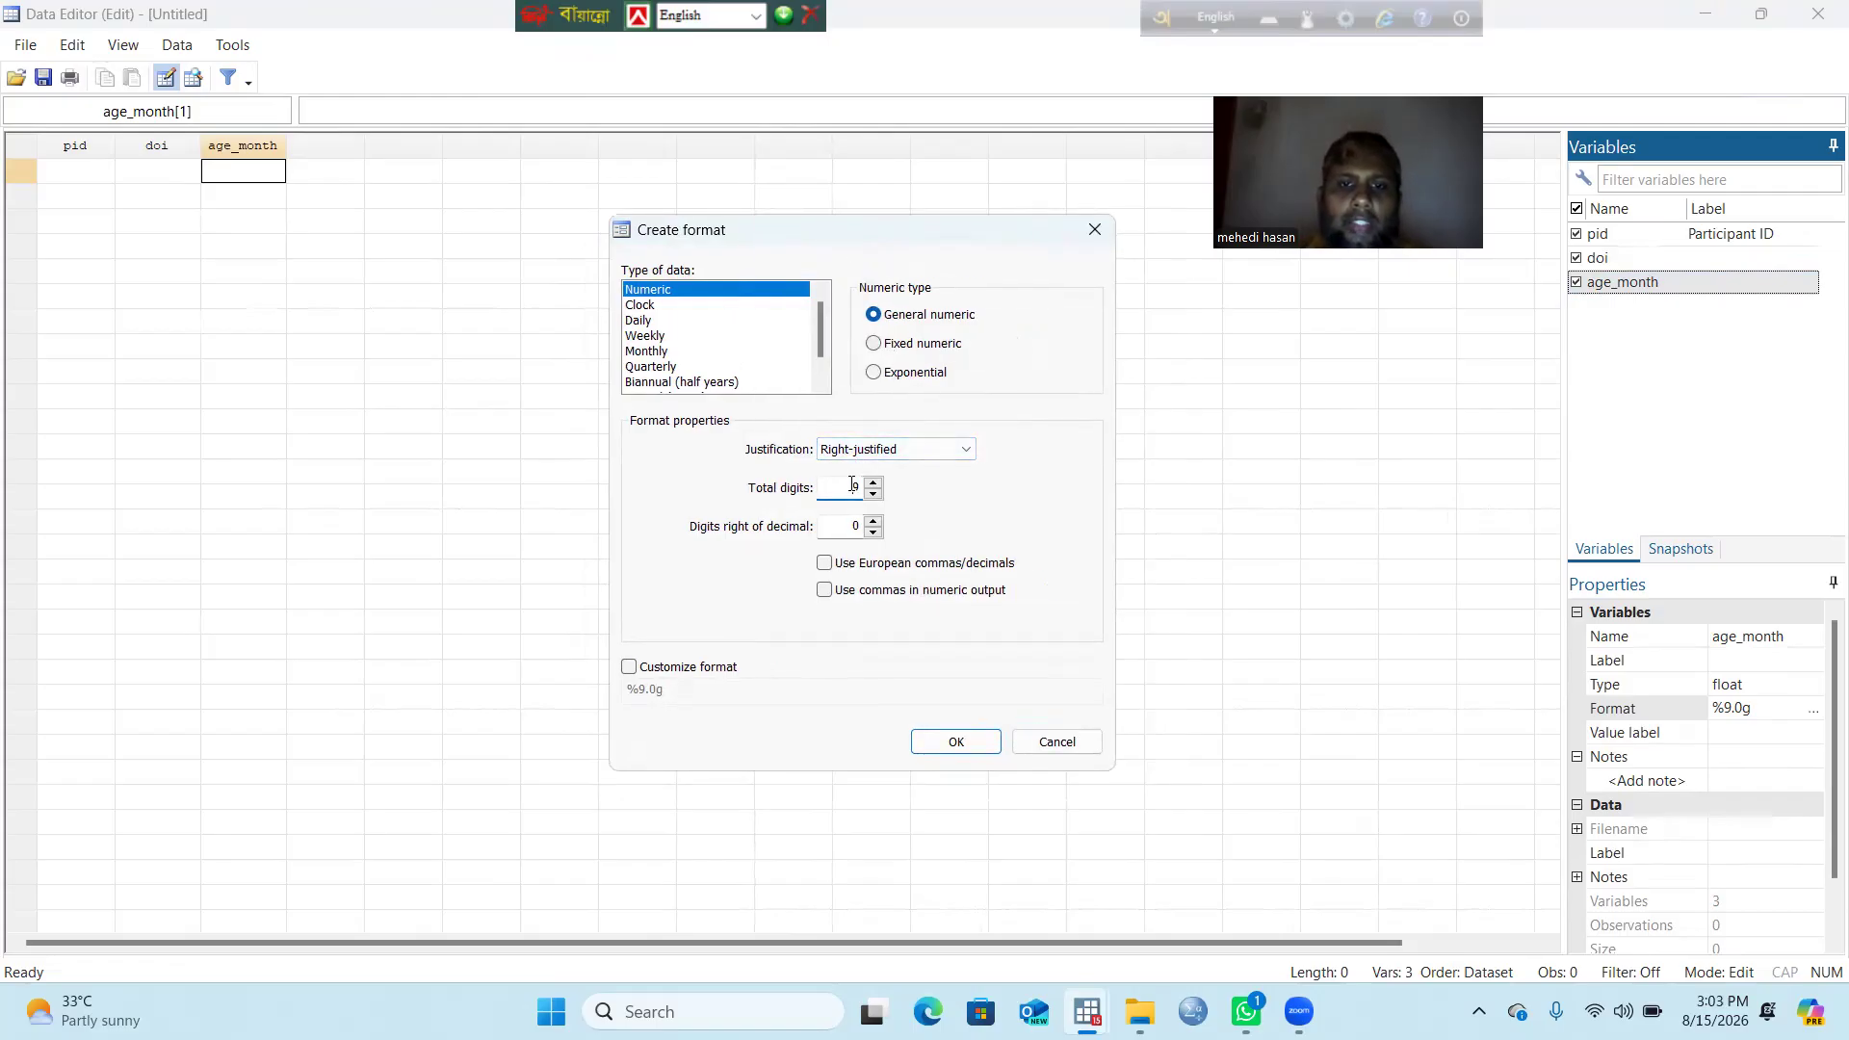
{"action": "double_click", "coordinate": [852, 484]}
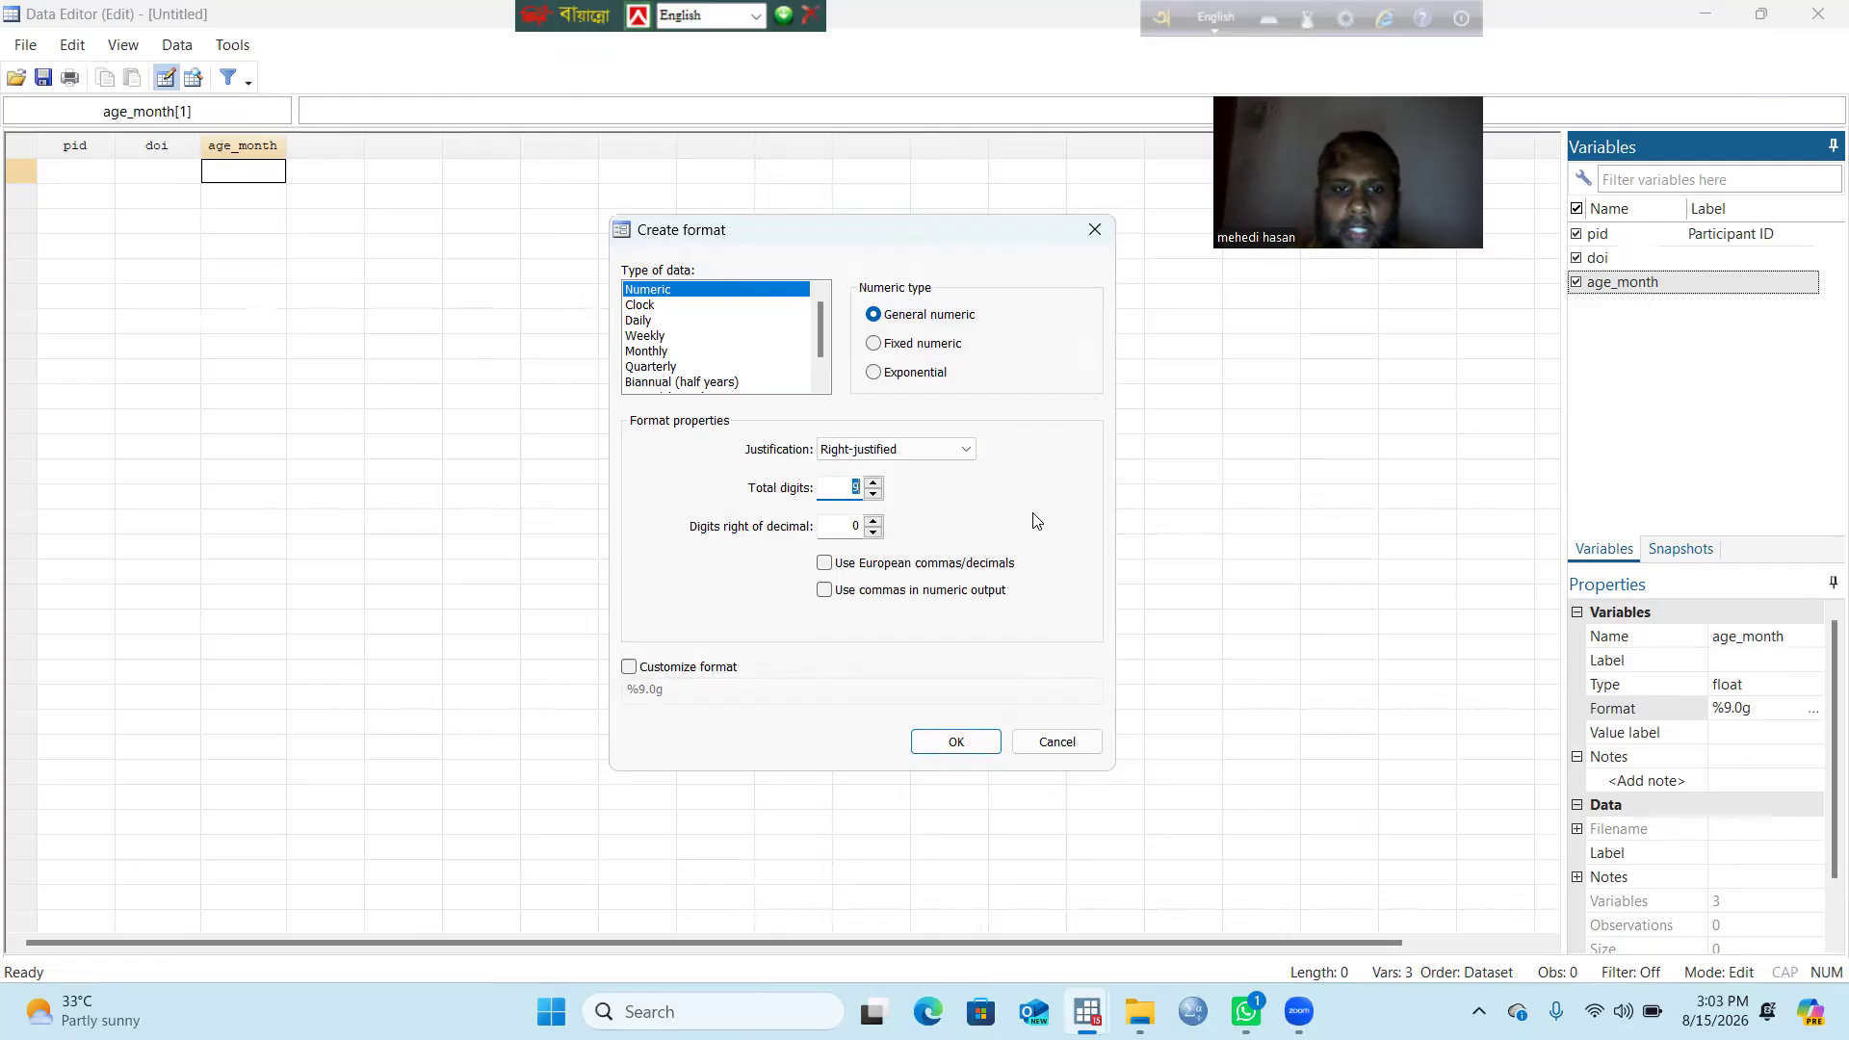
{"action": "type", "text": "6"}
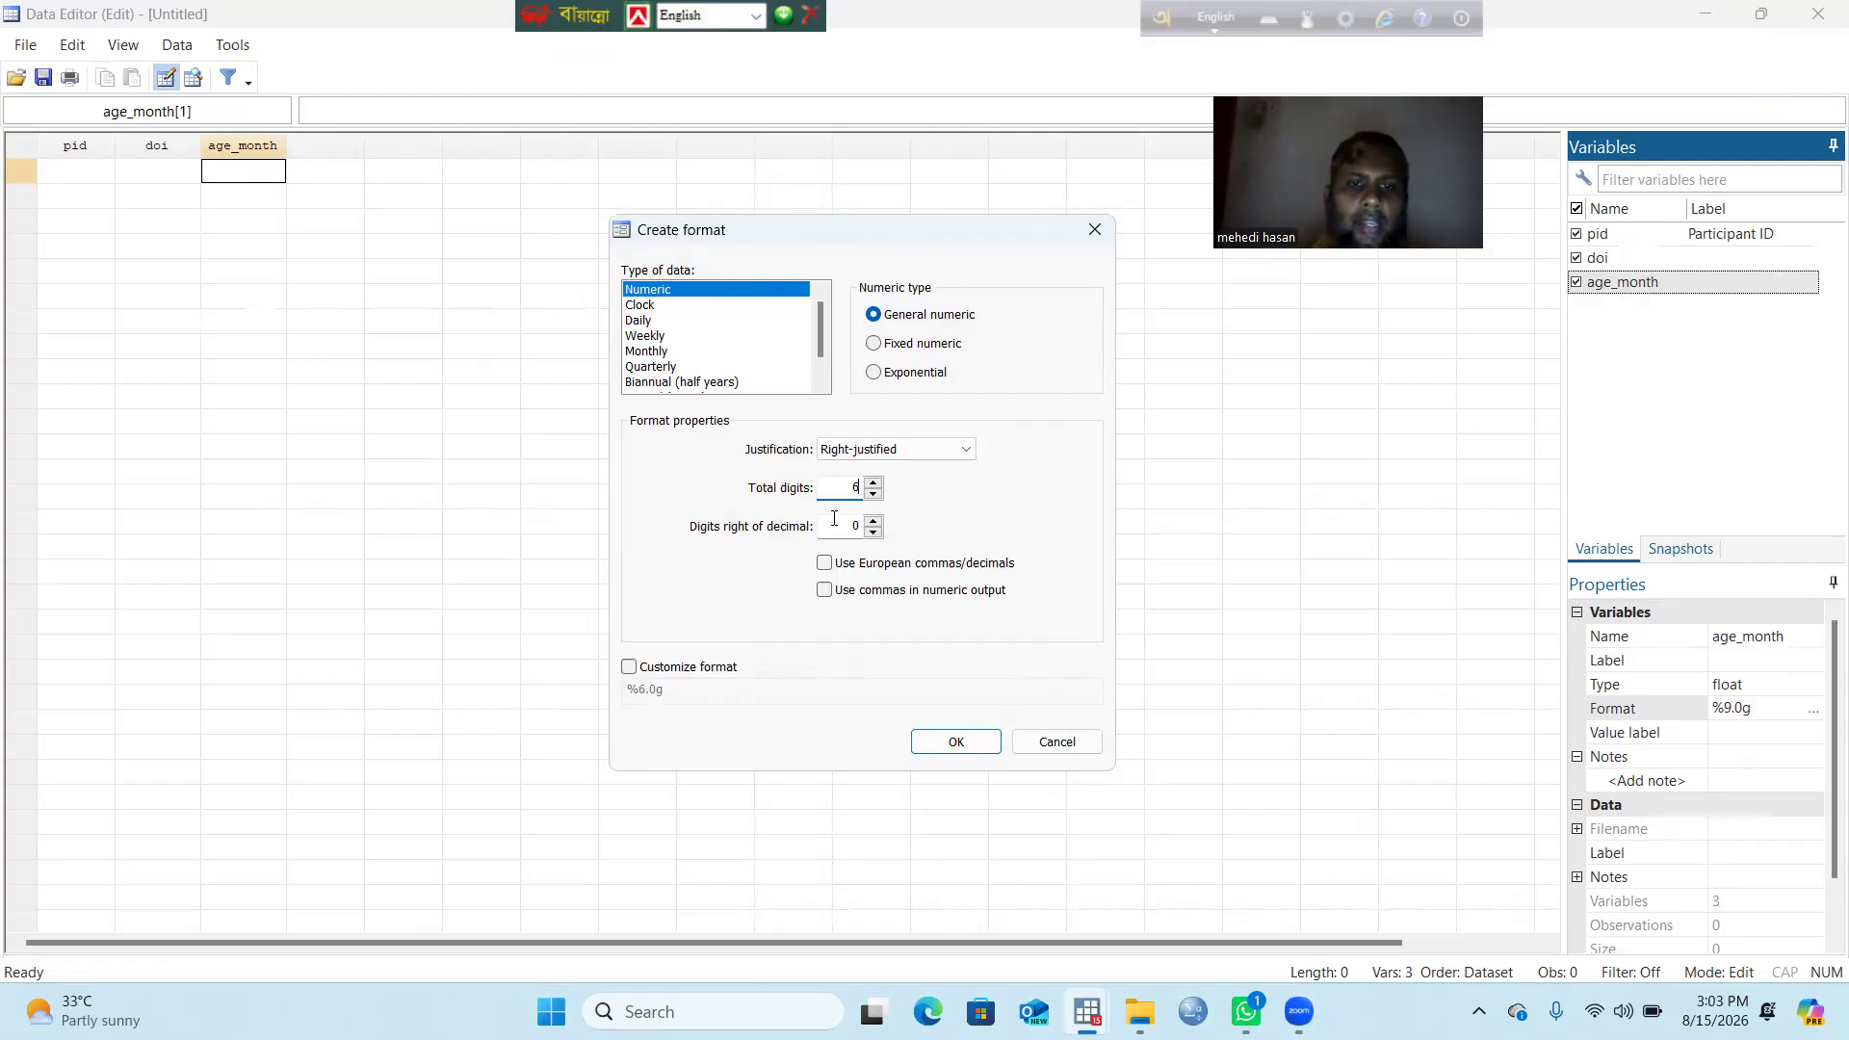
{"action": "double_click", "coordinate": [834, 528]}
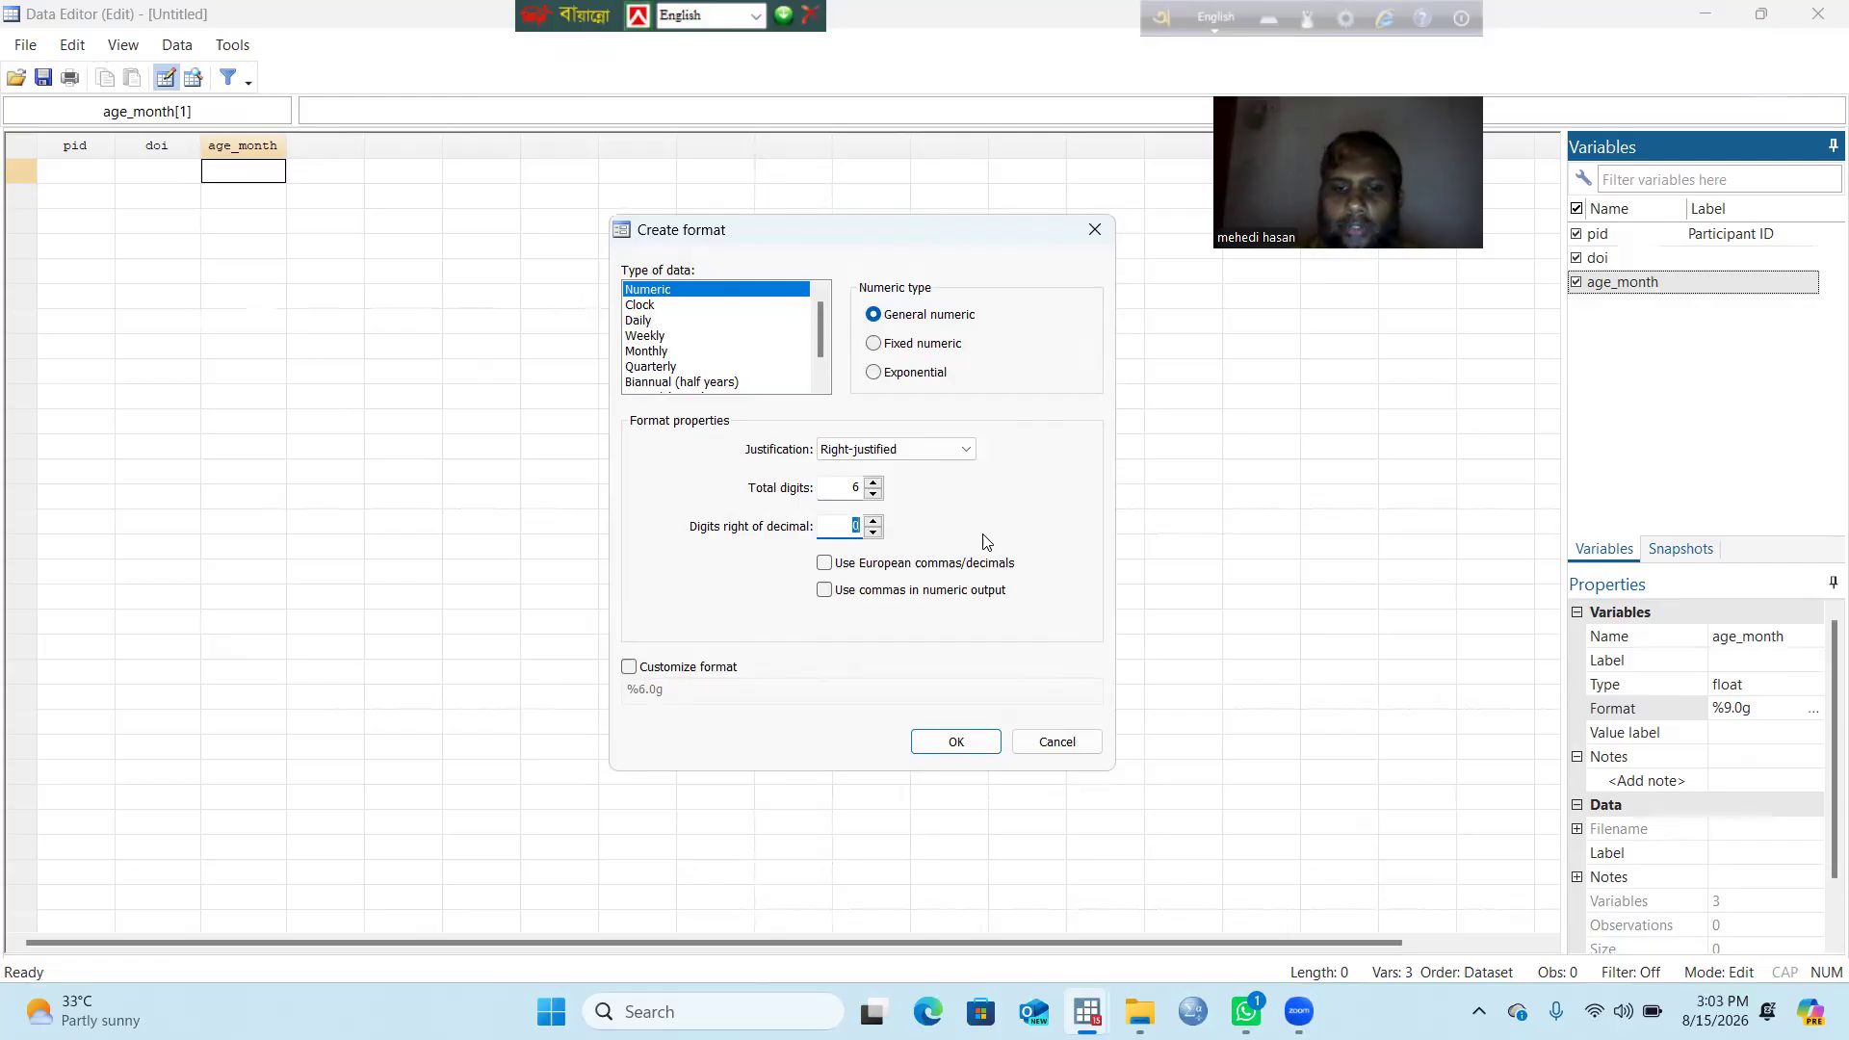
{"action": "type", "text": "2"}
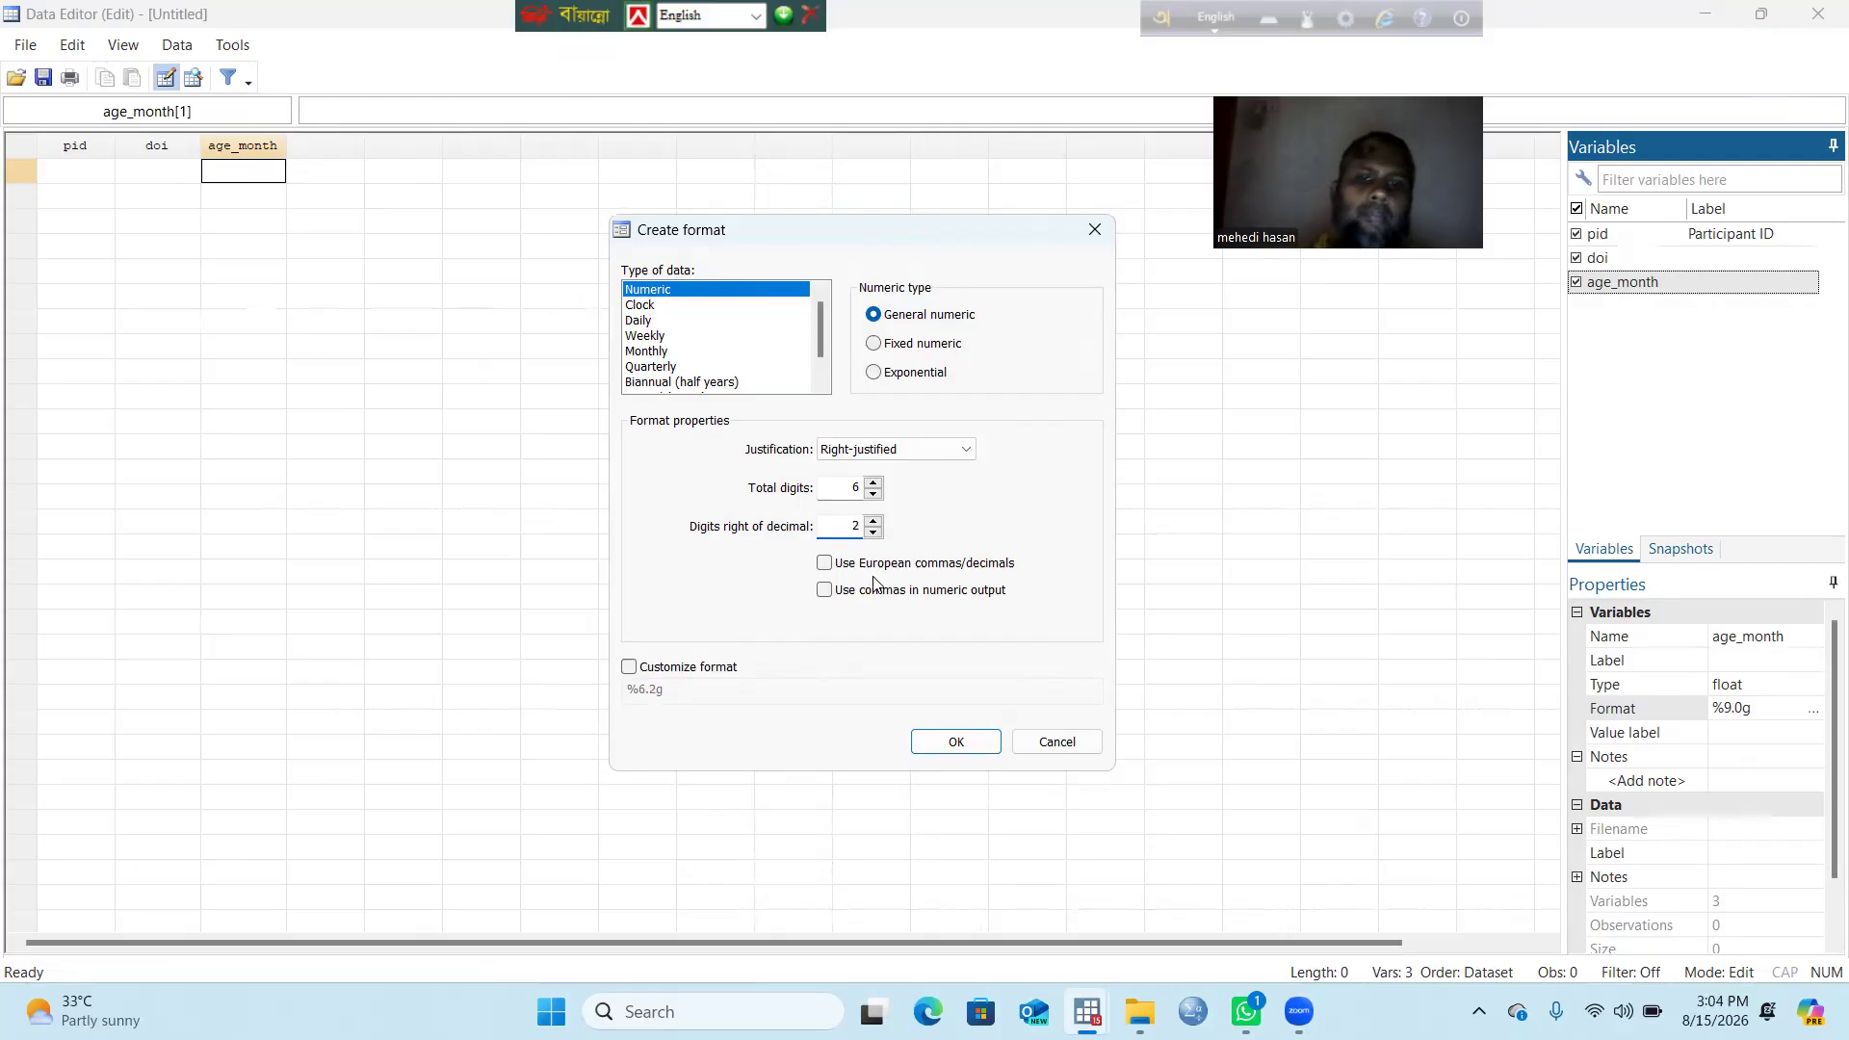
{"action": "left_click", "coordinate": [875, 344]}
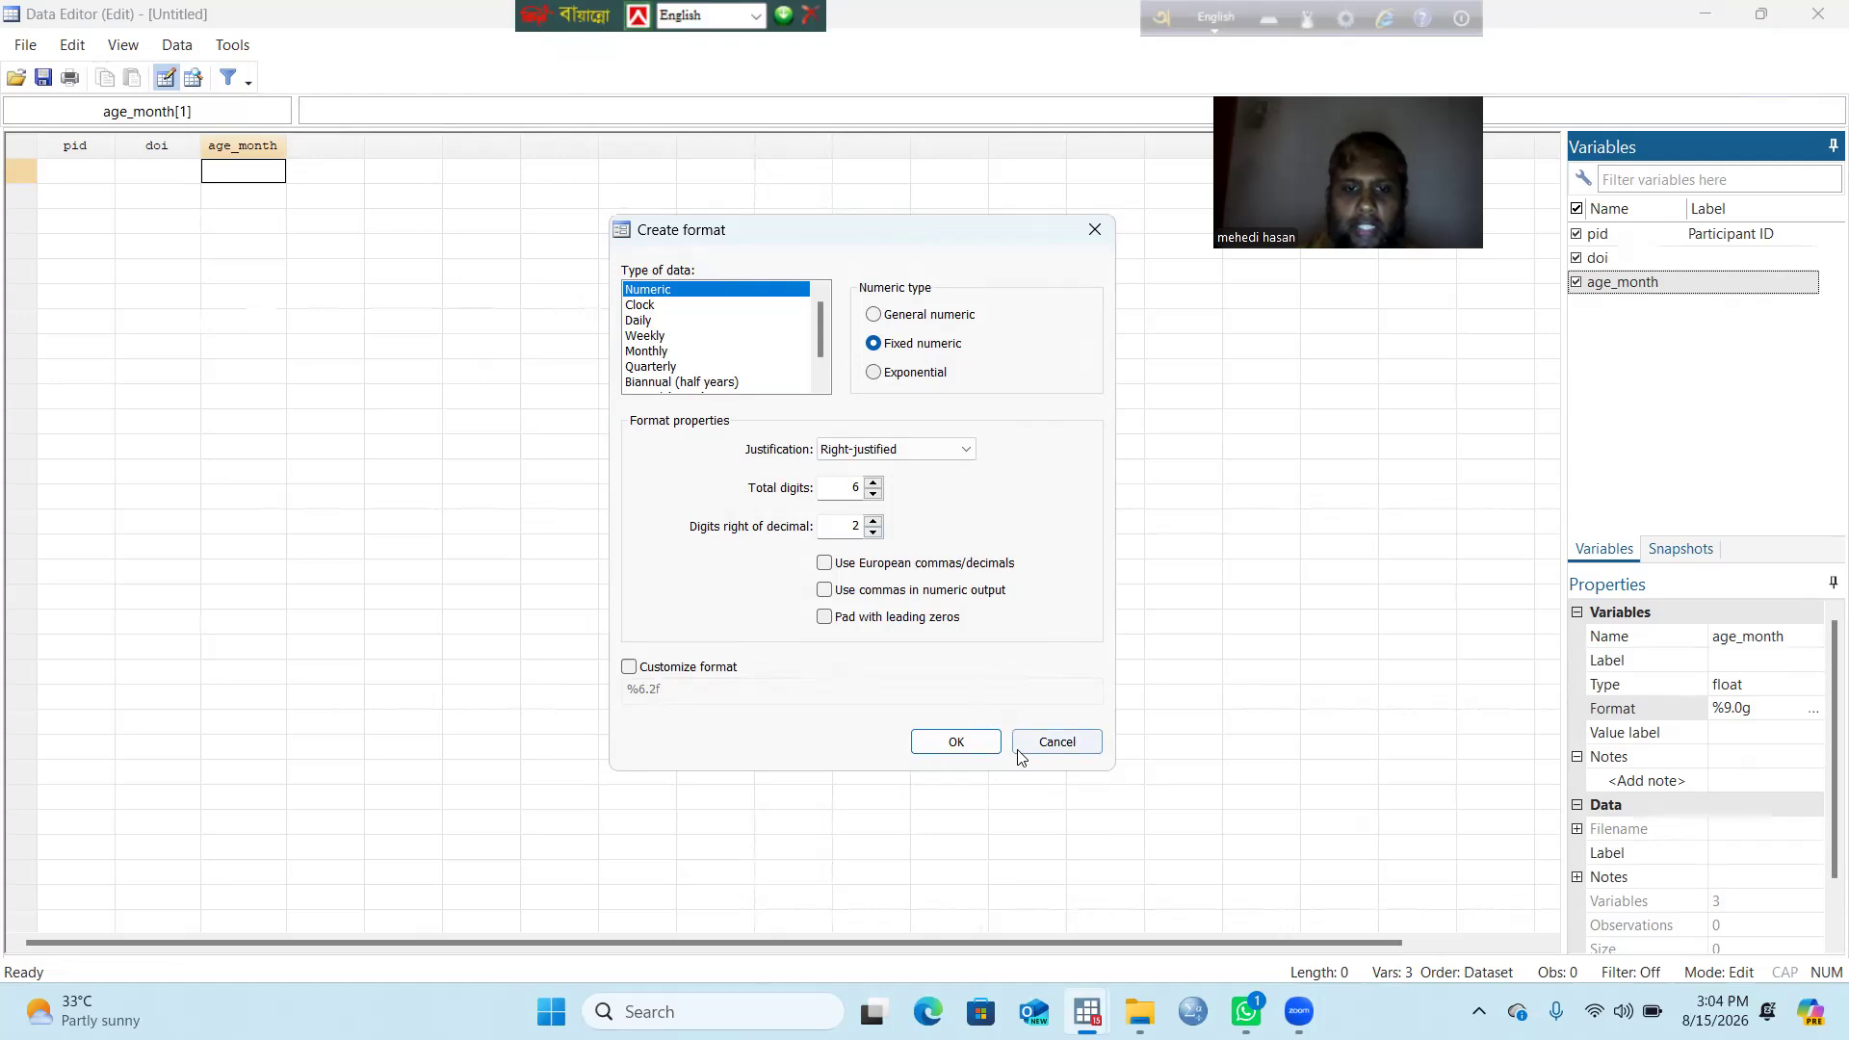
{"action": "left_click", "coordinate": [960, 746]}
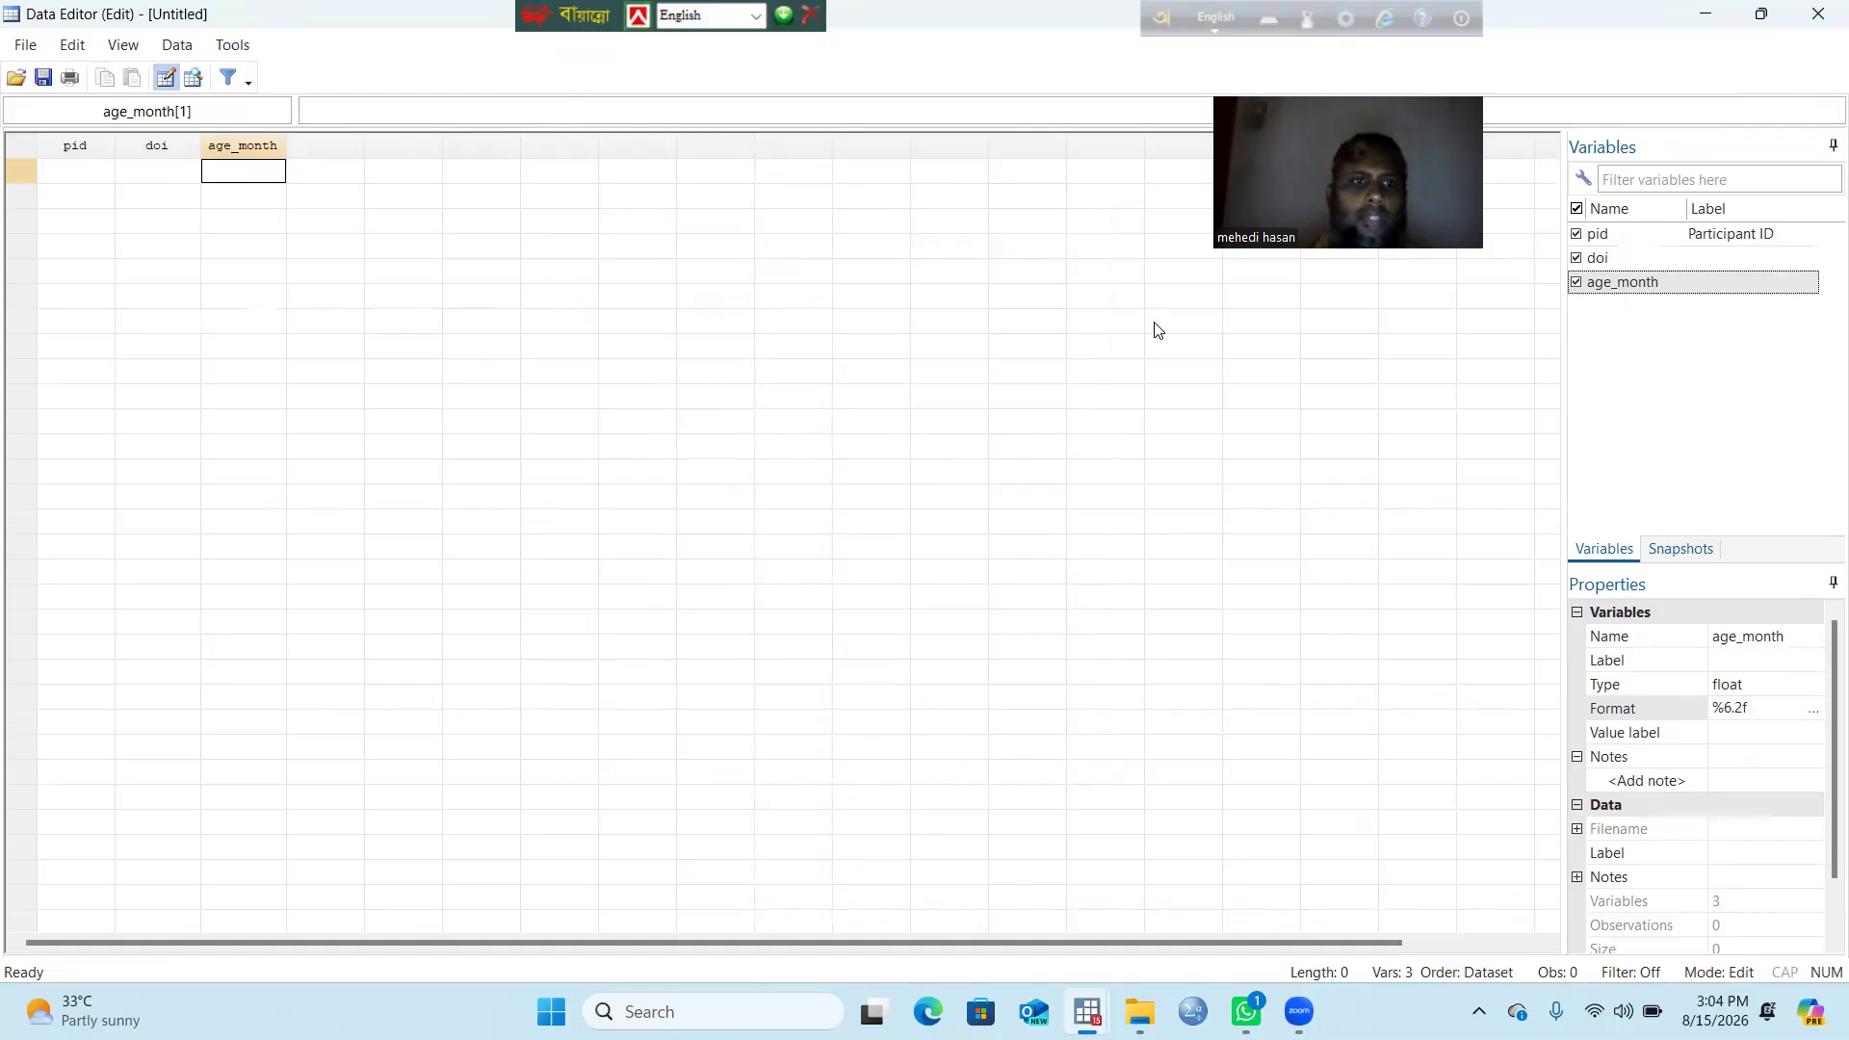
Step: Add a byte variable named sex after age_month
{"action": "left_click", "coordinate": [232, 49]}
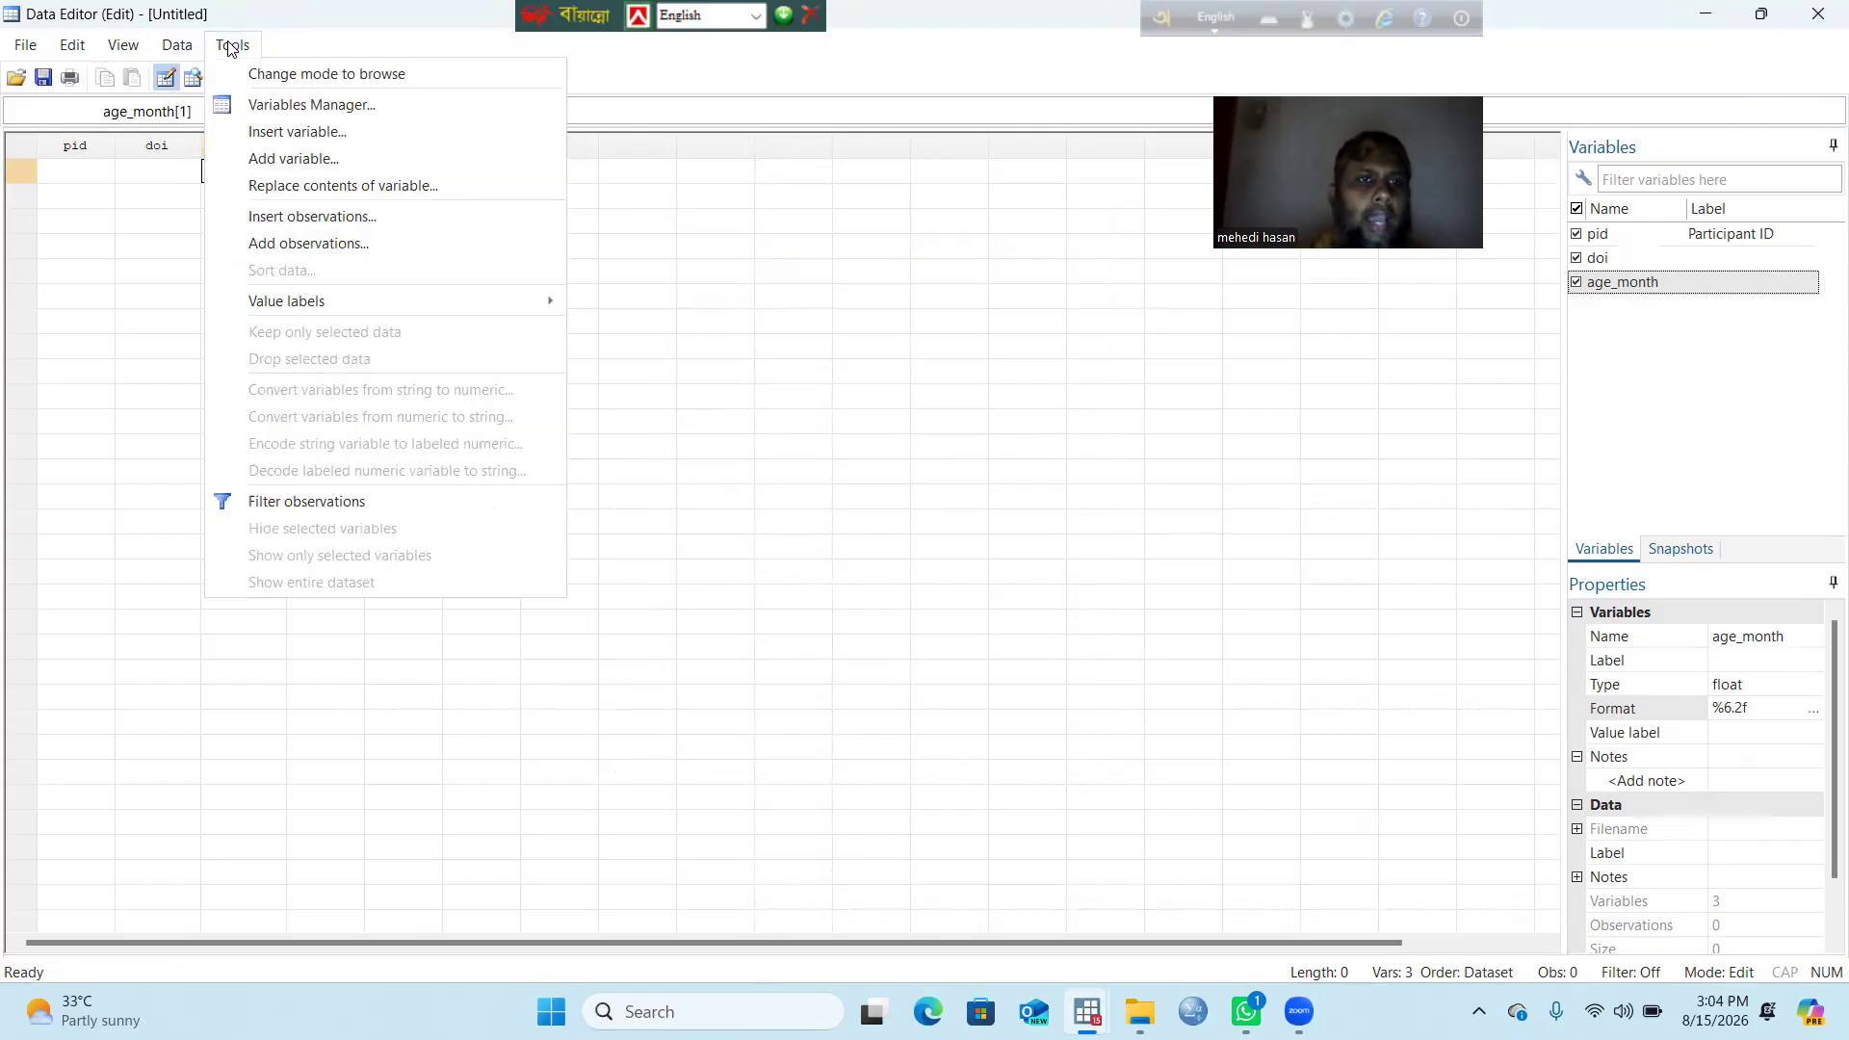
{"action": "left_click", "coordinate": [318, 166]}
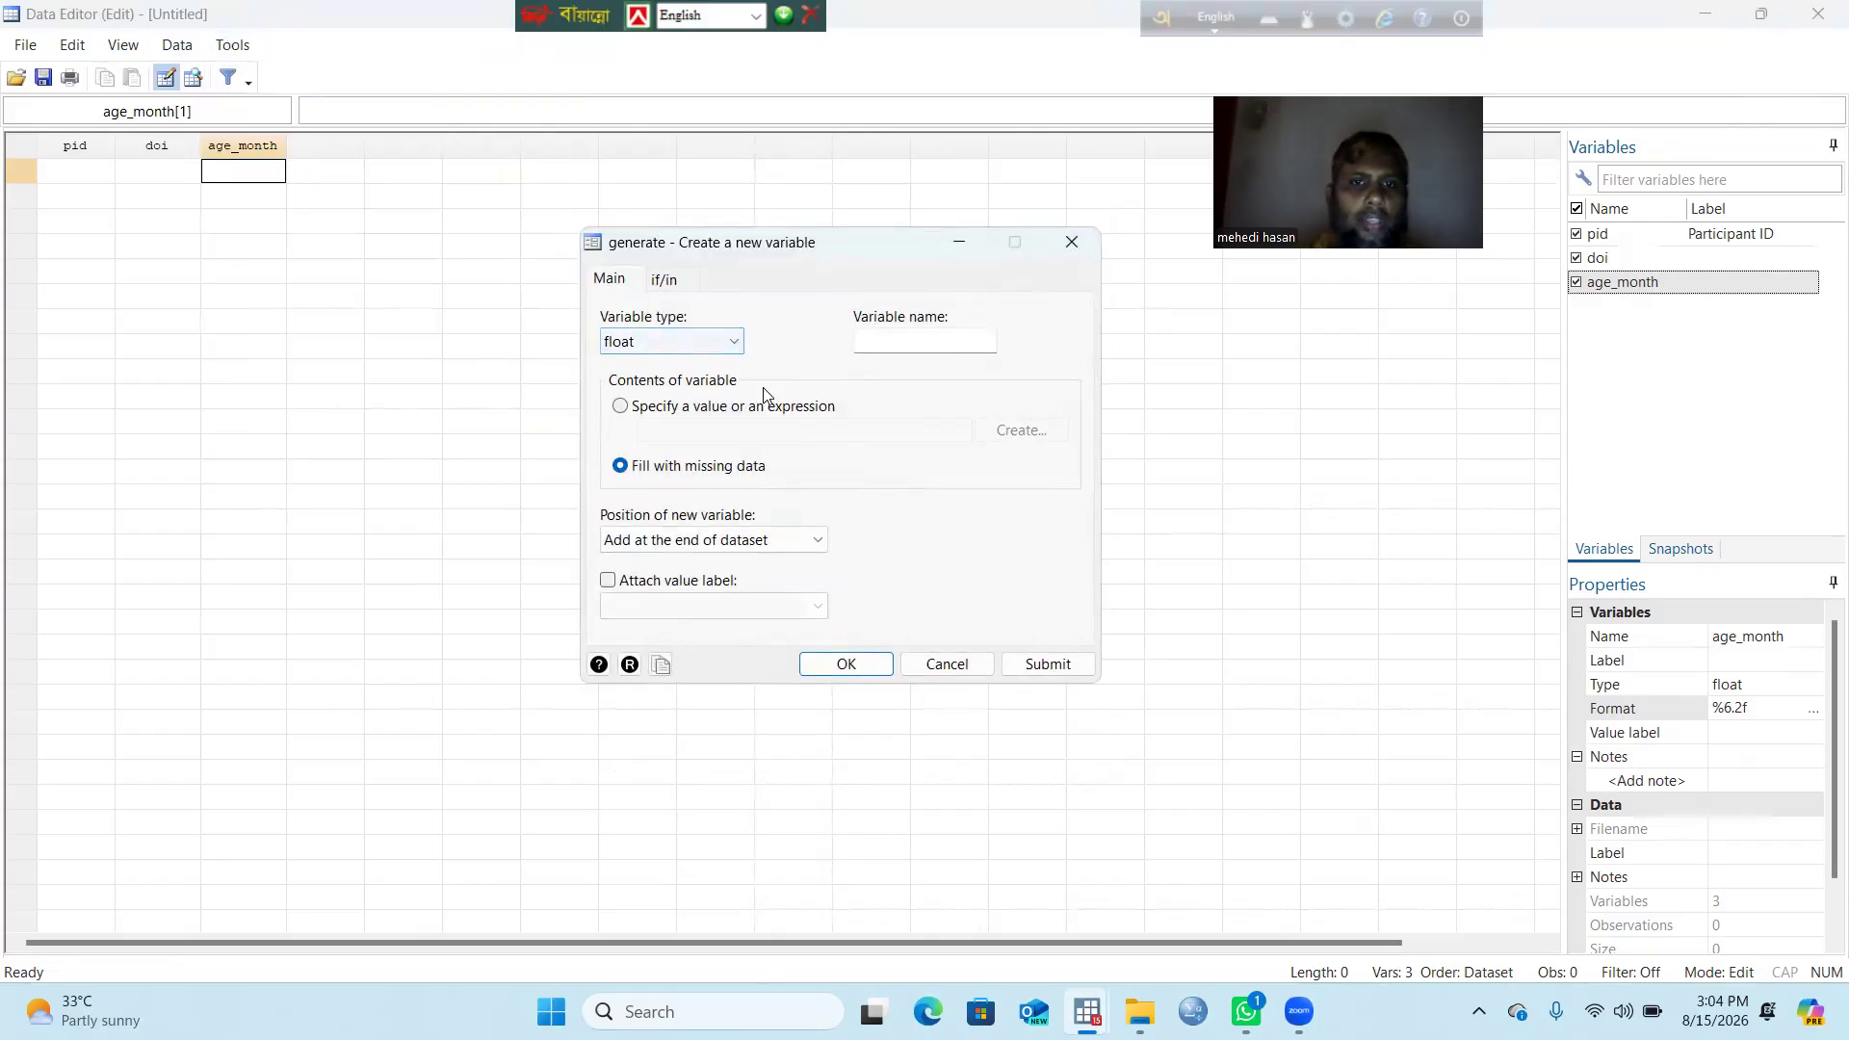
{"action": "left_click", "coordinate": [879, 339]}
{"action": "type", "text": "sex"}
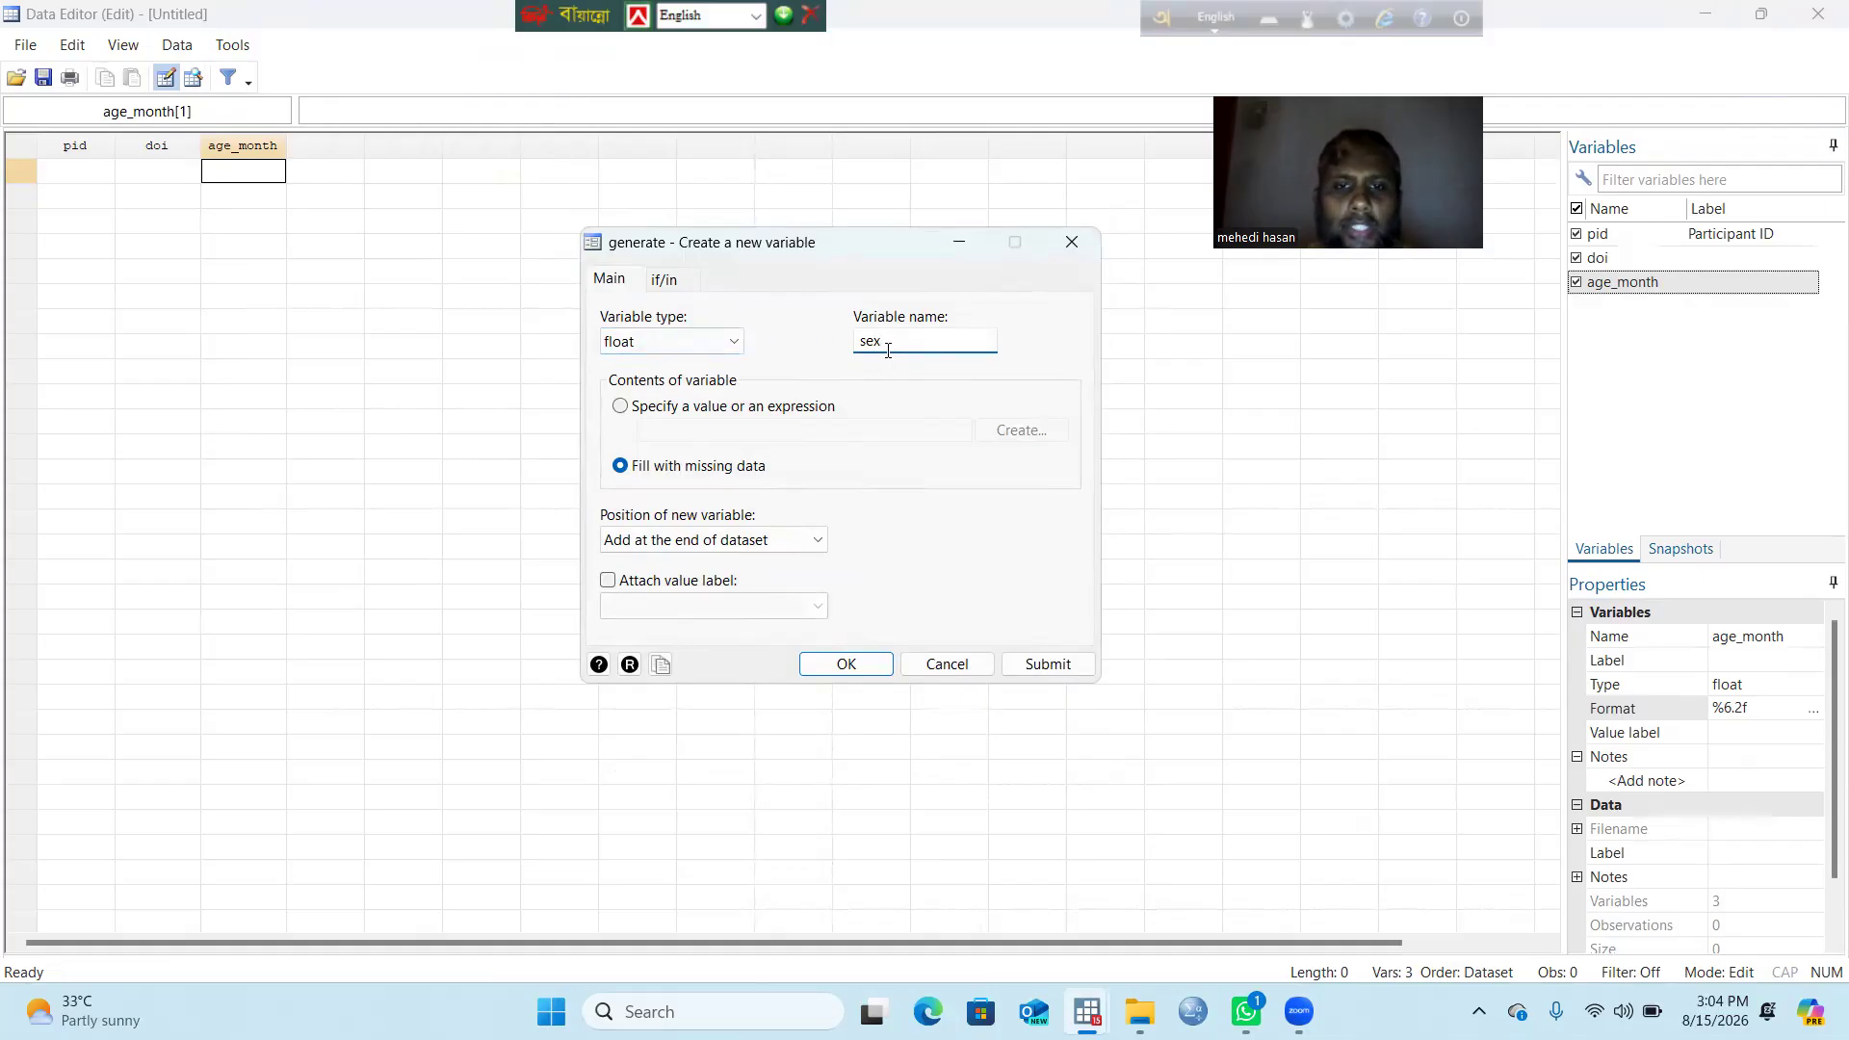
{"action": "left_click", "coordinate": [736, 343]}
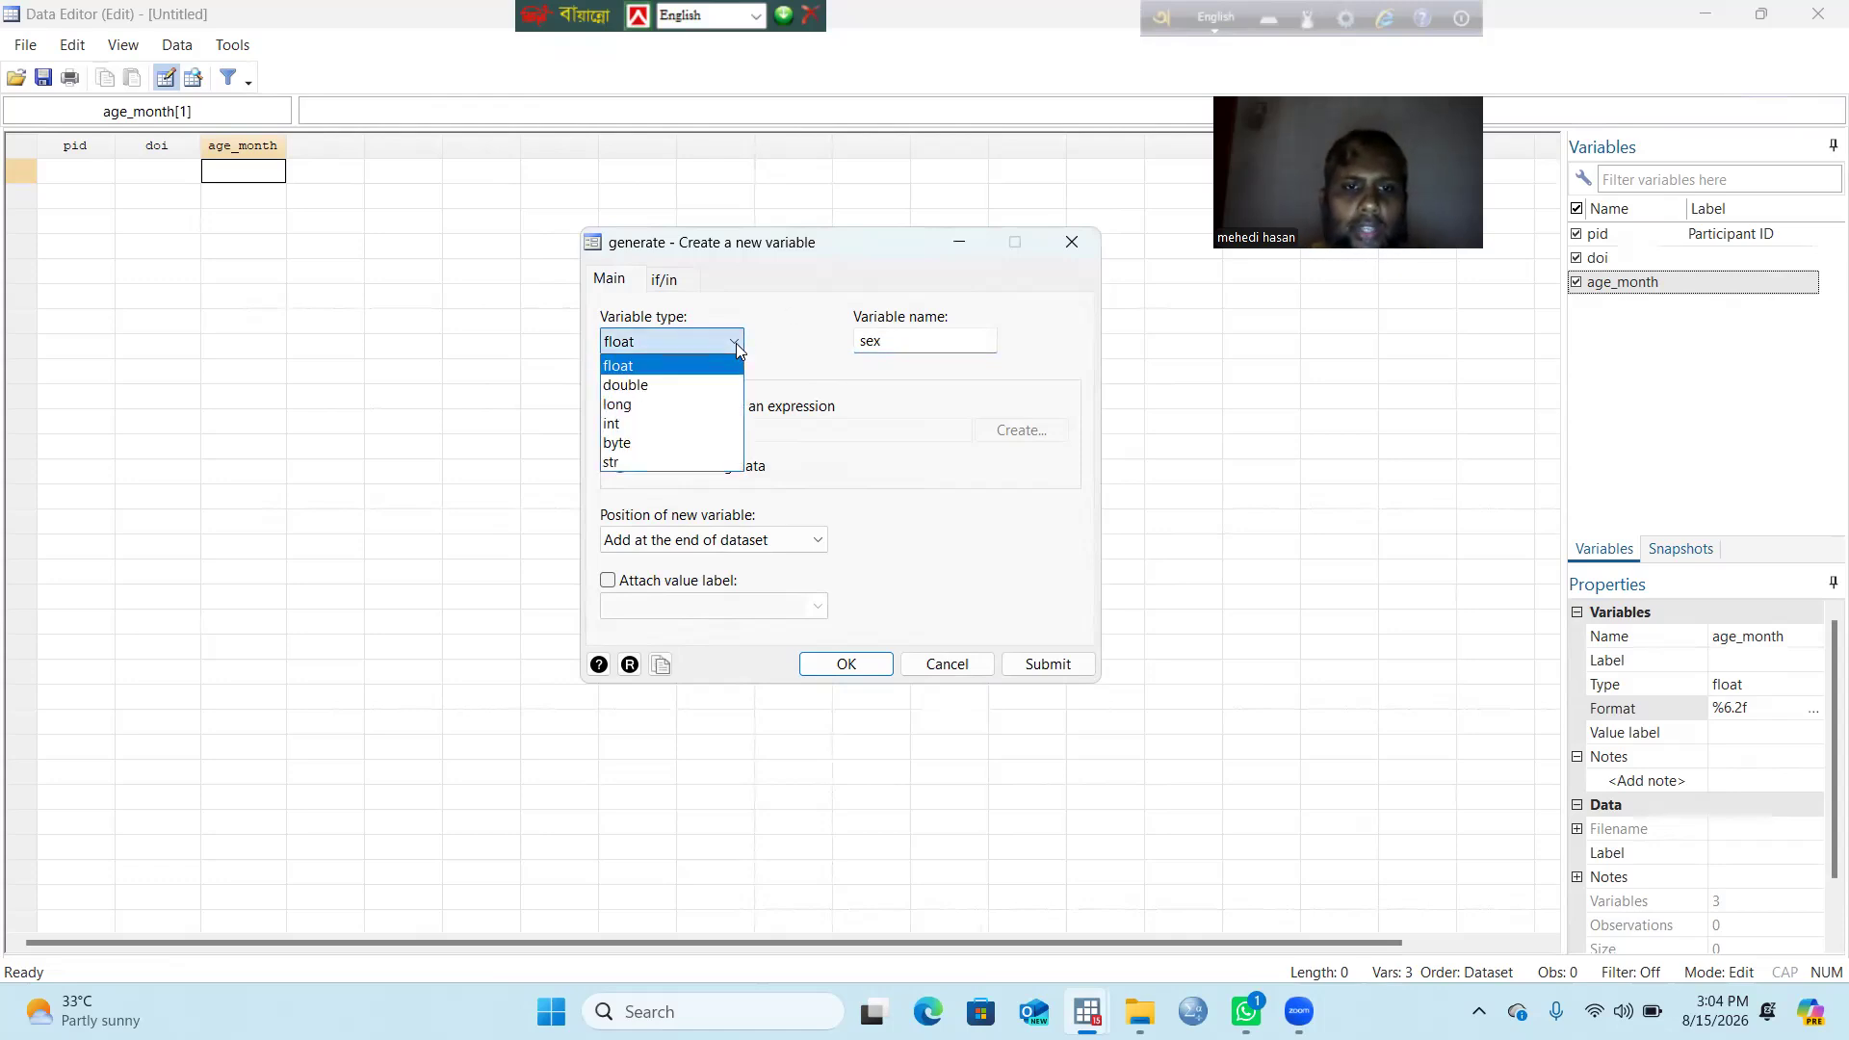
{"action": "left_click", "coordinate": [655, 445]}
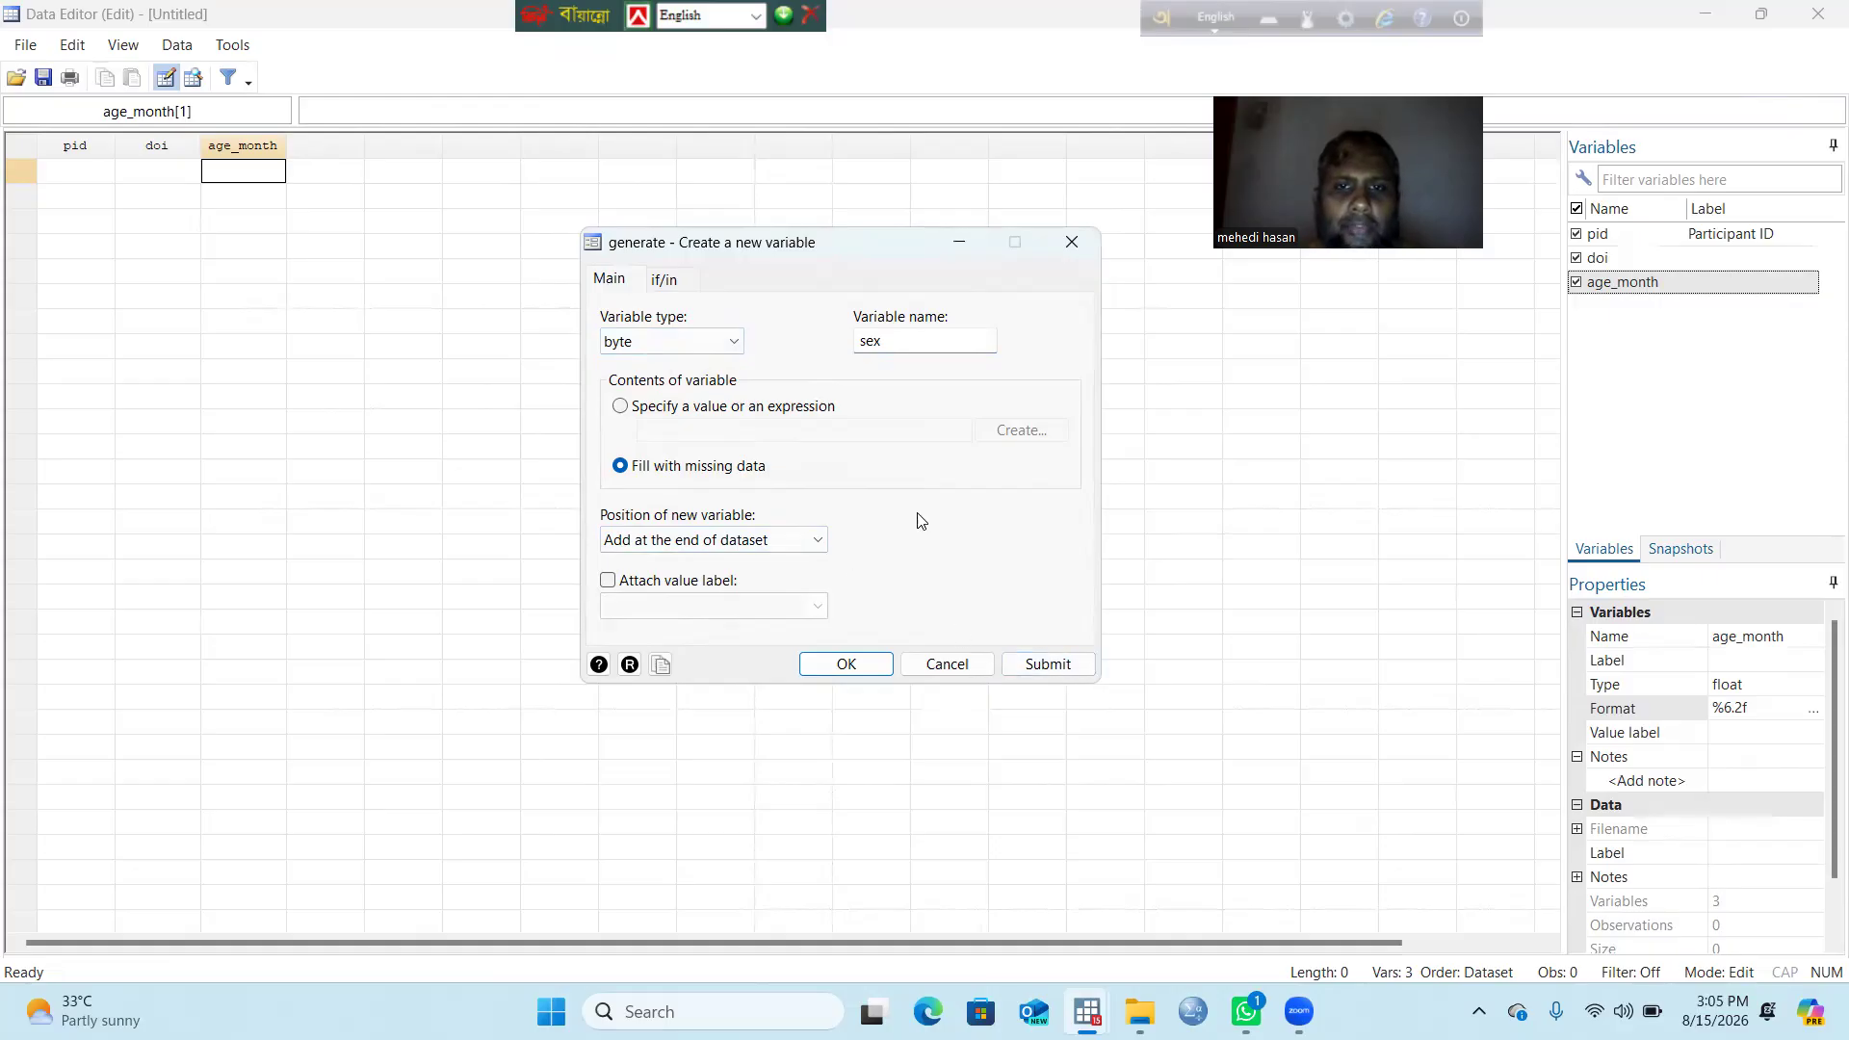
{"action": "left_click", "coordinate": [834, 664]}
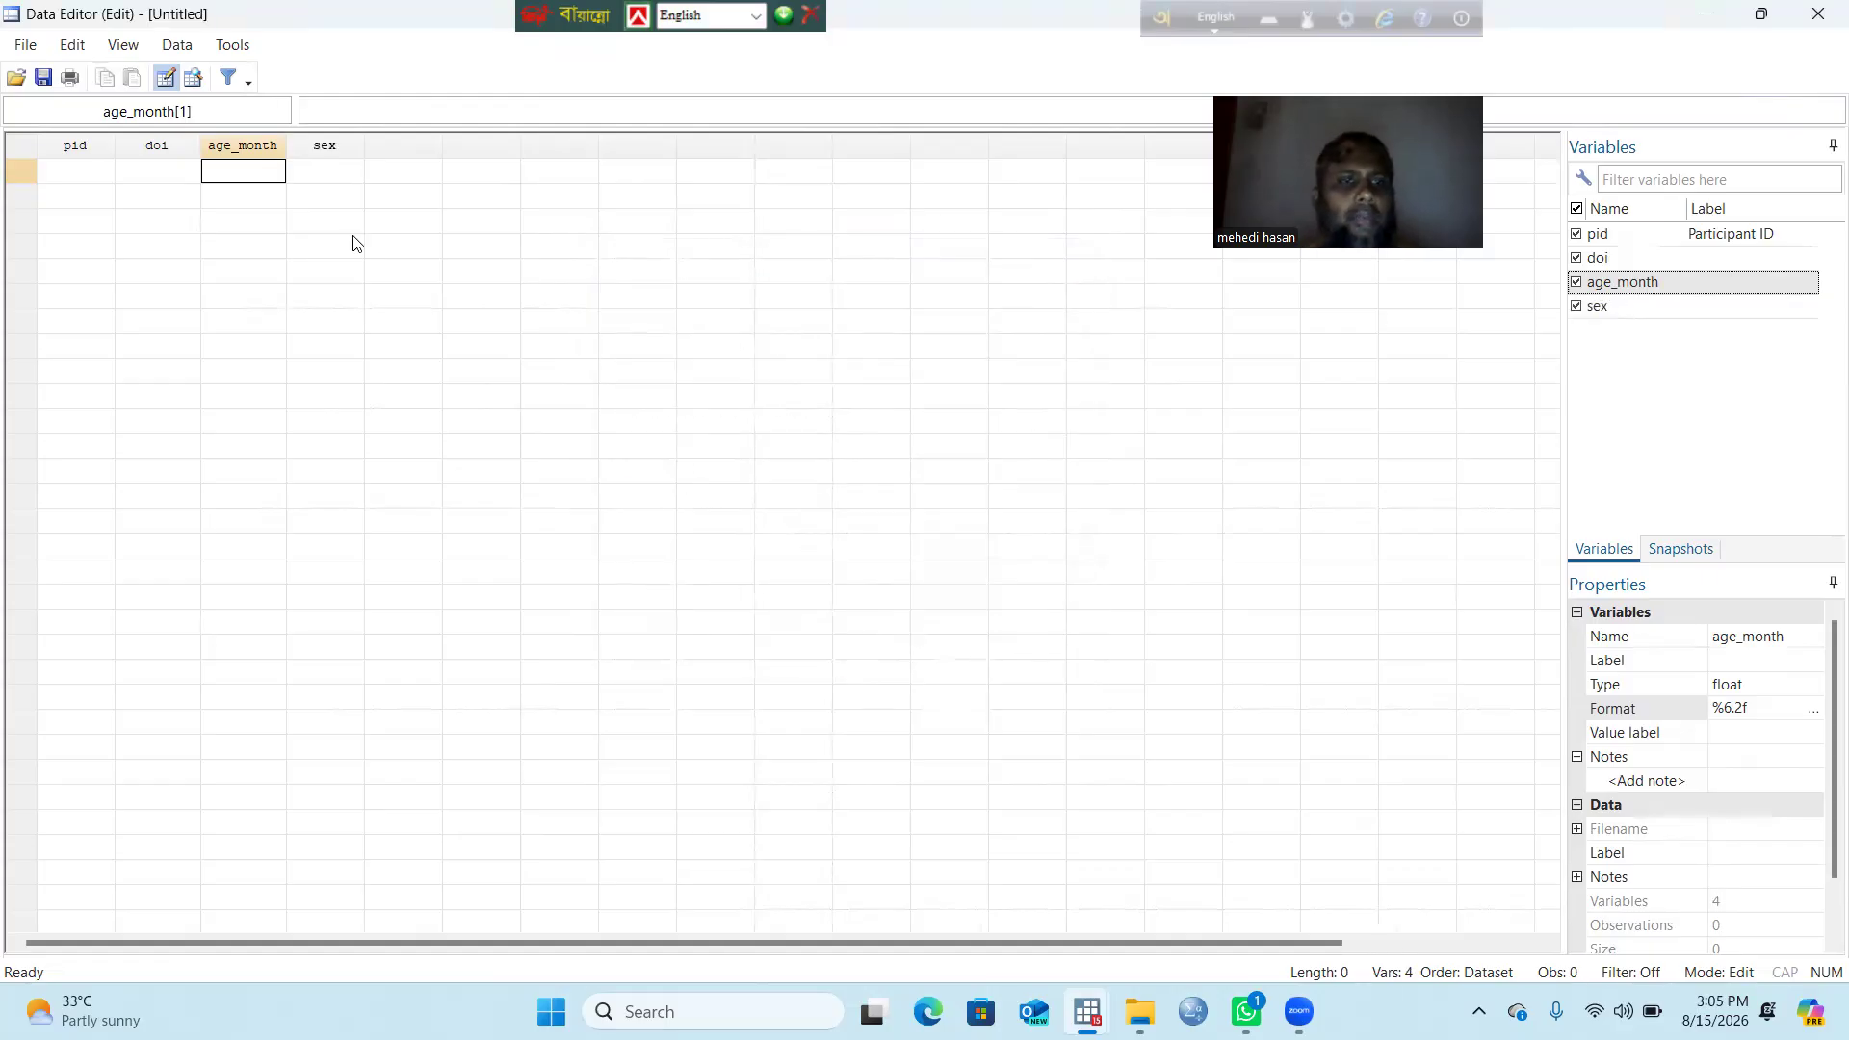
Step: Start a new value label in the value-label manager and name it sexlb
{"action": "left_click", "coordinate": [232, 46]}
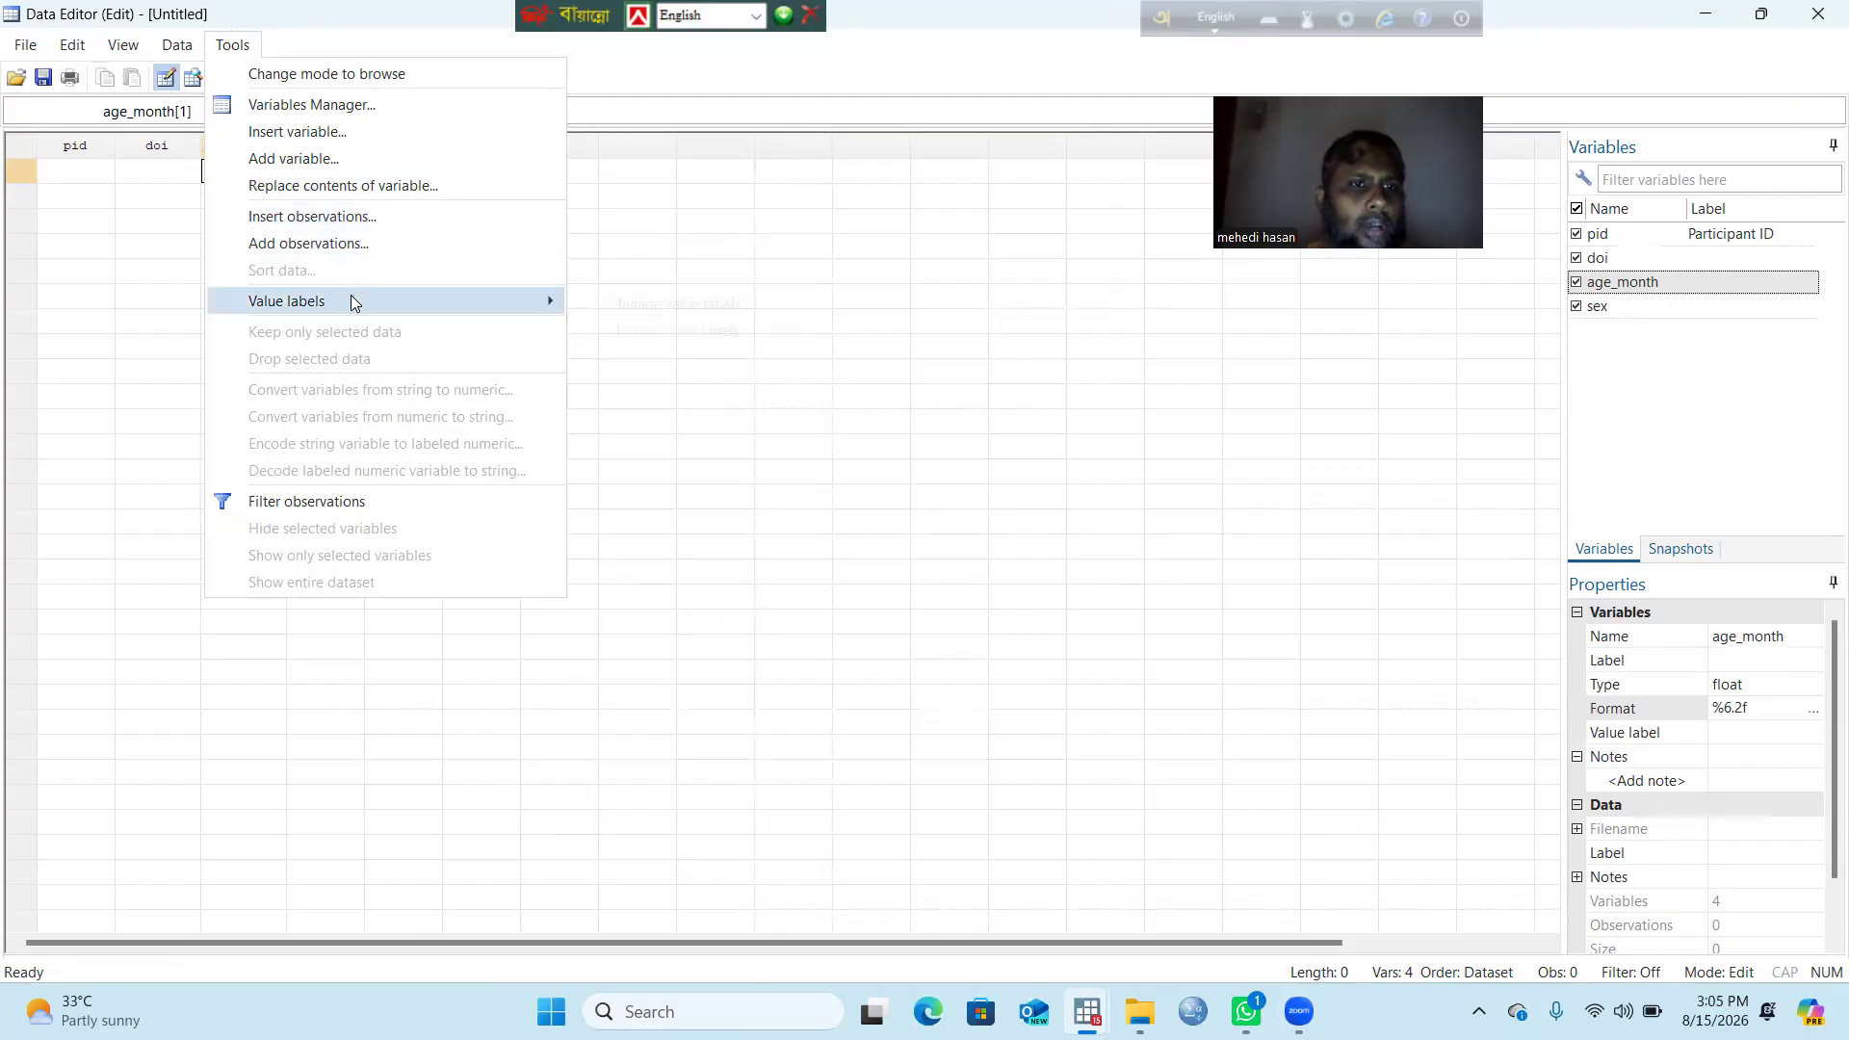
{"action": "mouse_move", "coordinate": [351, 300]}
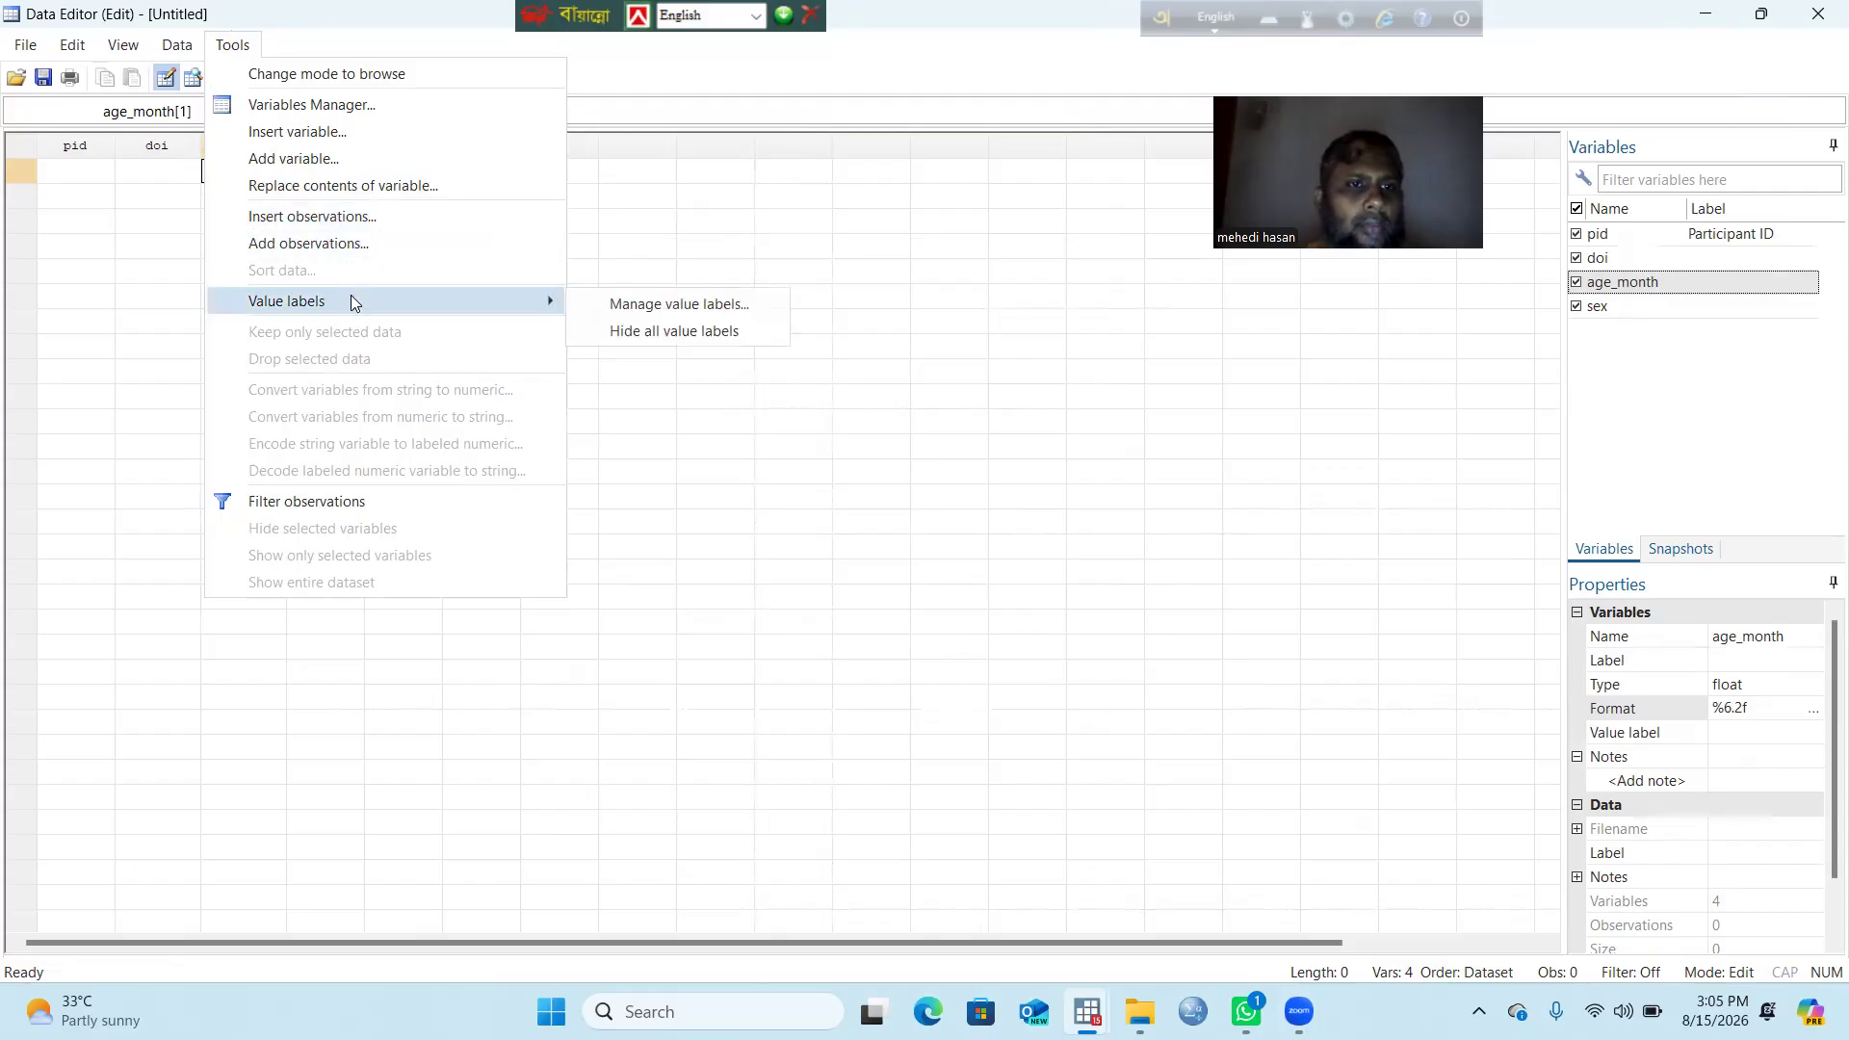
{"action": "left_click", "coordinate": [695, 304]}
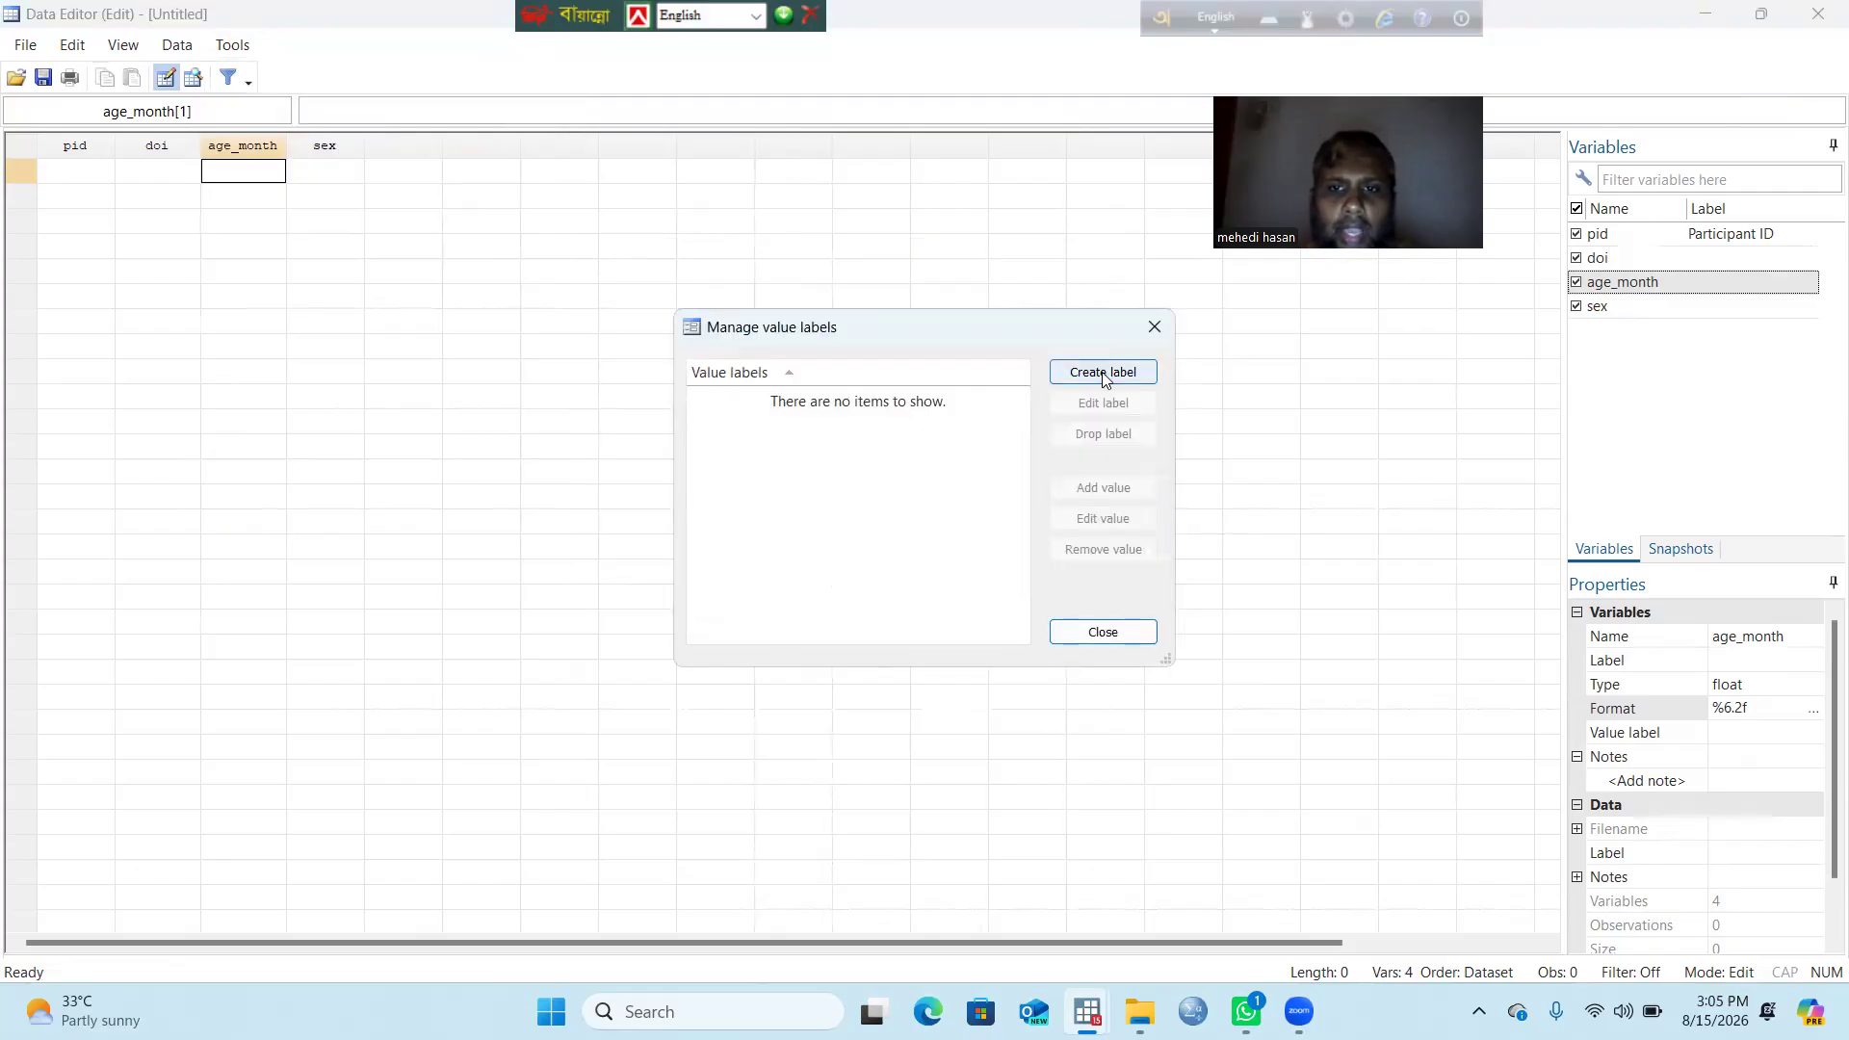
{"action": "left_click", "coordinate": [1104, 374]}
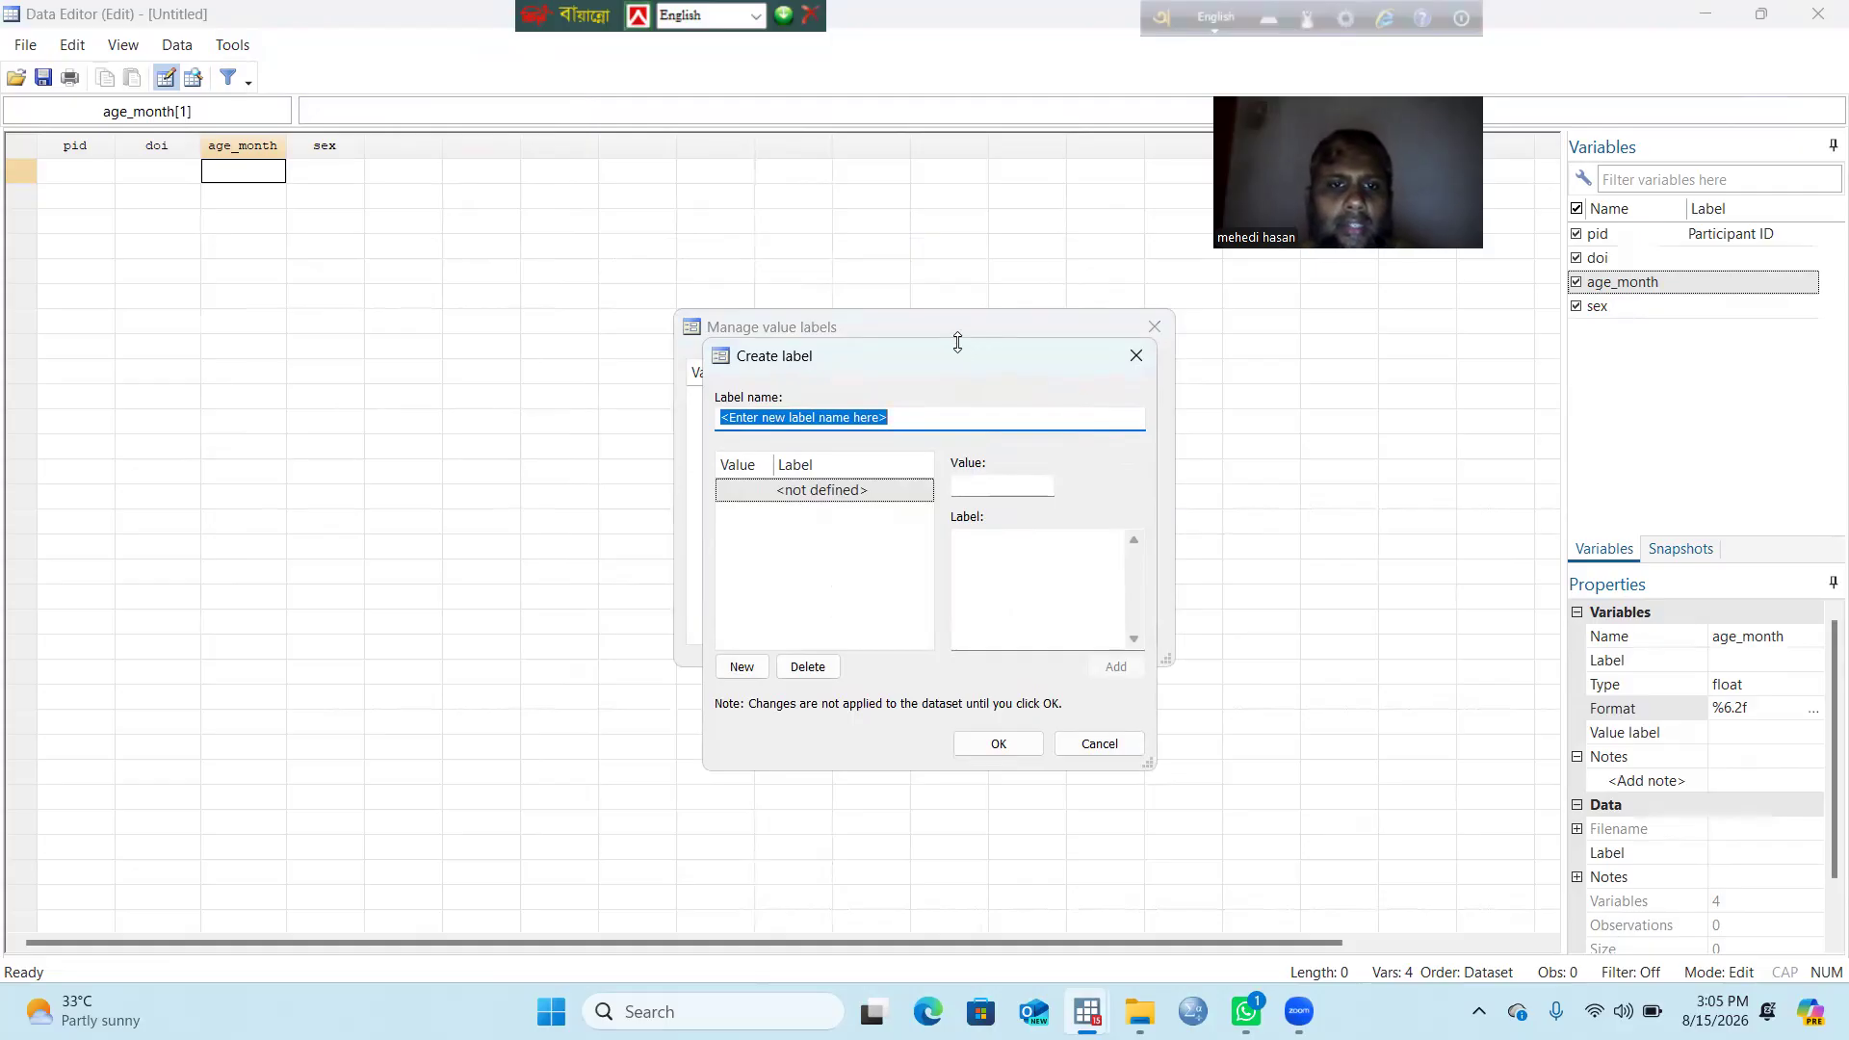
{"action": "left_click_drag", "start_coordinate": [957, 342], "coordinate": [958, 350]}
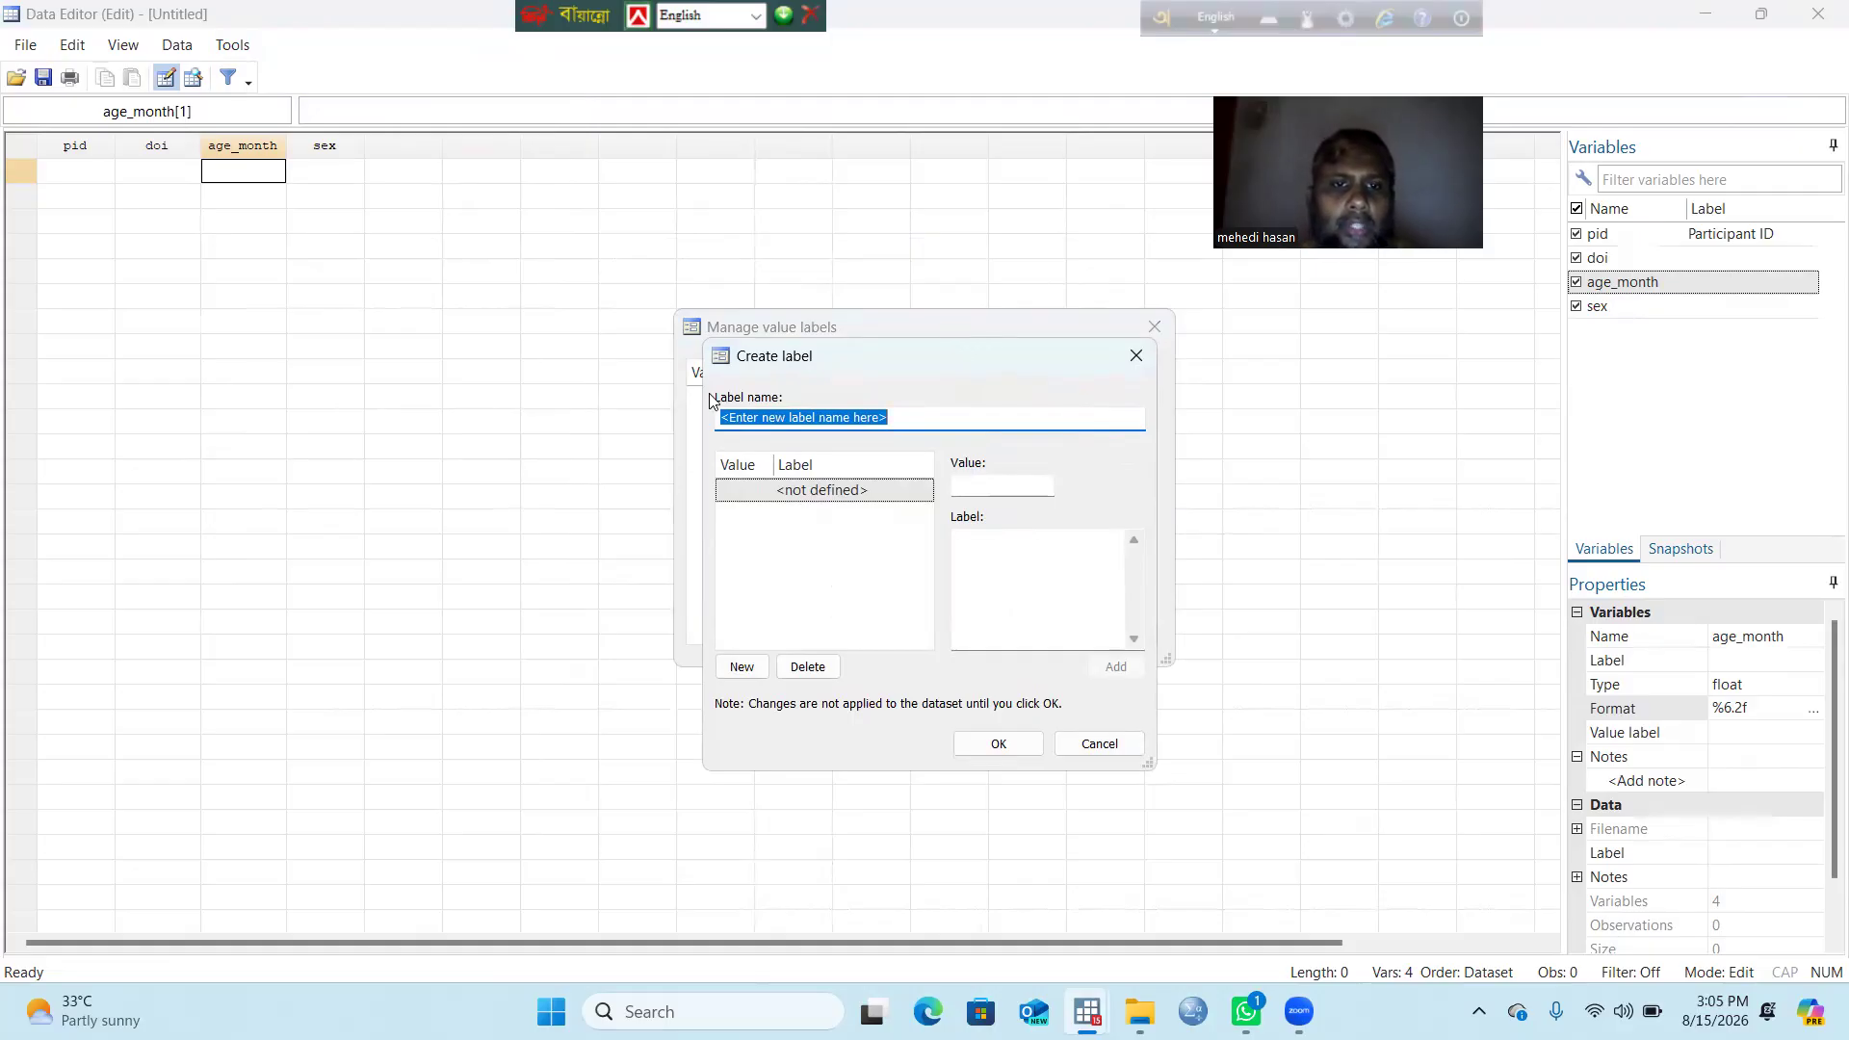
{"action": "left_click", "coordinate": [927, 424]}
{"action": "left_click_drag", "start_coordinate": [926, 423], "coordinate": [583, 425]}
{"action": "type", "text": "s"}
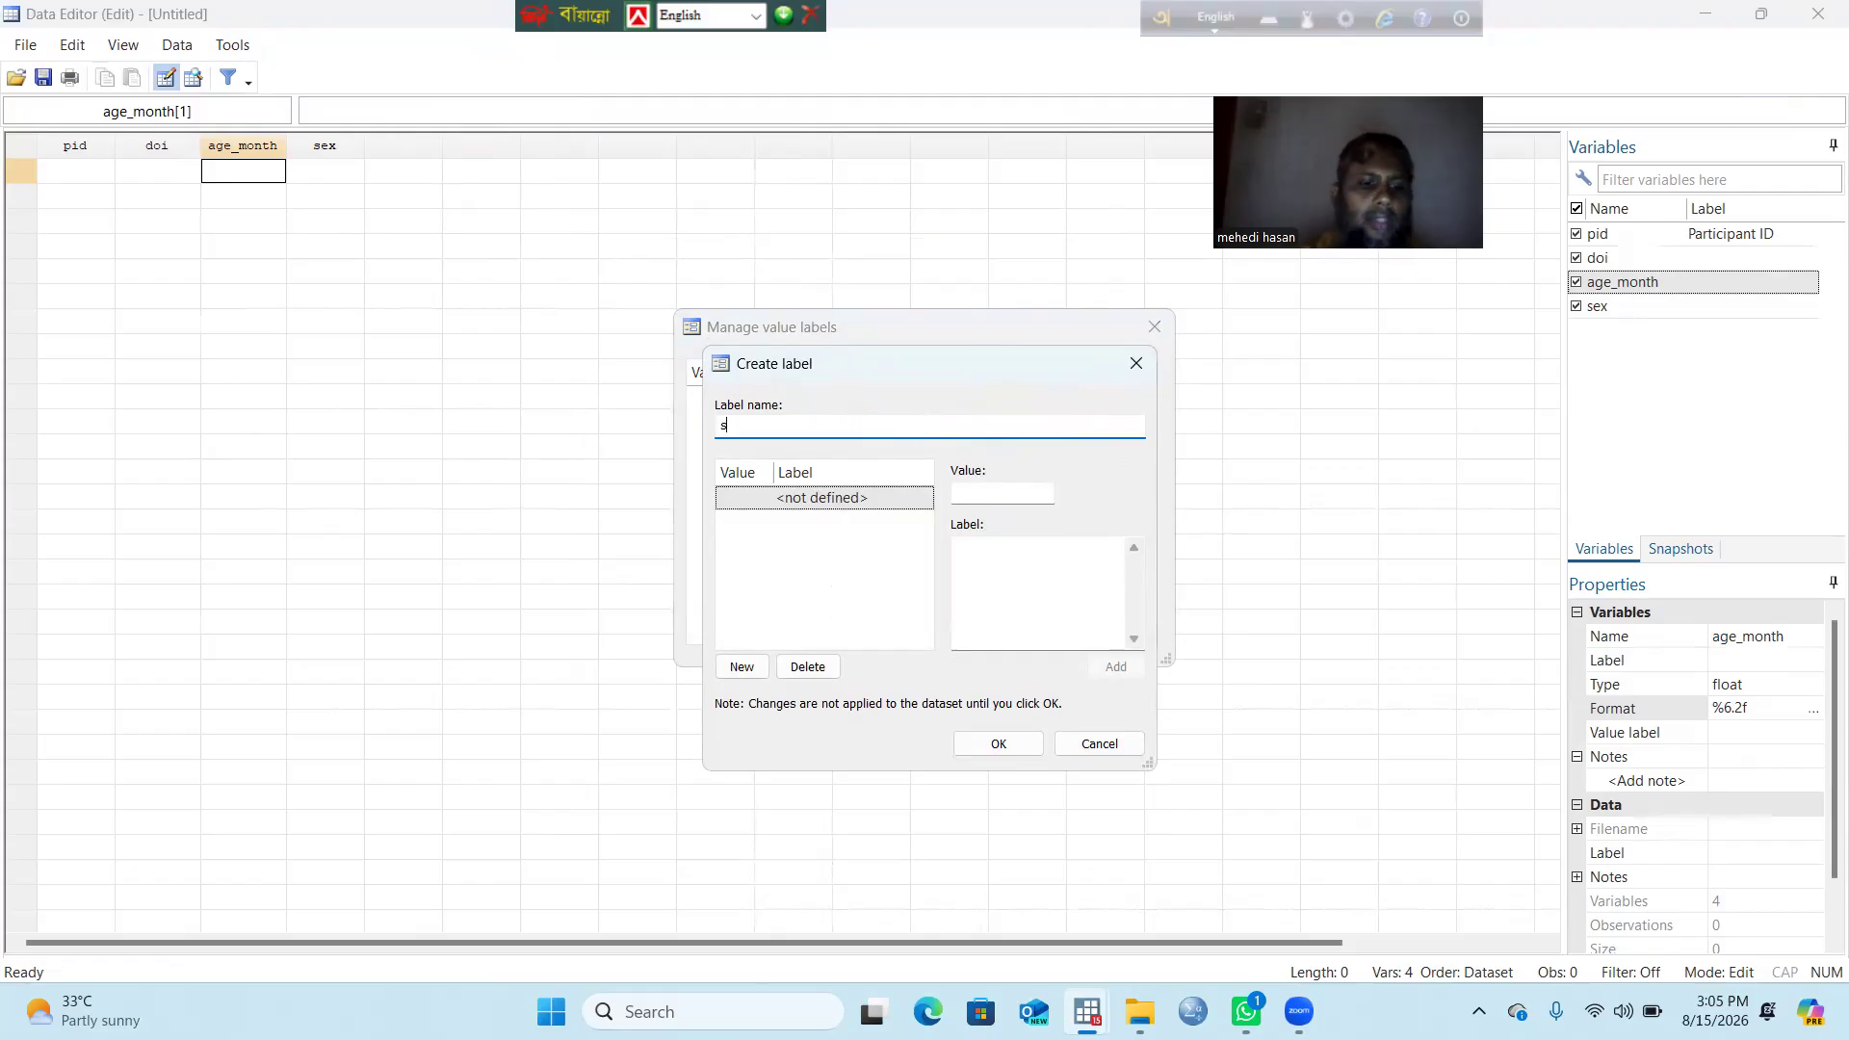
{"action": "type", "text": "exlb"}
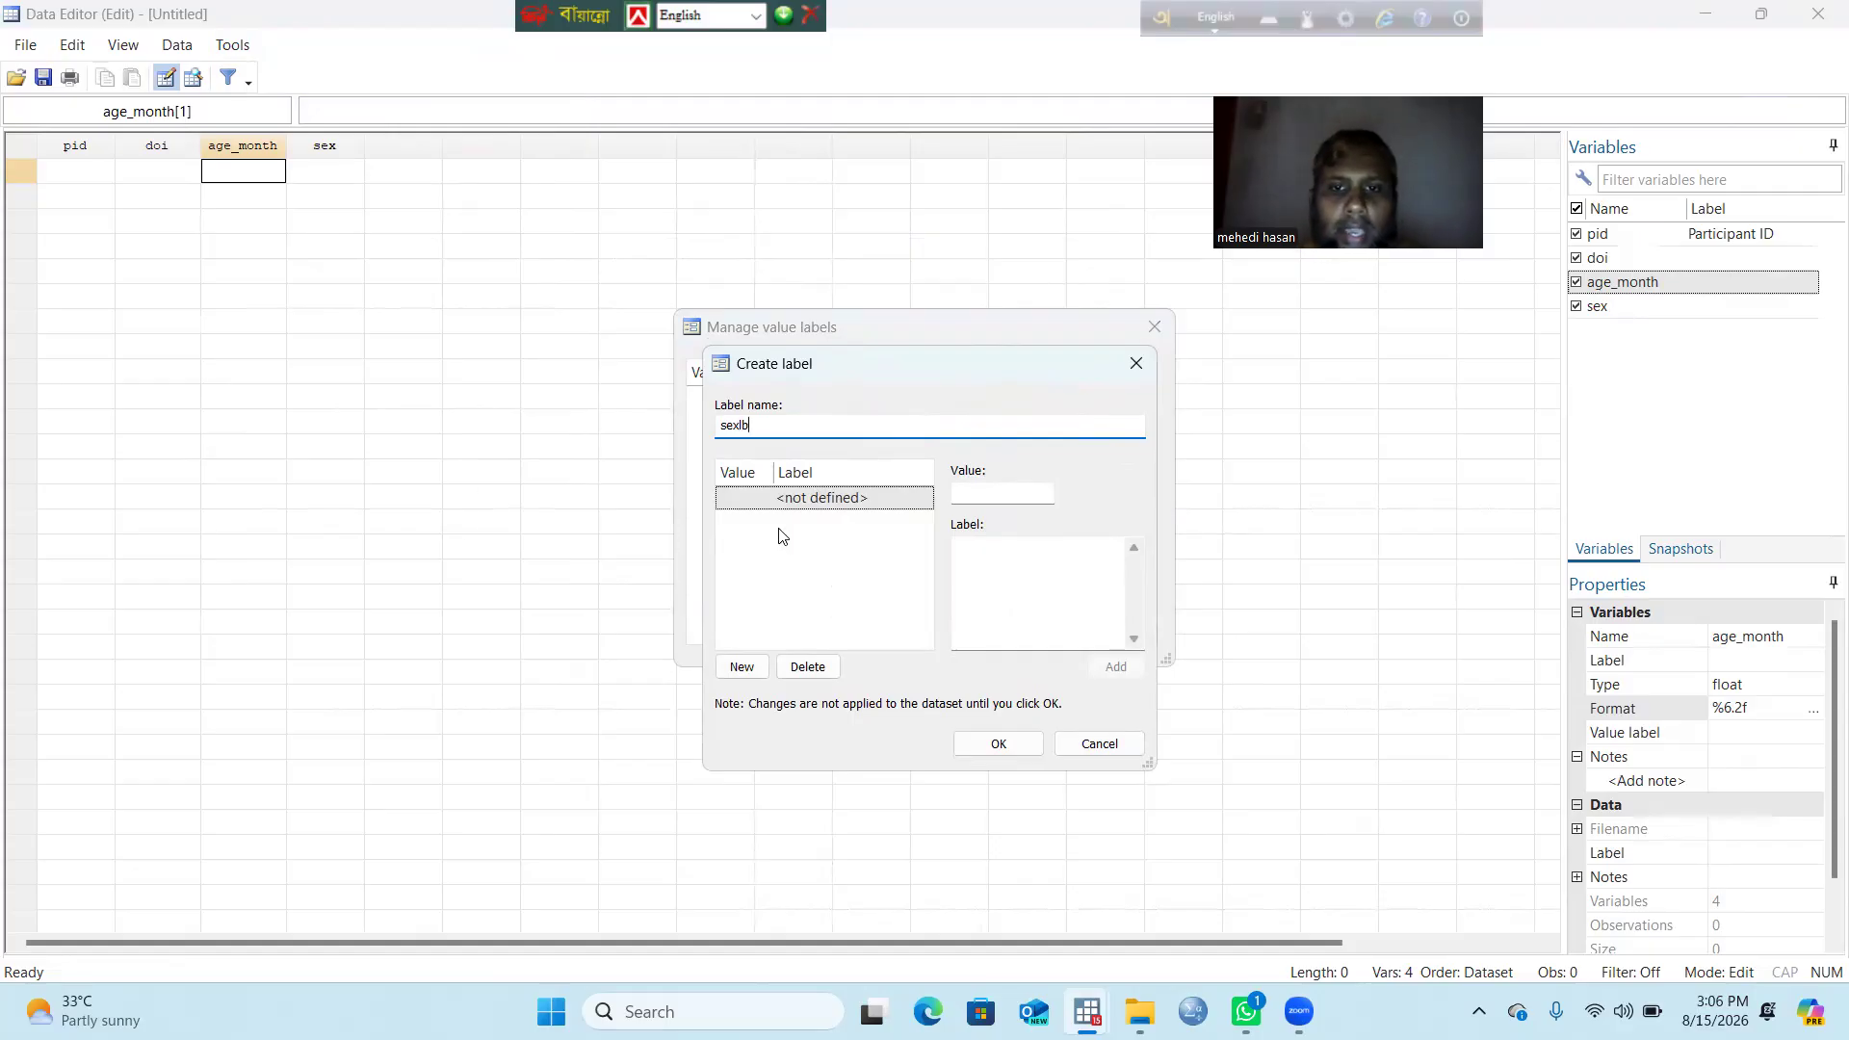
Step: Add 1 = male and 2 = female to sexlb, save it and close the manager
{"action": "left_click", "coordinate": [1000, 491]}
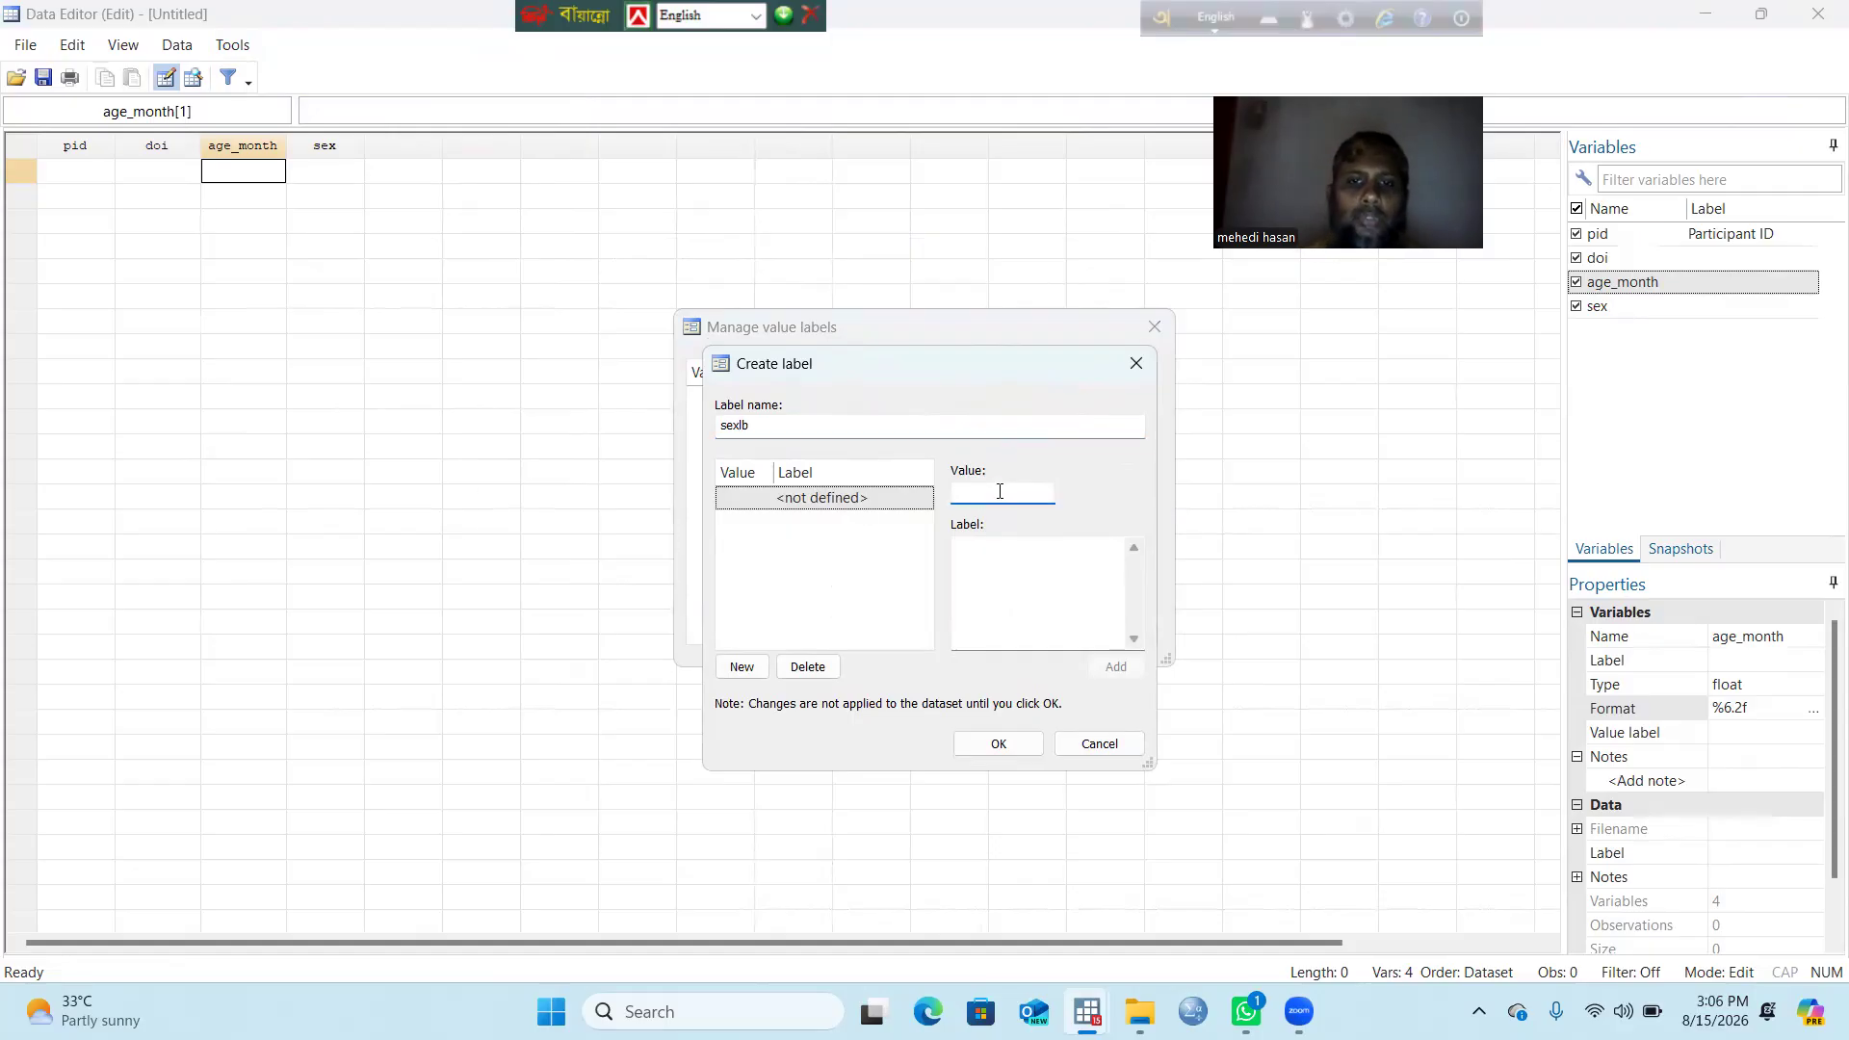
{"action": "type", "text": "1"}
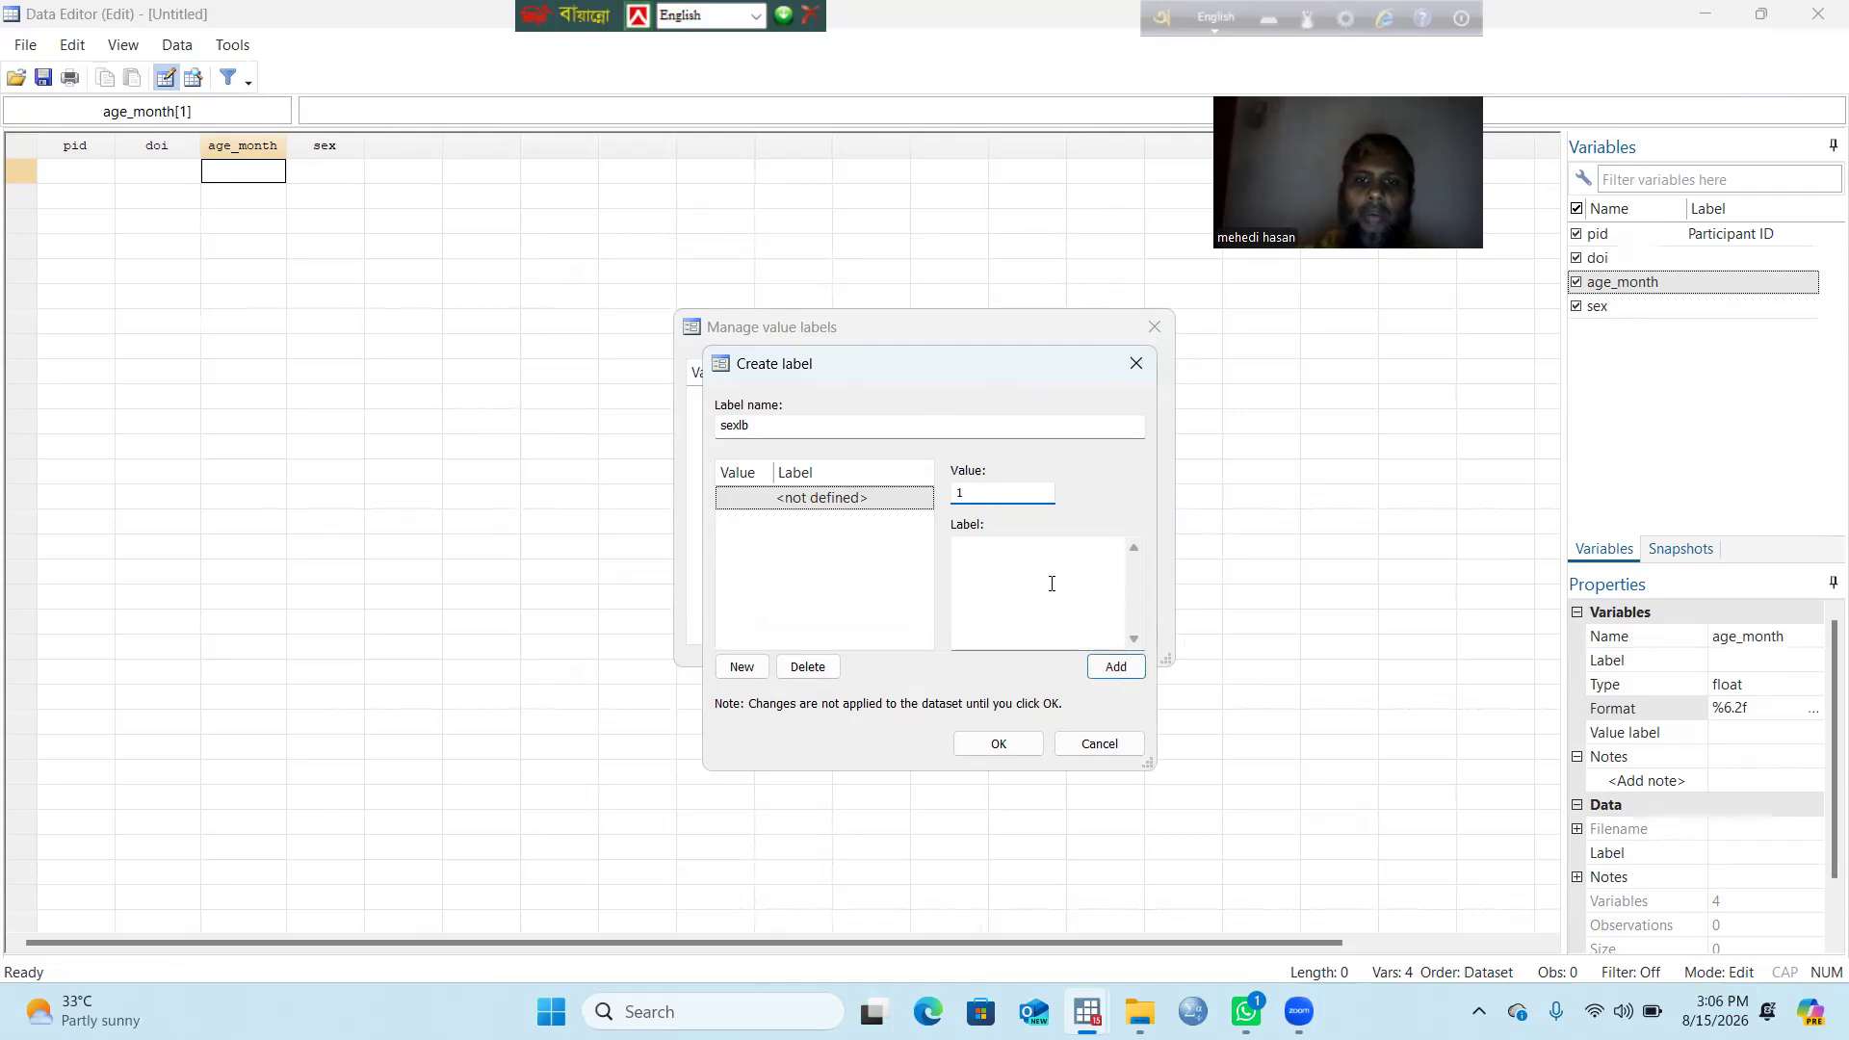
{"action": "left_click", "coordinate": [1015, 578]}
{"action": "type", "text": "male"}
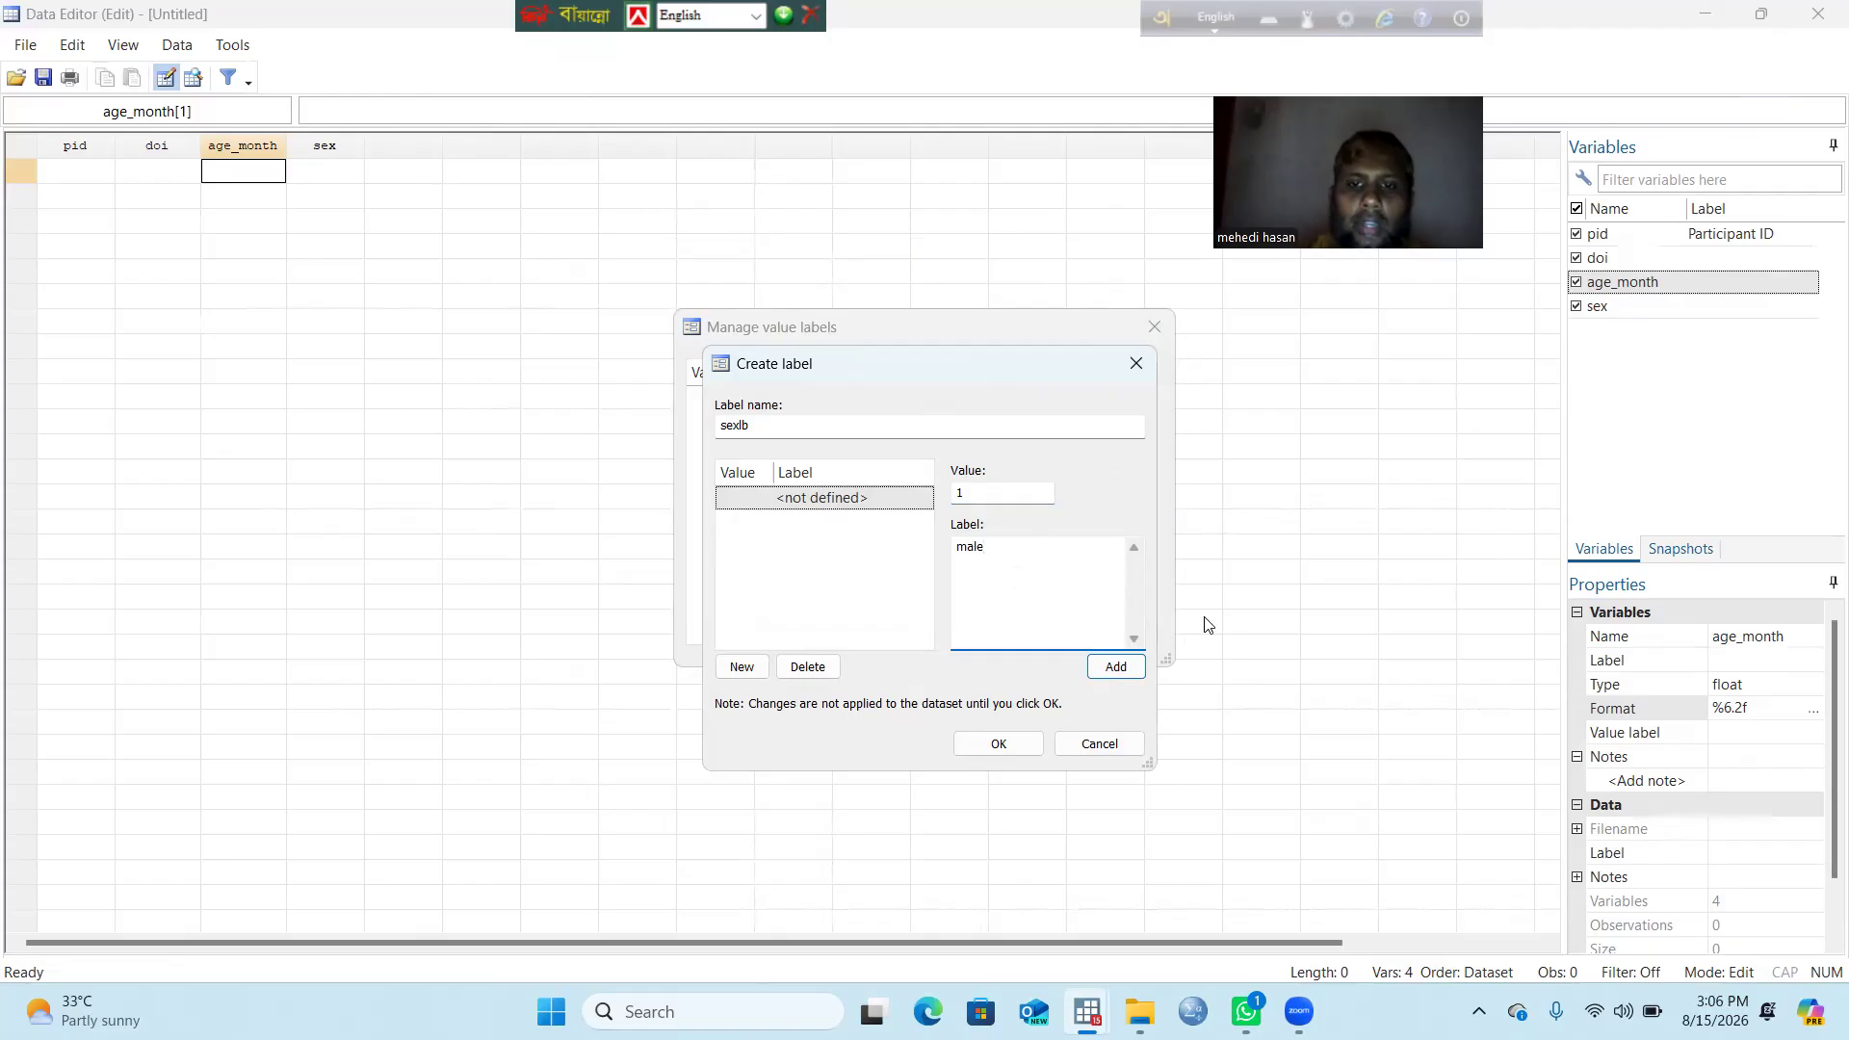
{"action": "left_click", "coordinate": [1102, 668]}
{"action": "type", "text": "2"}
{"action": "left_click", "coordinate": [1010, 564]}
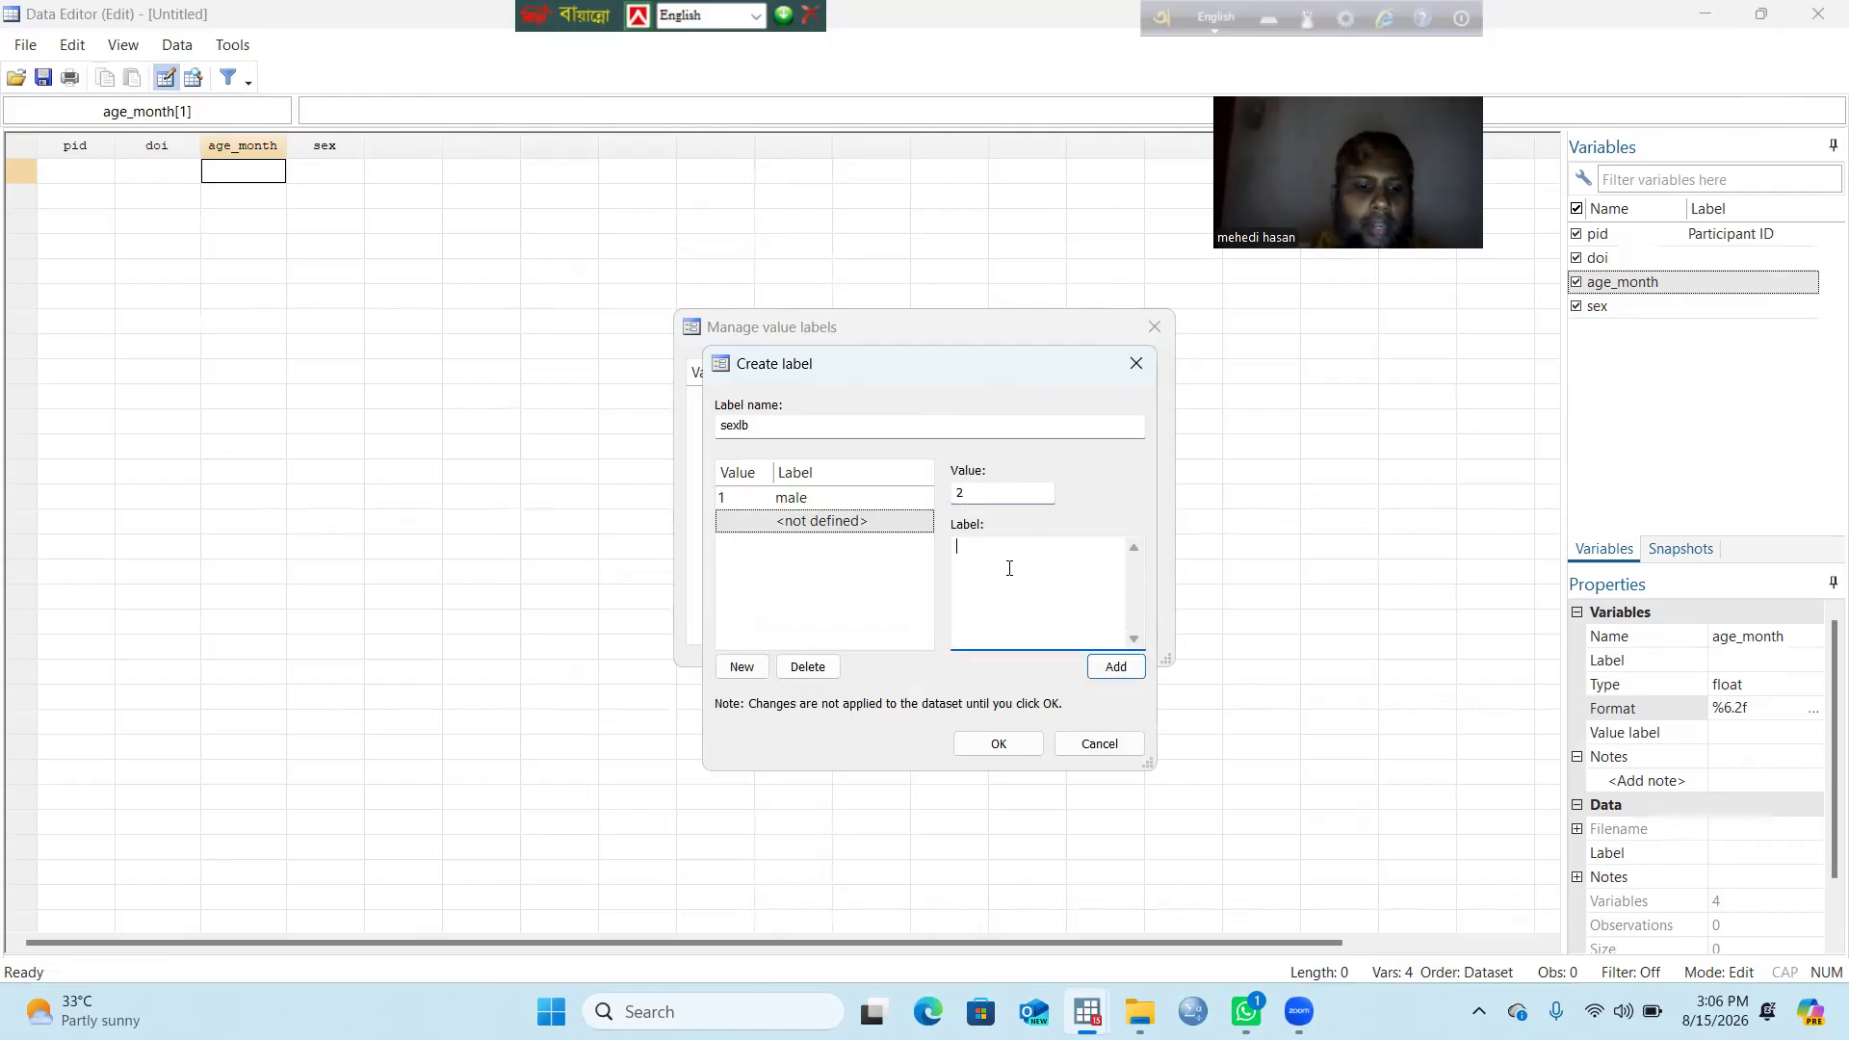
{"action": "type", "text": "female"}
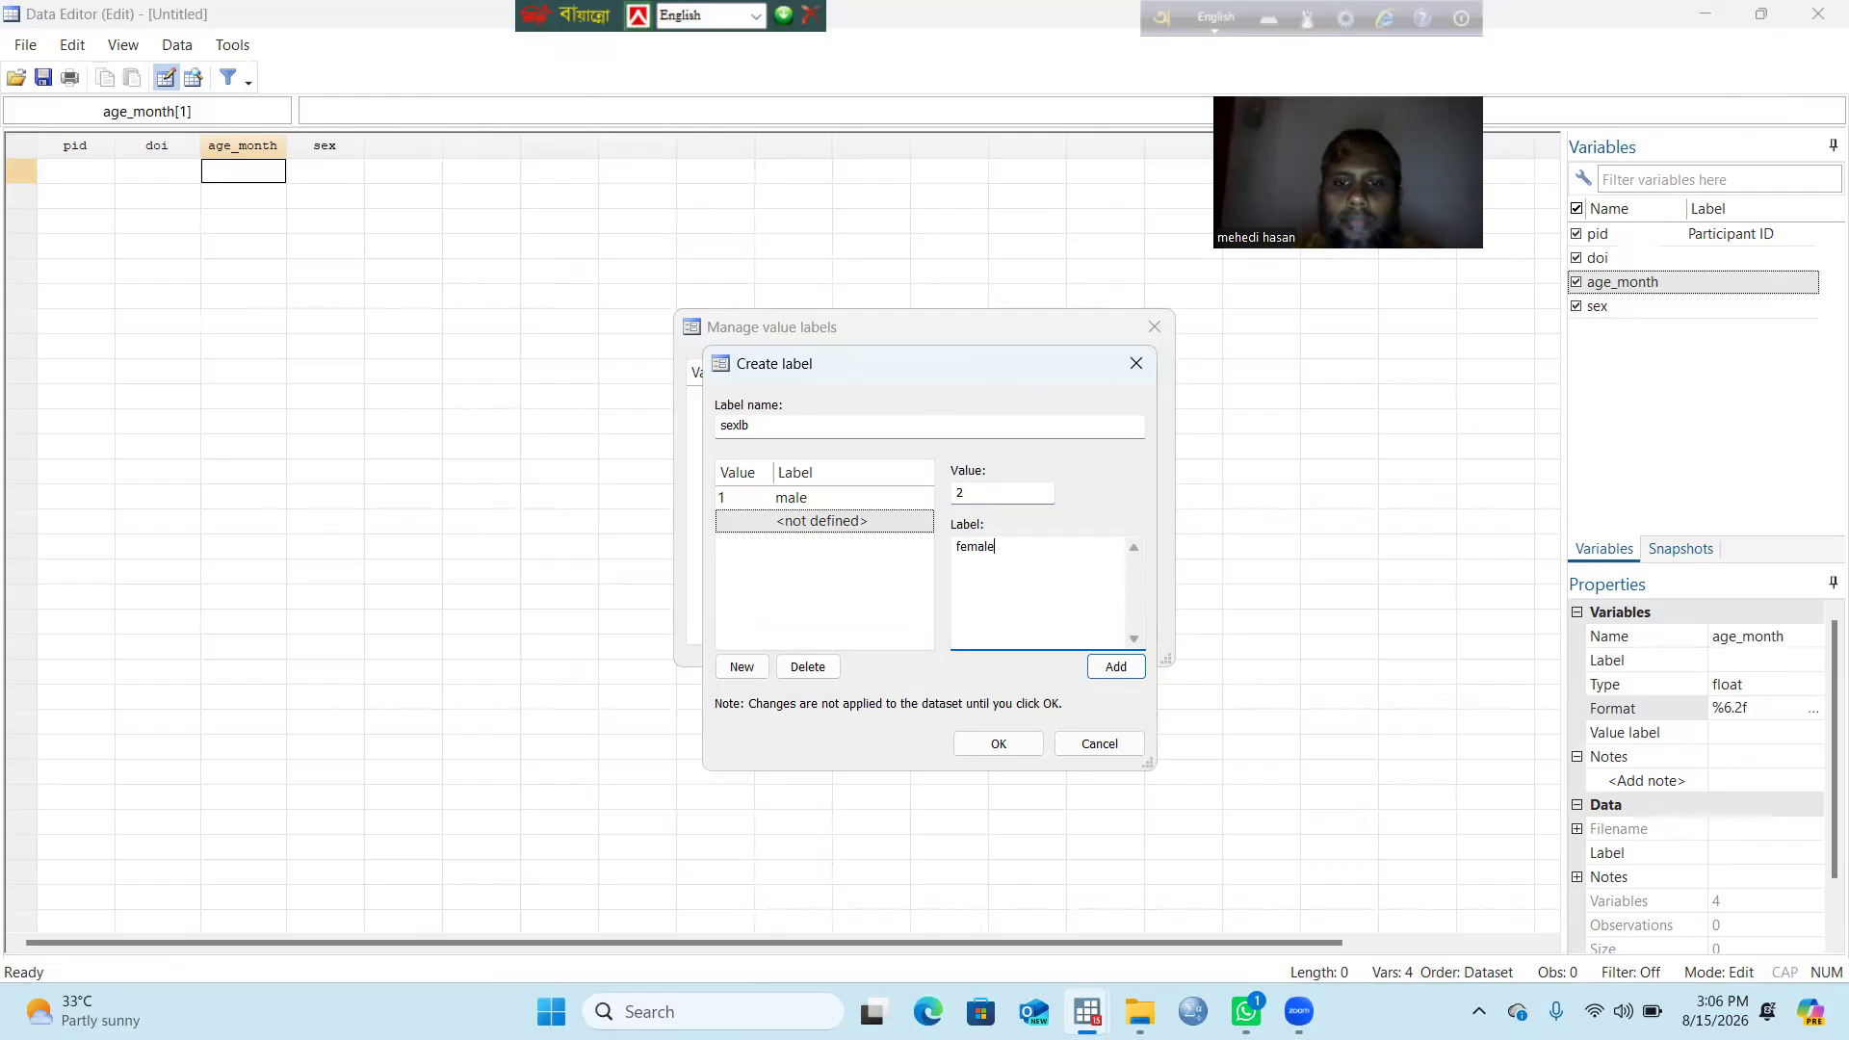
{"action": "left_click", "coordinate": [1117, 667]}
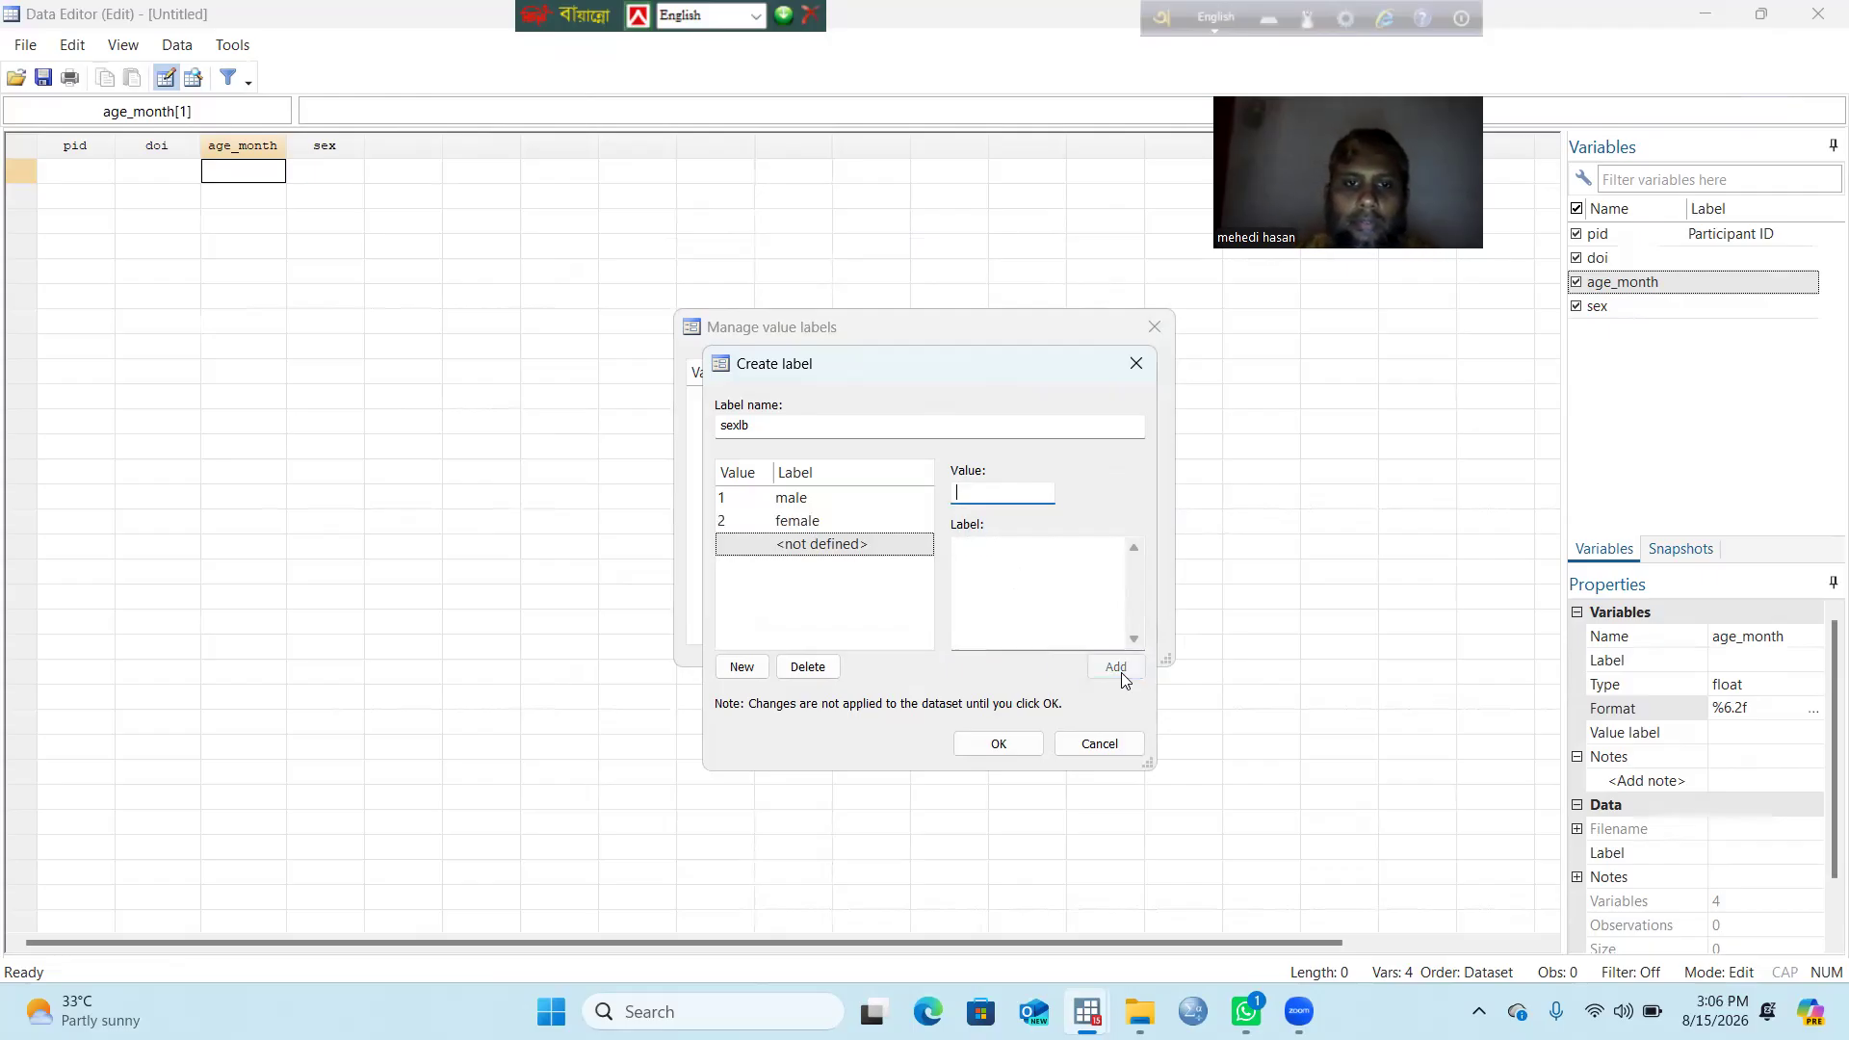
{"action": "left_click", "coordinate": [1000, 748]}
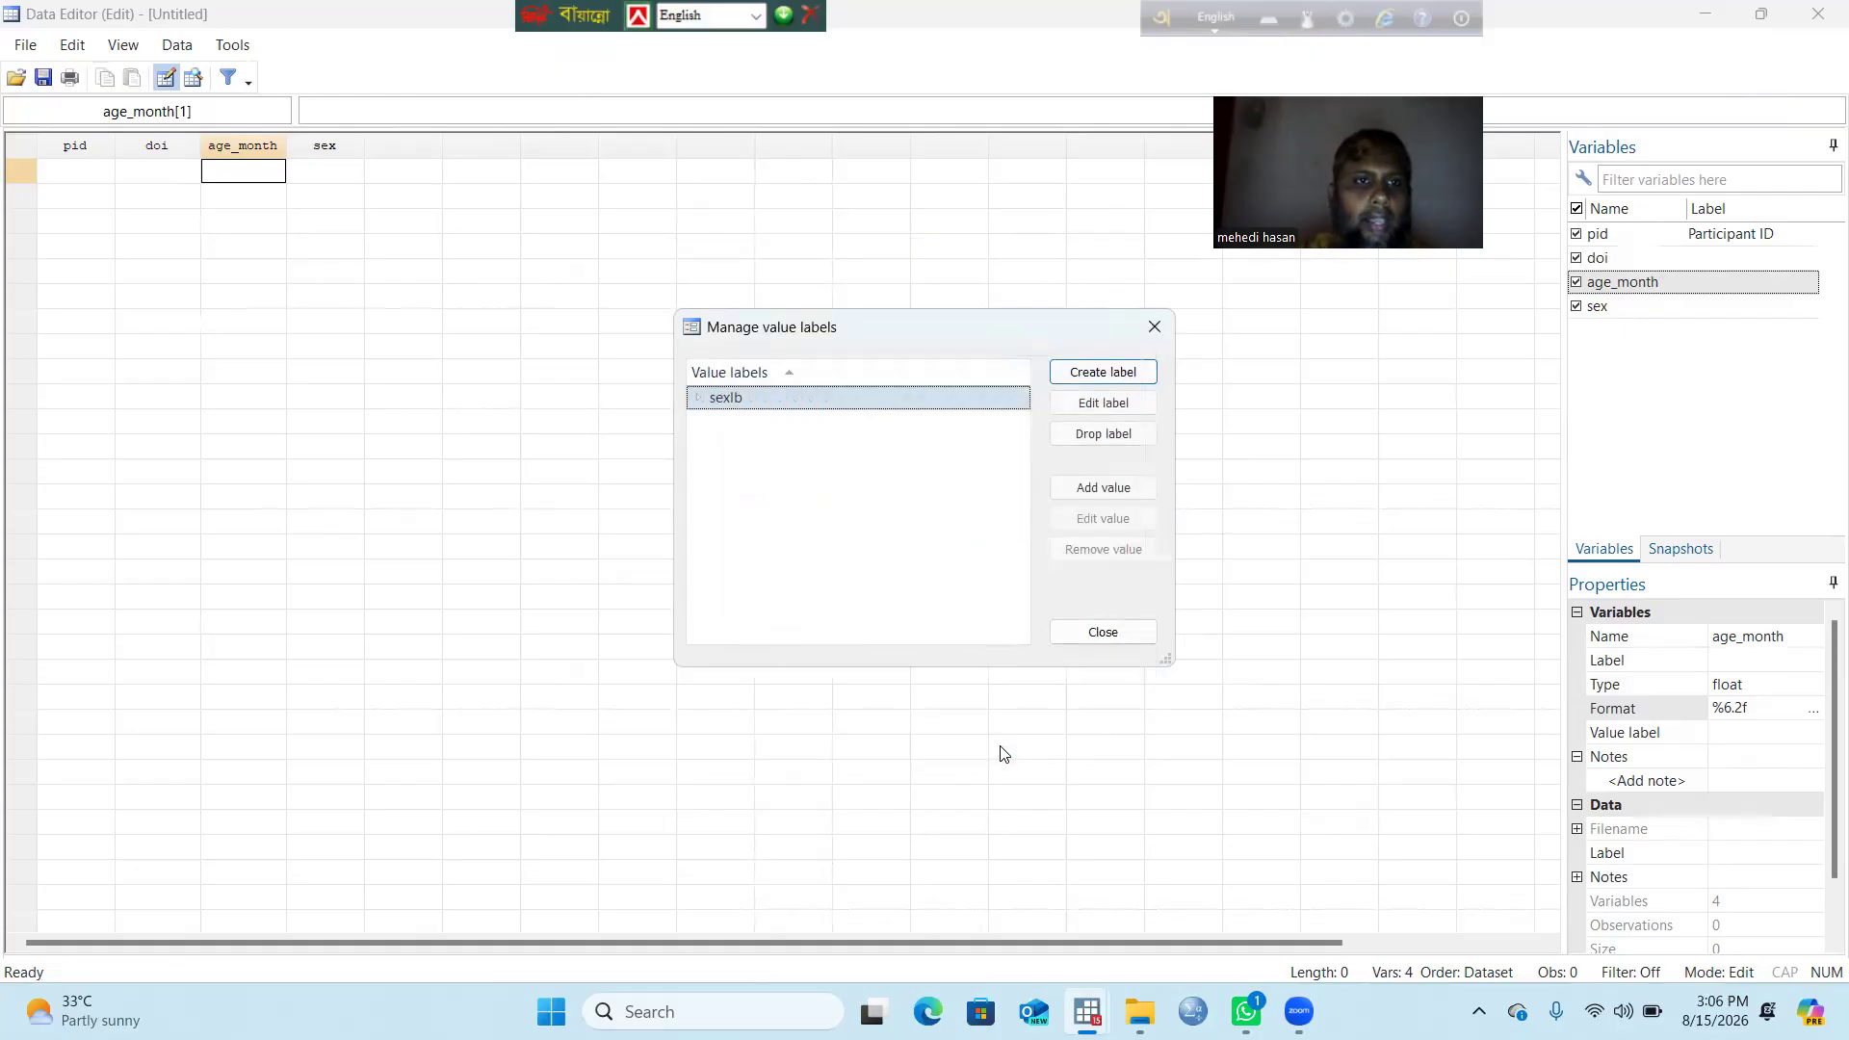
{"action": "left_click", "coordinate": [1104, 634]}
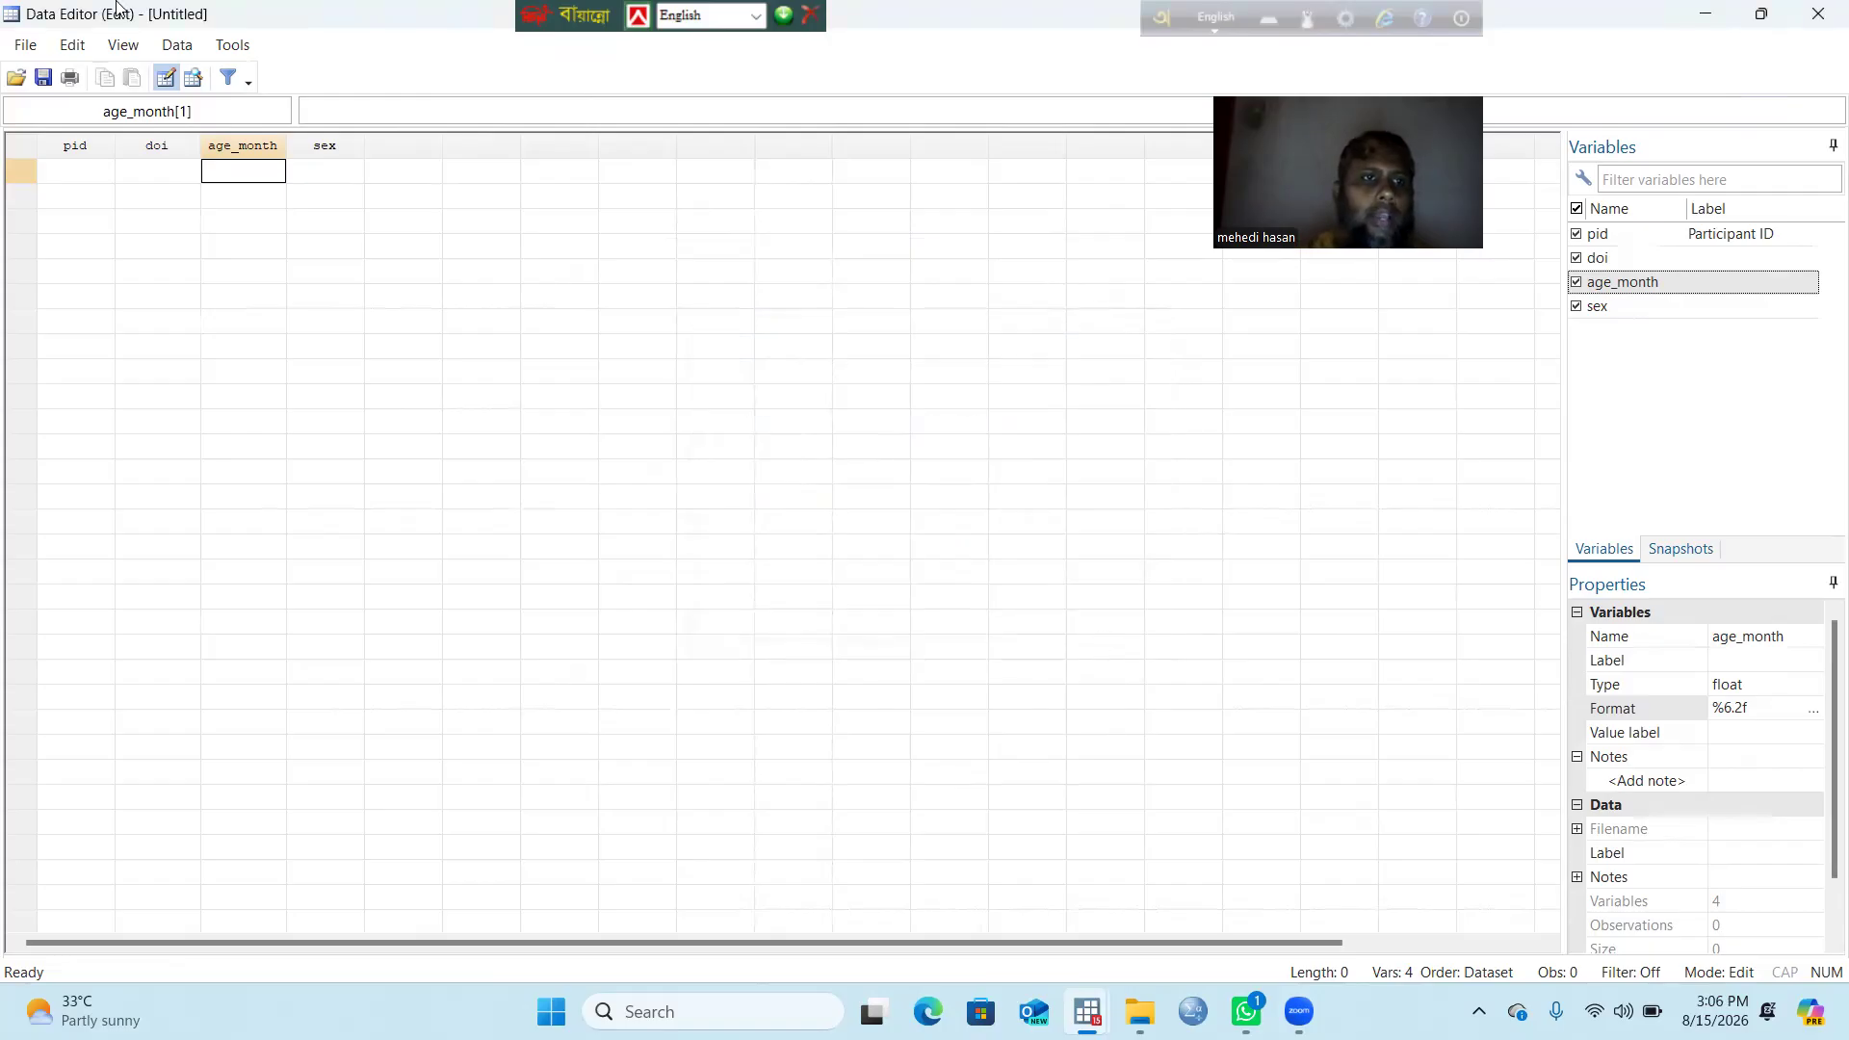
Step: Assign the sexlb value label to the sex variable in the Variables Manager
{"action": "left_click", "coordinate": [179, 50]}
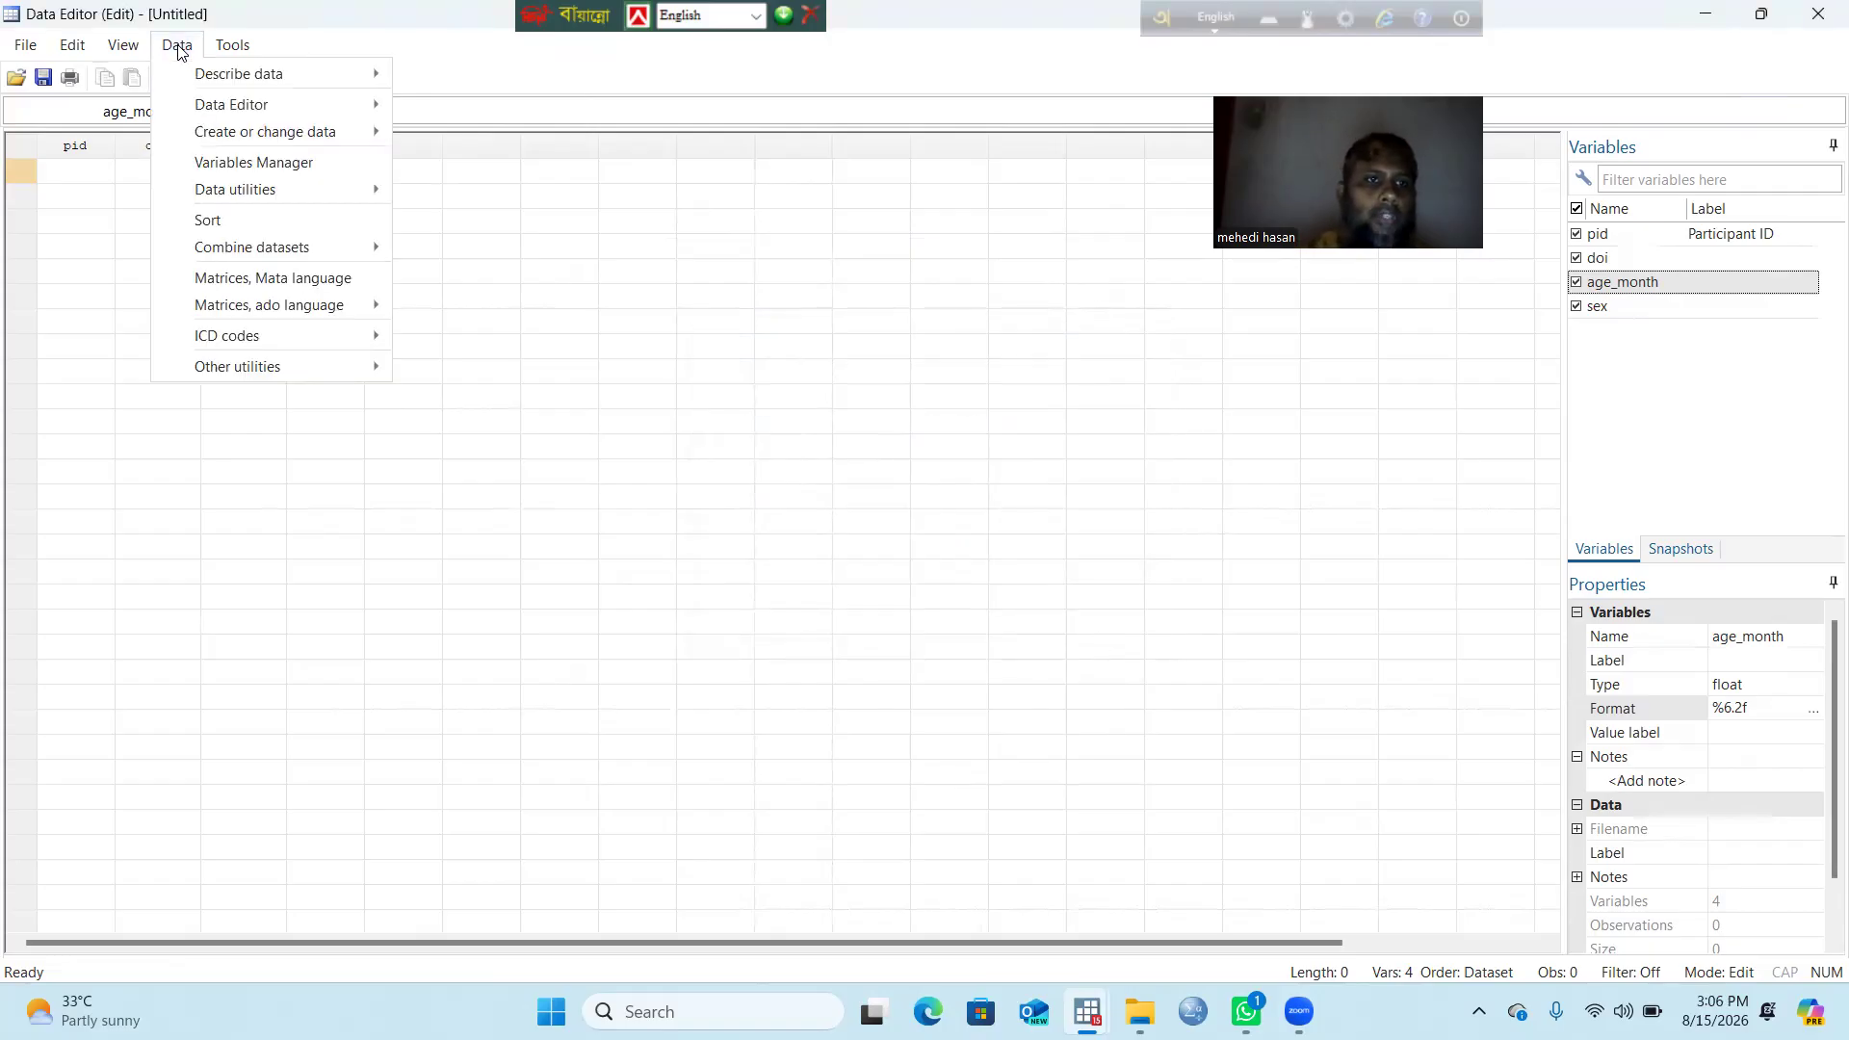
{"action": "left_click", "coordinate": [286, 172]}
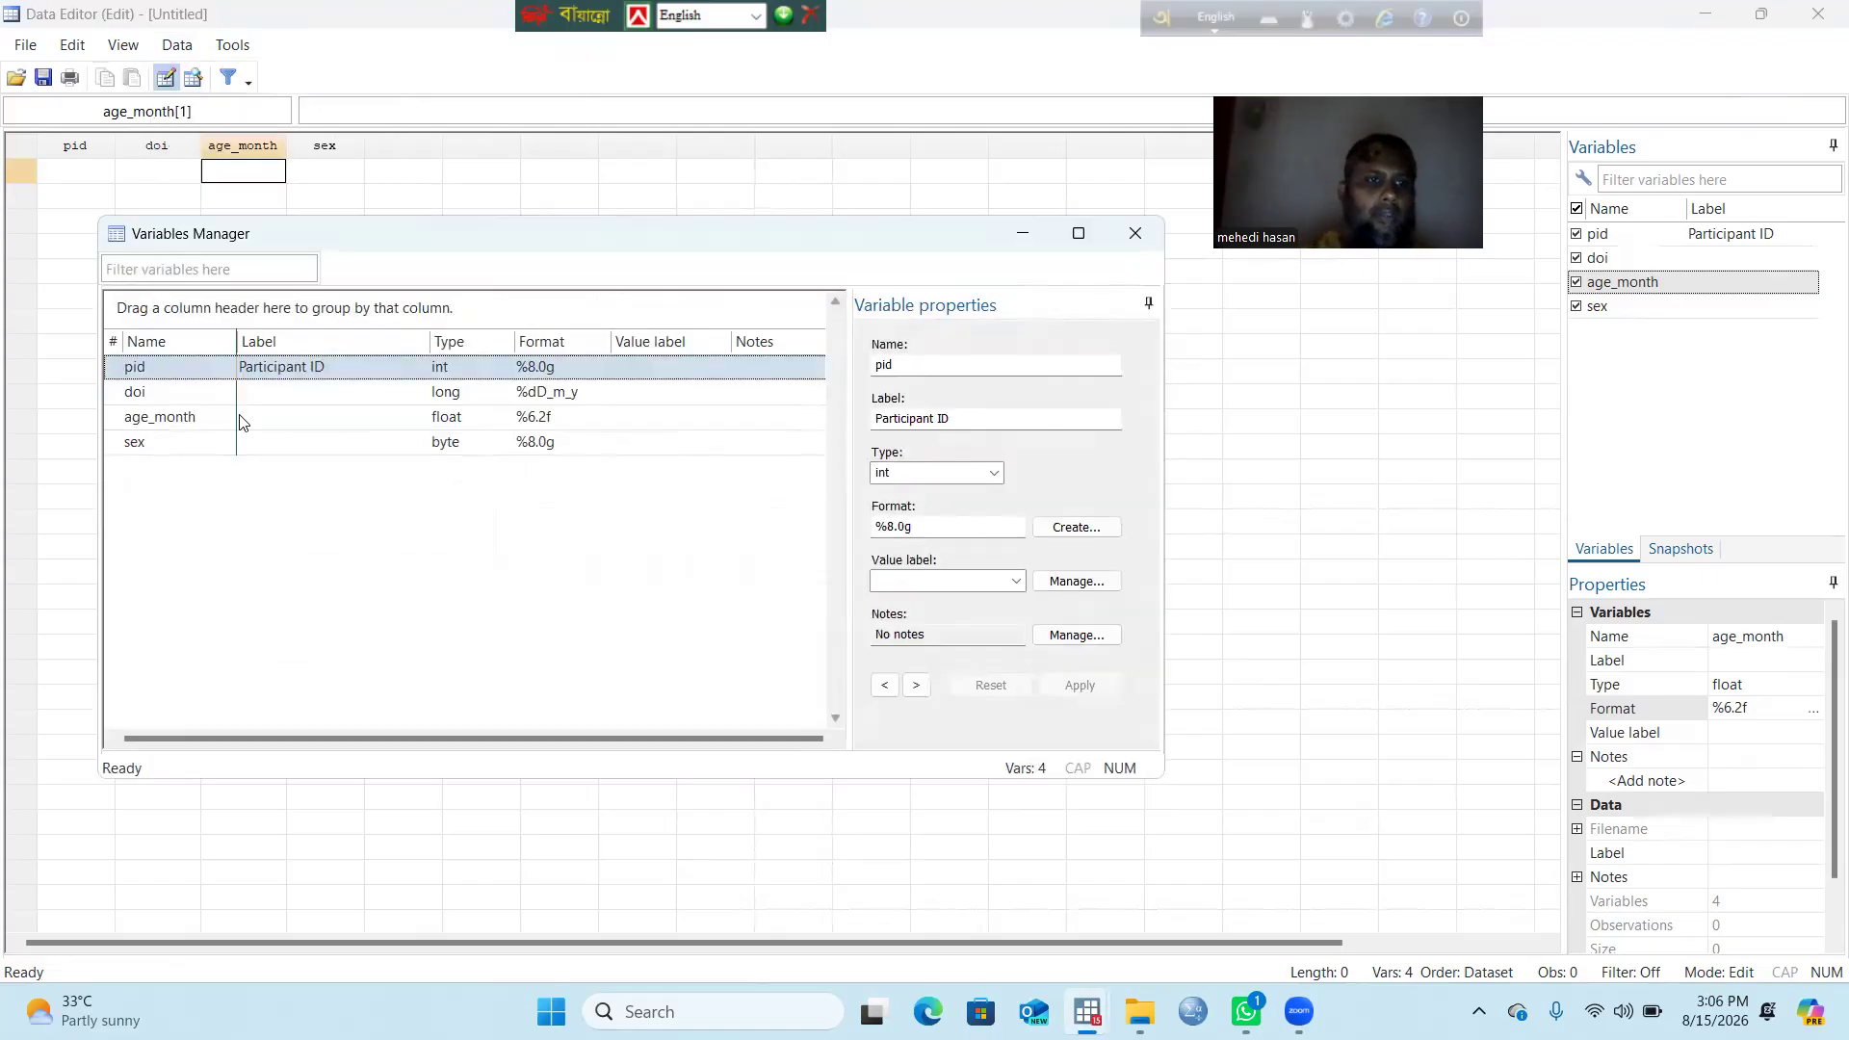
{"action": "left_click", "coordinate": [167, 445]}
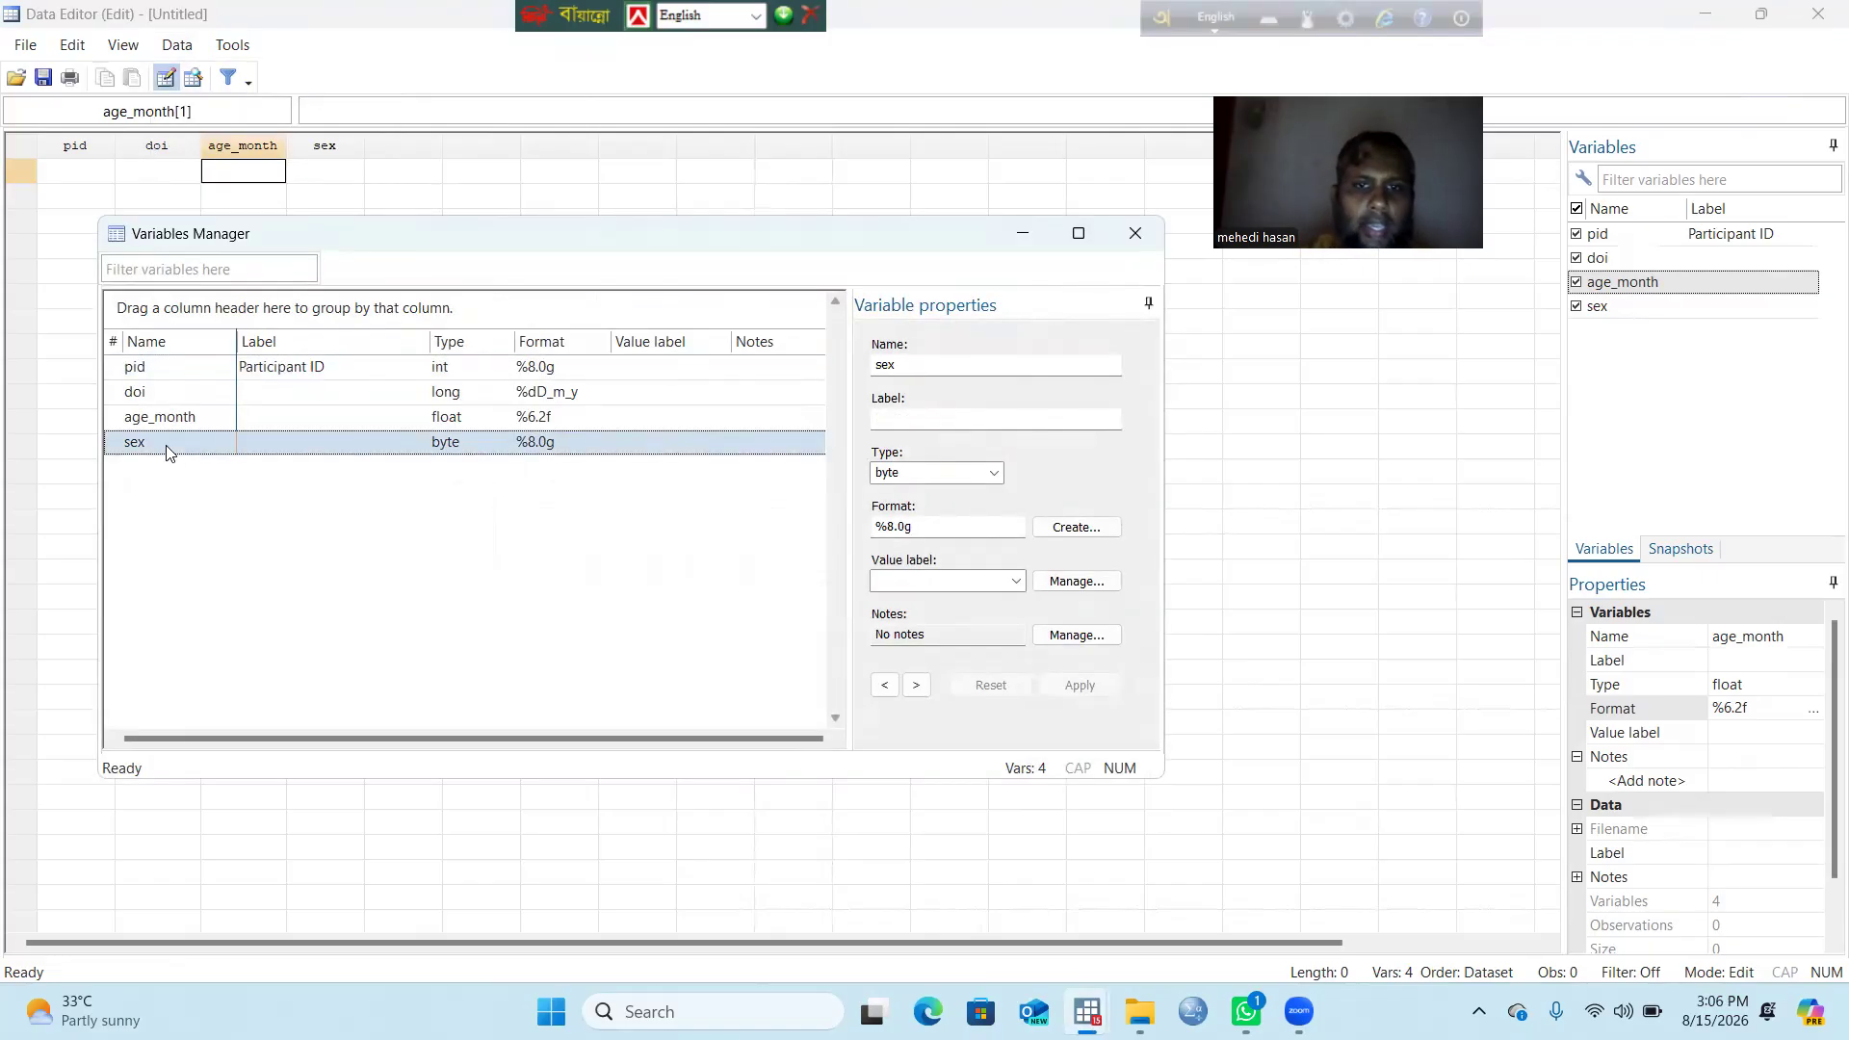
{"action": "left_click", "coordinate": [1017, 581]}
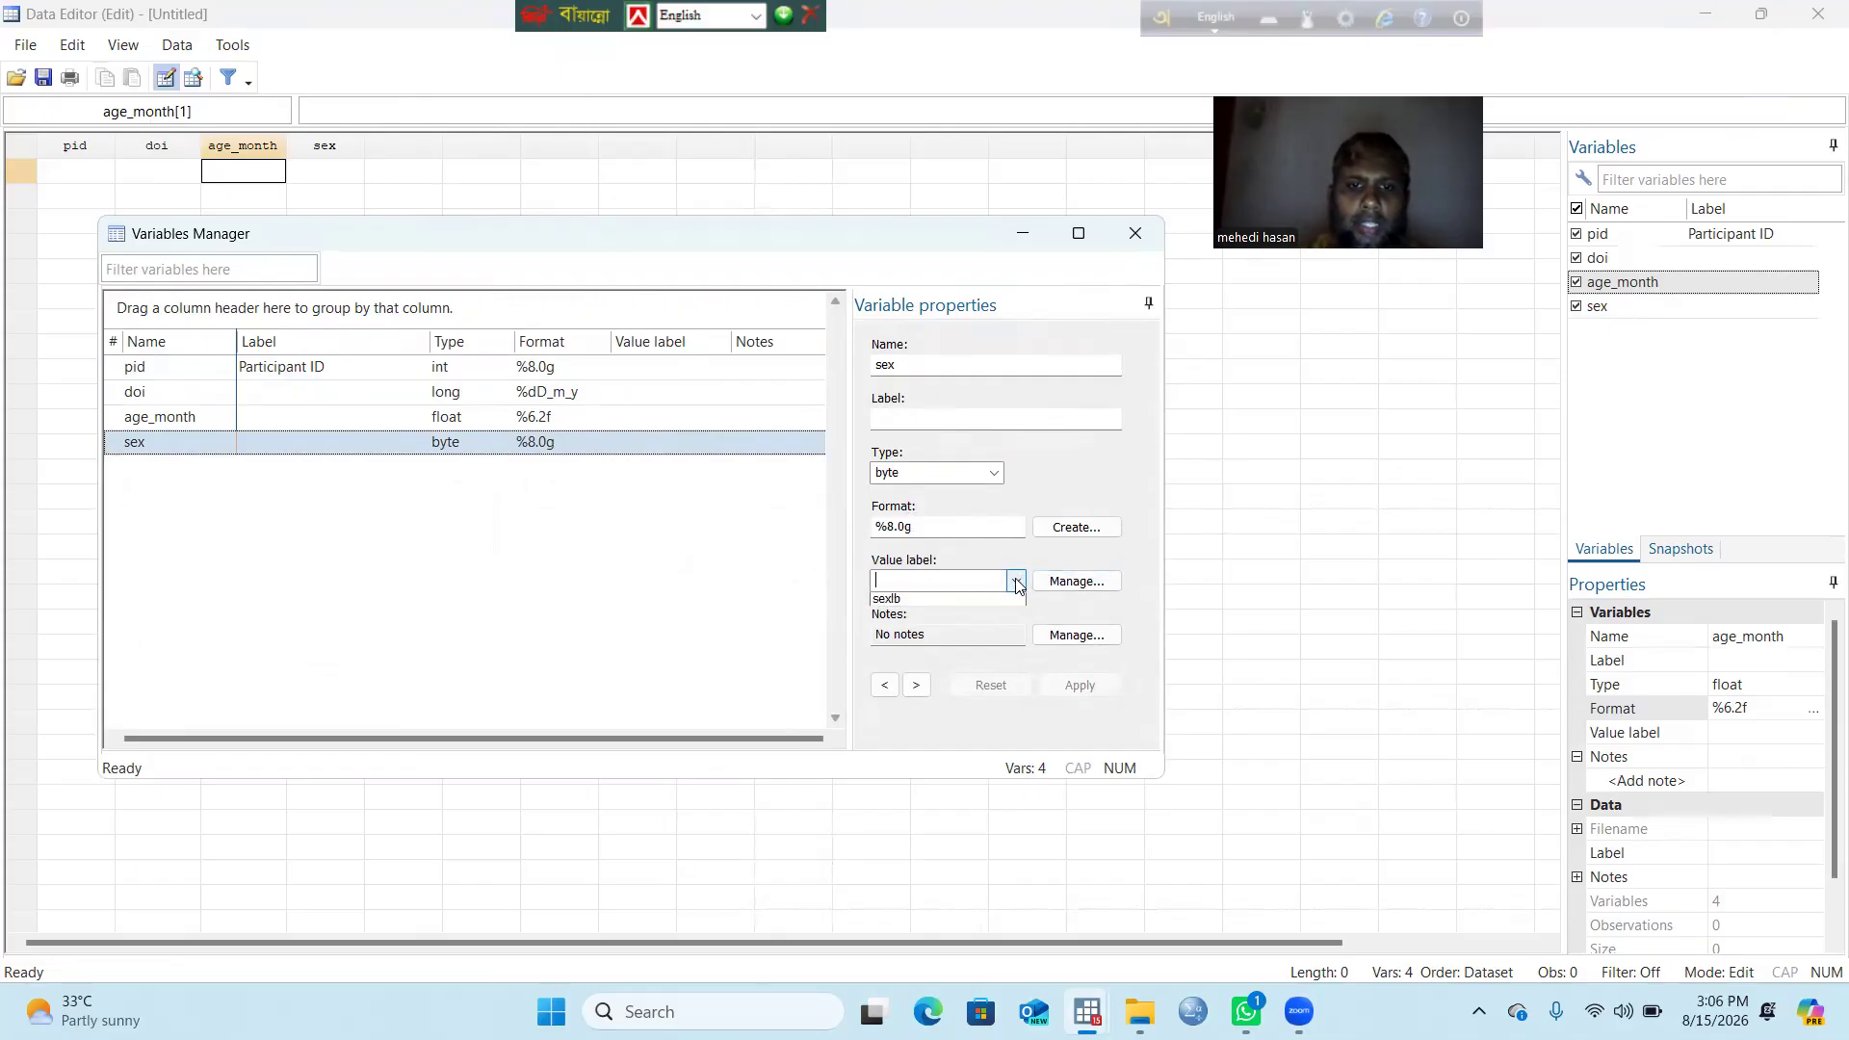
{"action": "left_click", "coordinate": [938, 601]}
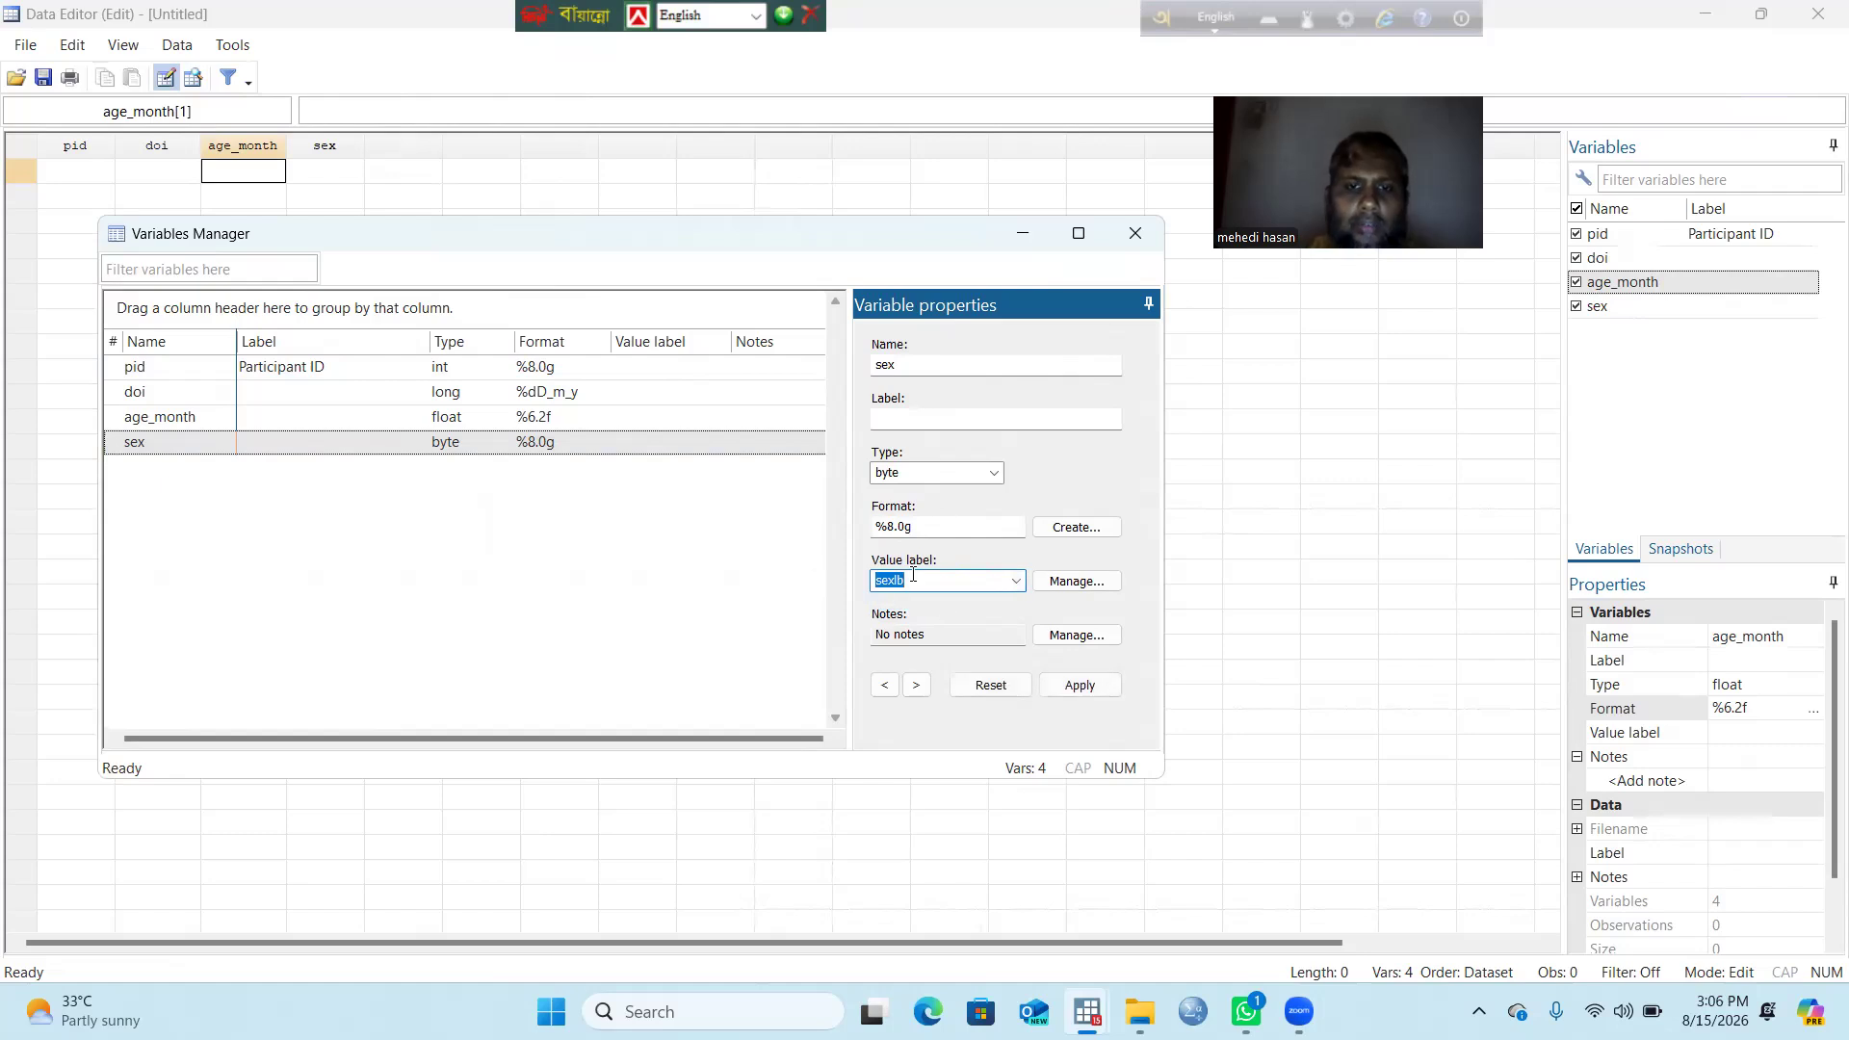
{"action": "left_click", "coordinate": [1028, 595]}
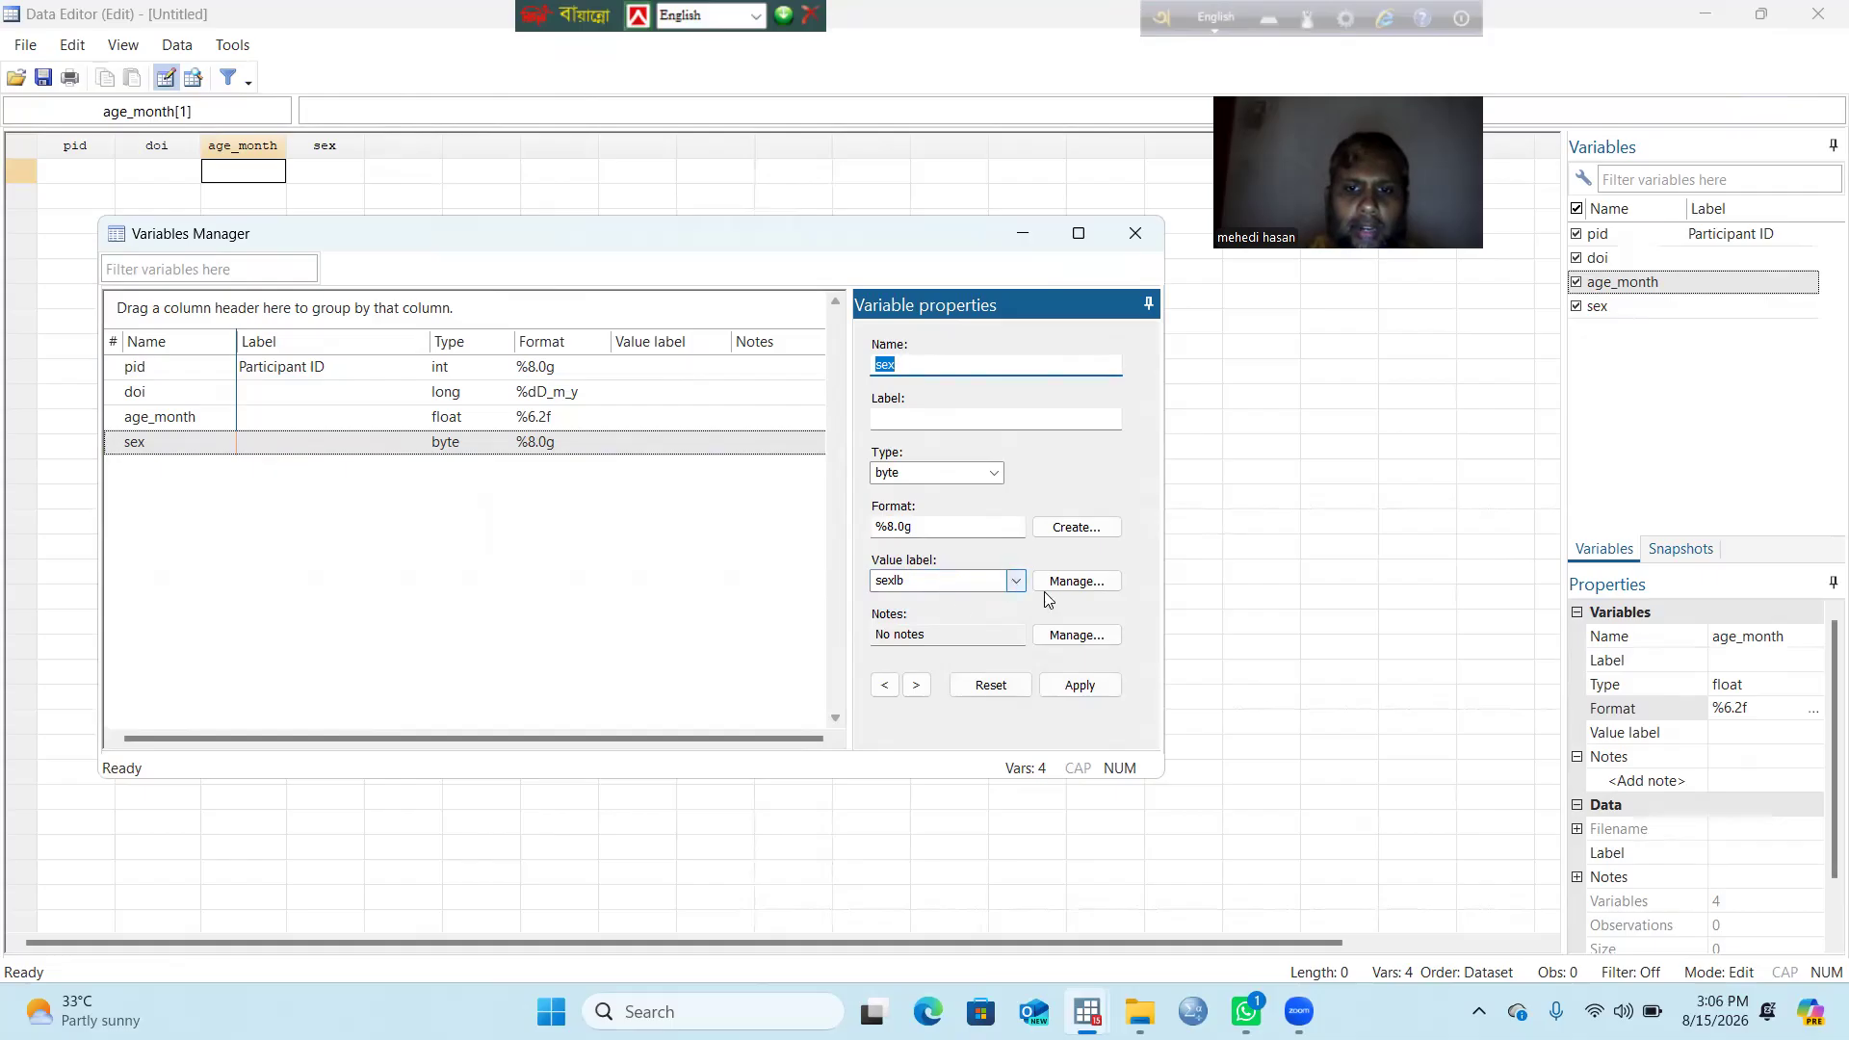
{"action": "left_click", "coordinate": [1085, 686]}
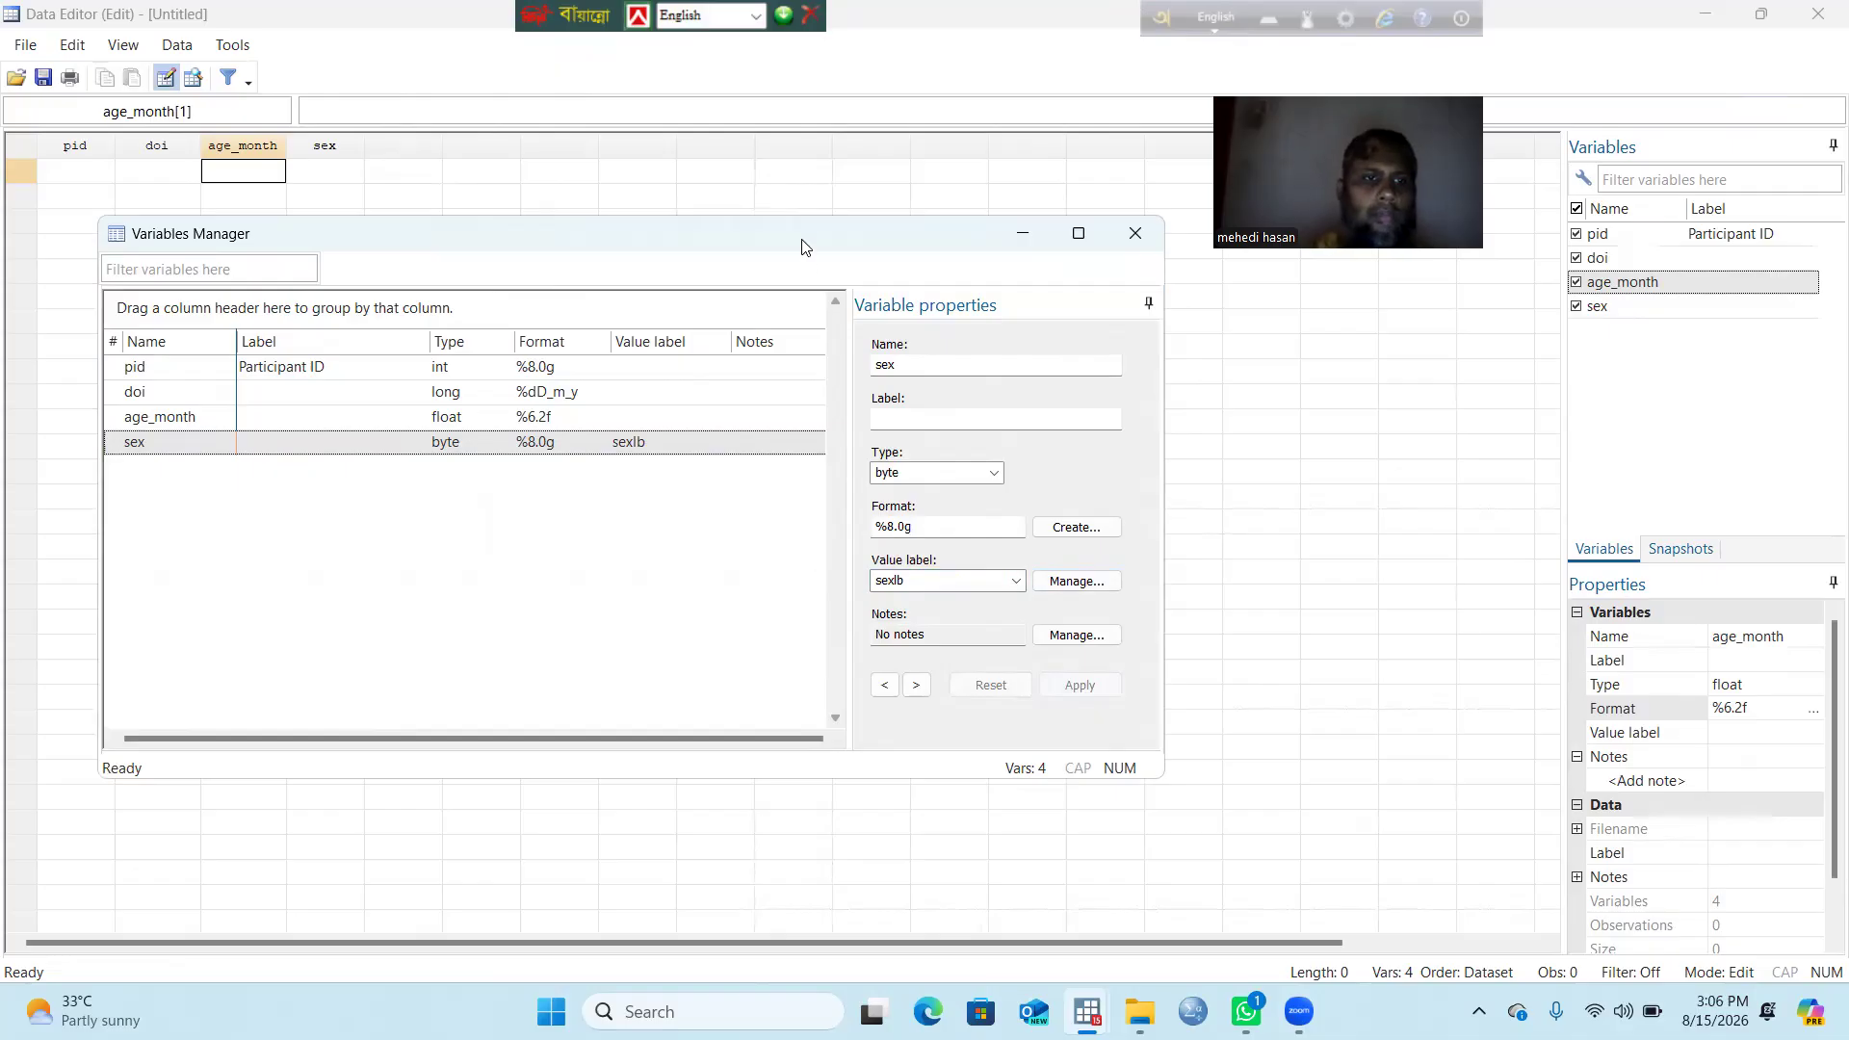
{"action": "left_click", "coordinate": [1125, 238]}
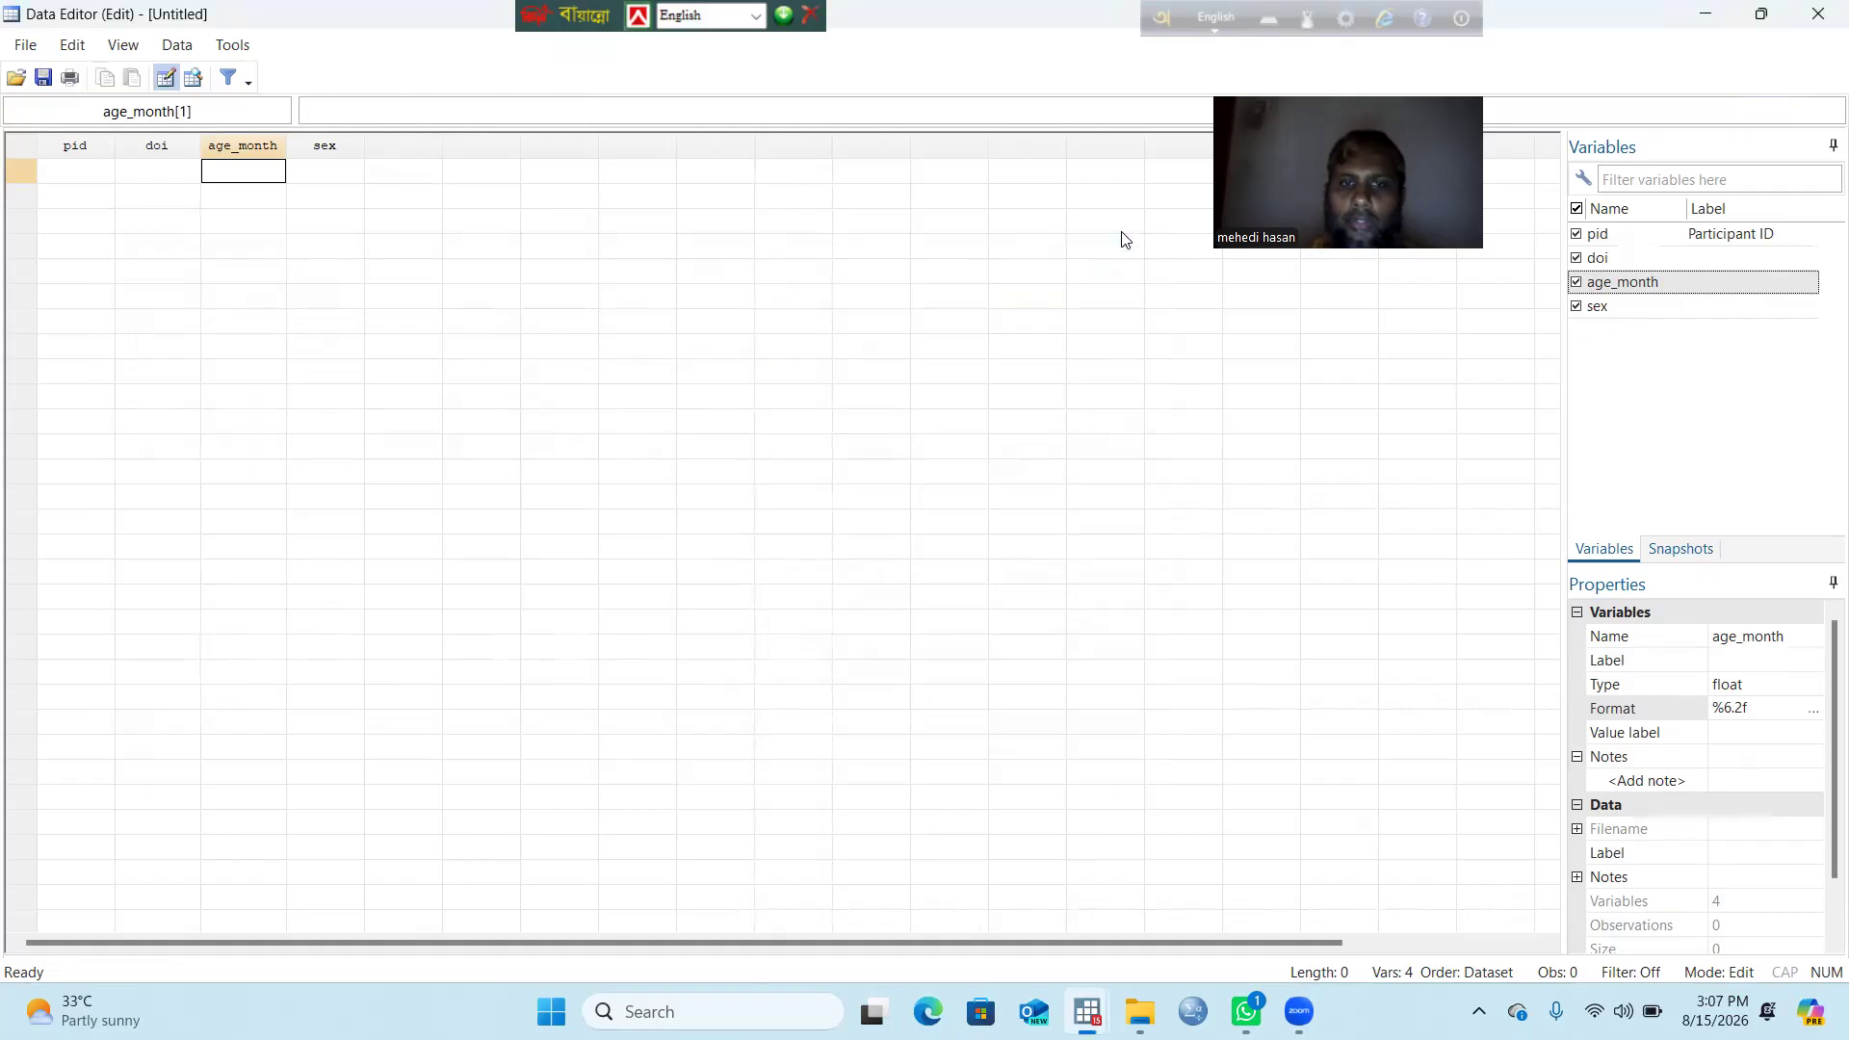
Step: Enter pid 1001 in the first observation row
{"action": "left_click", "coordinate": [232, 262]}
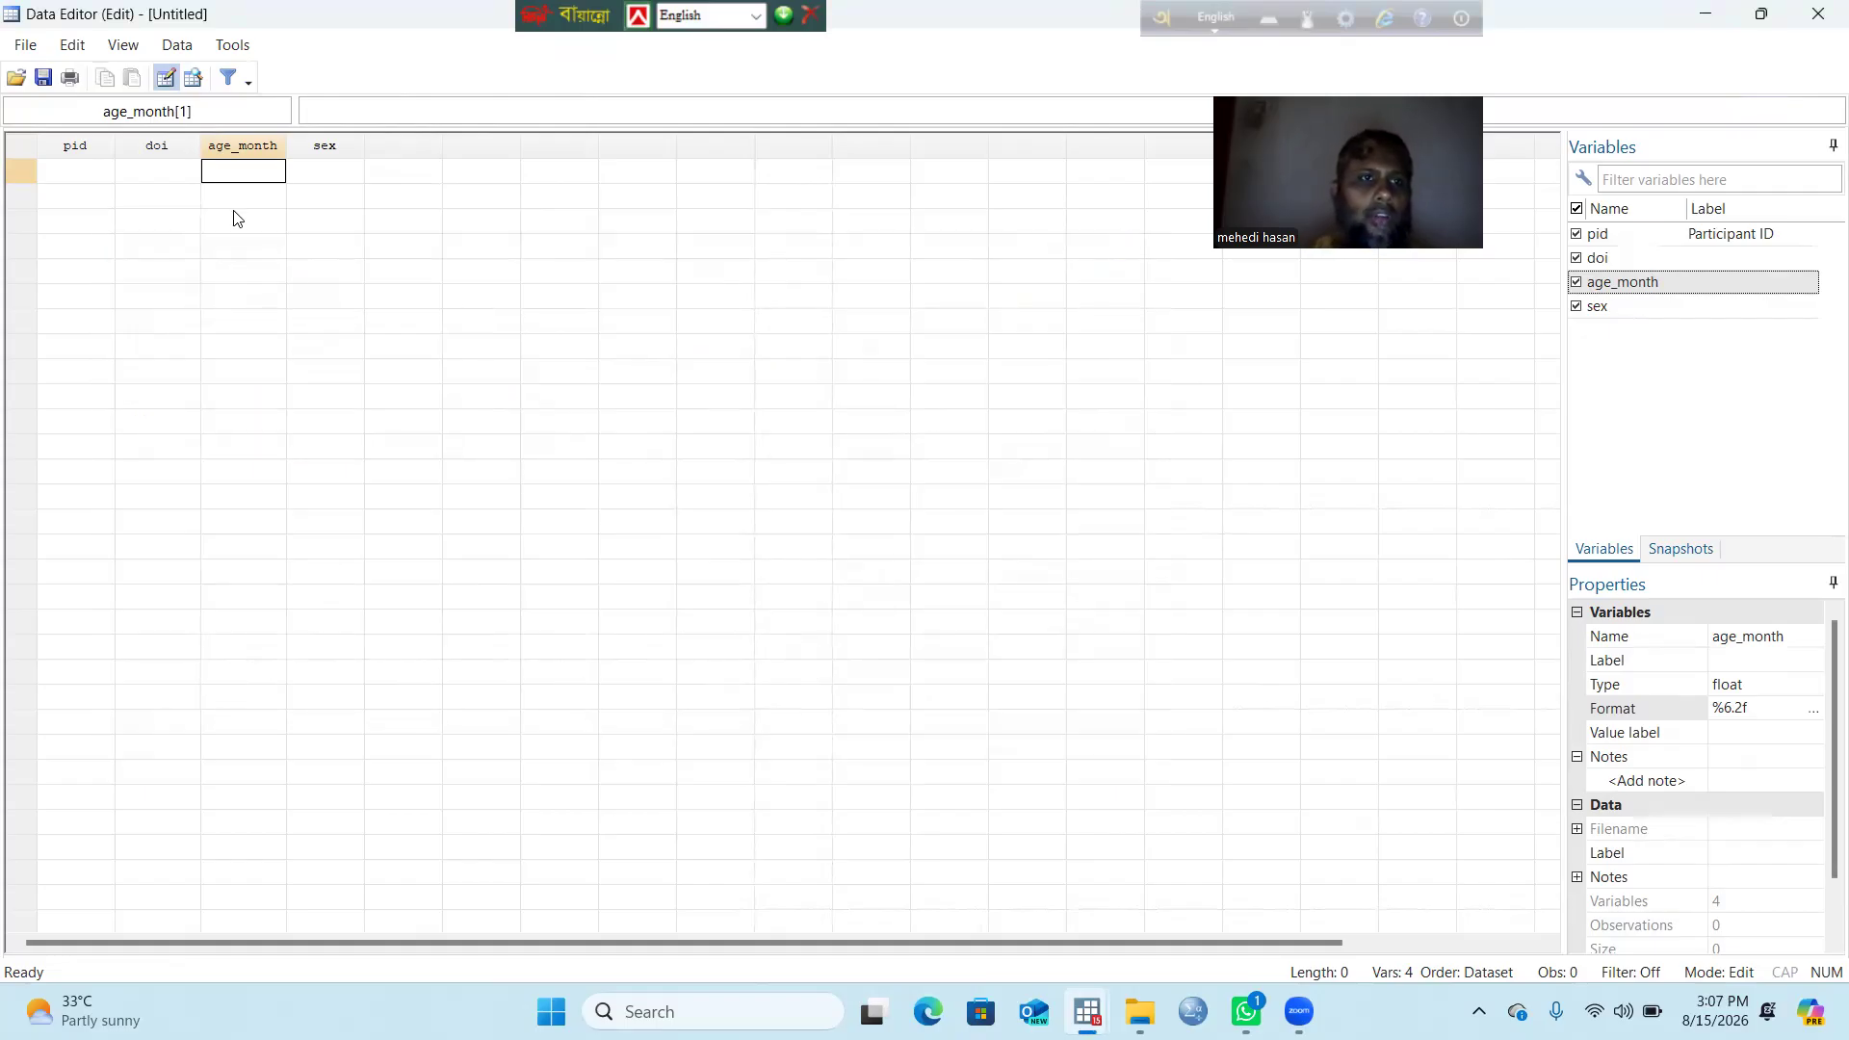
{"action": "left_click", "coordinate": [224, 171]}
{"action": "left_click", "coordinate": [79, 171]}
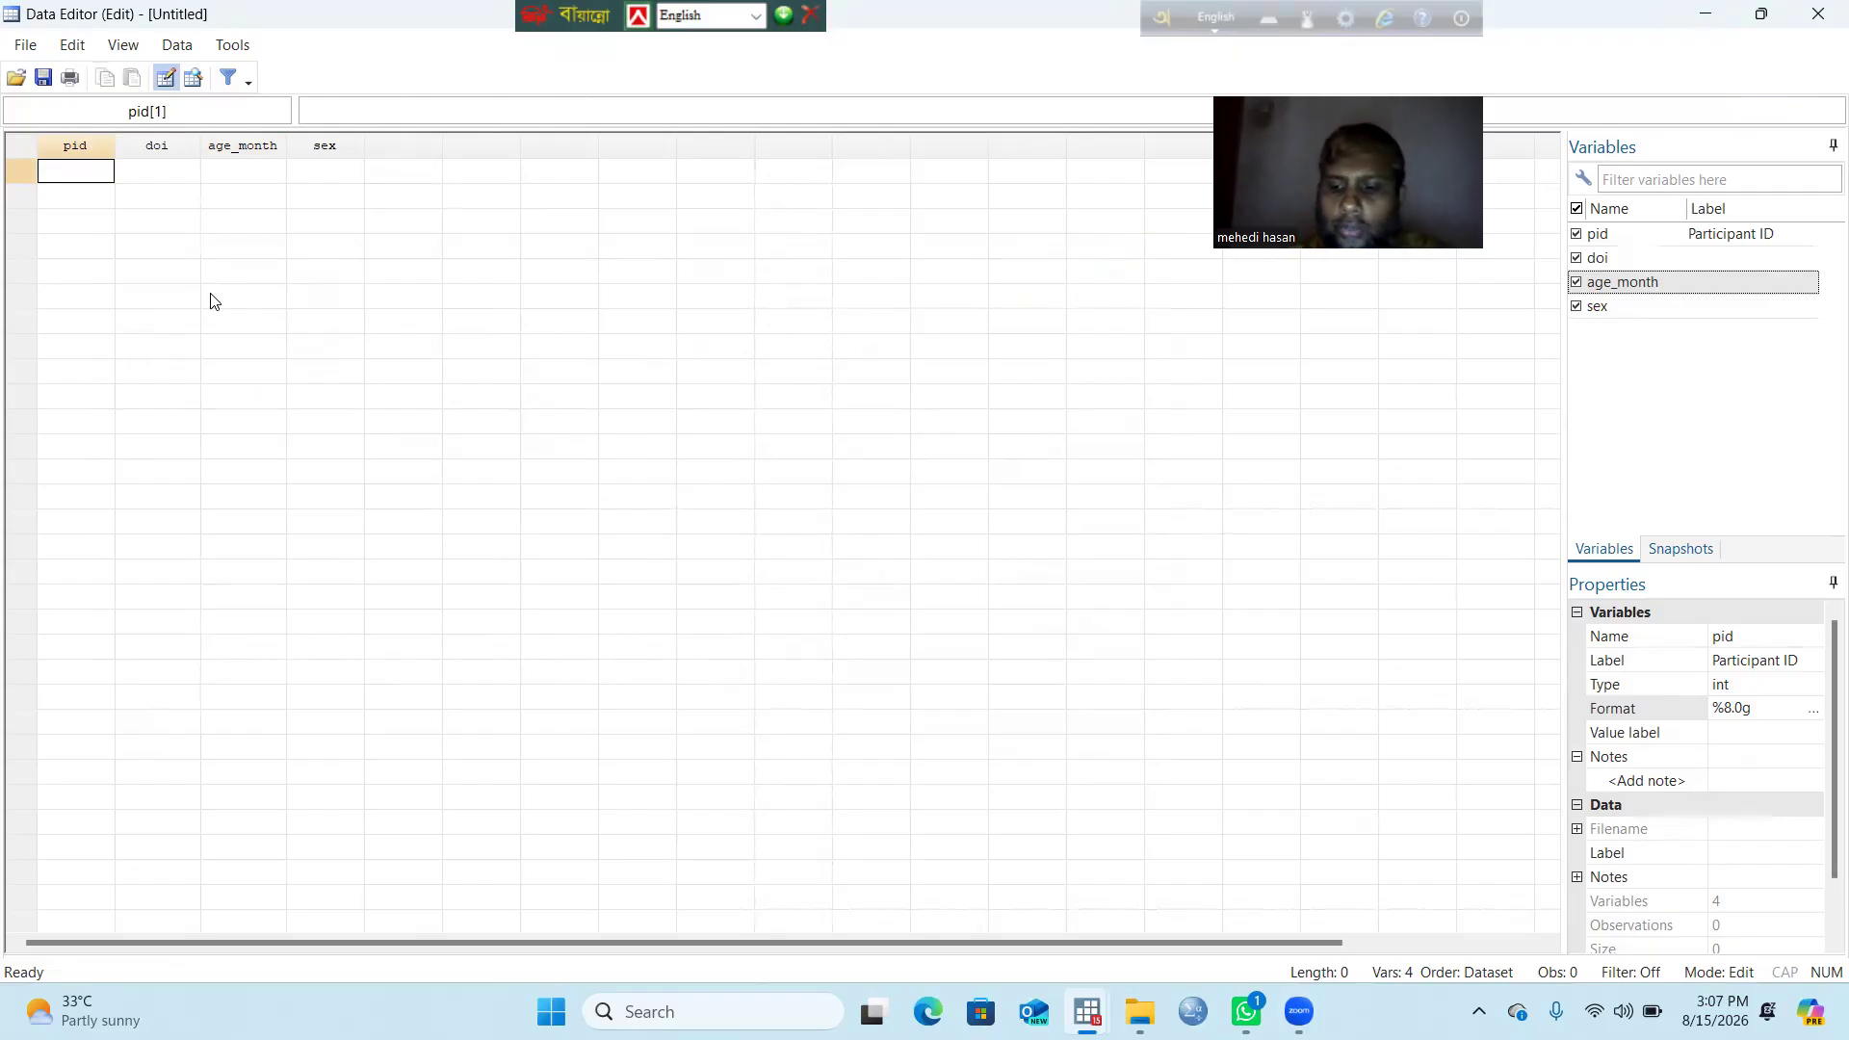
{"action": "type", "text": "101"}
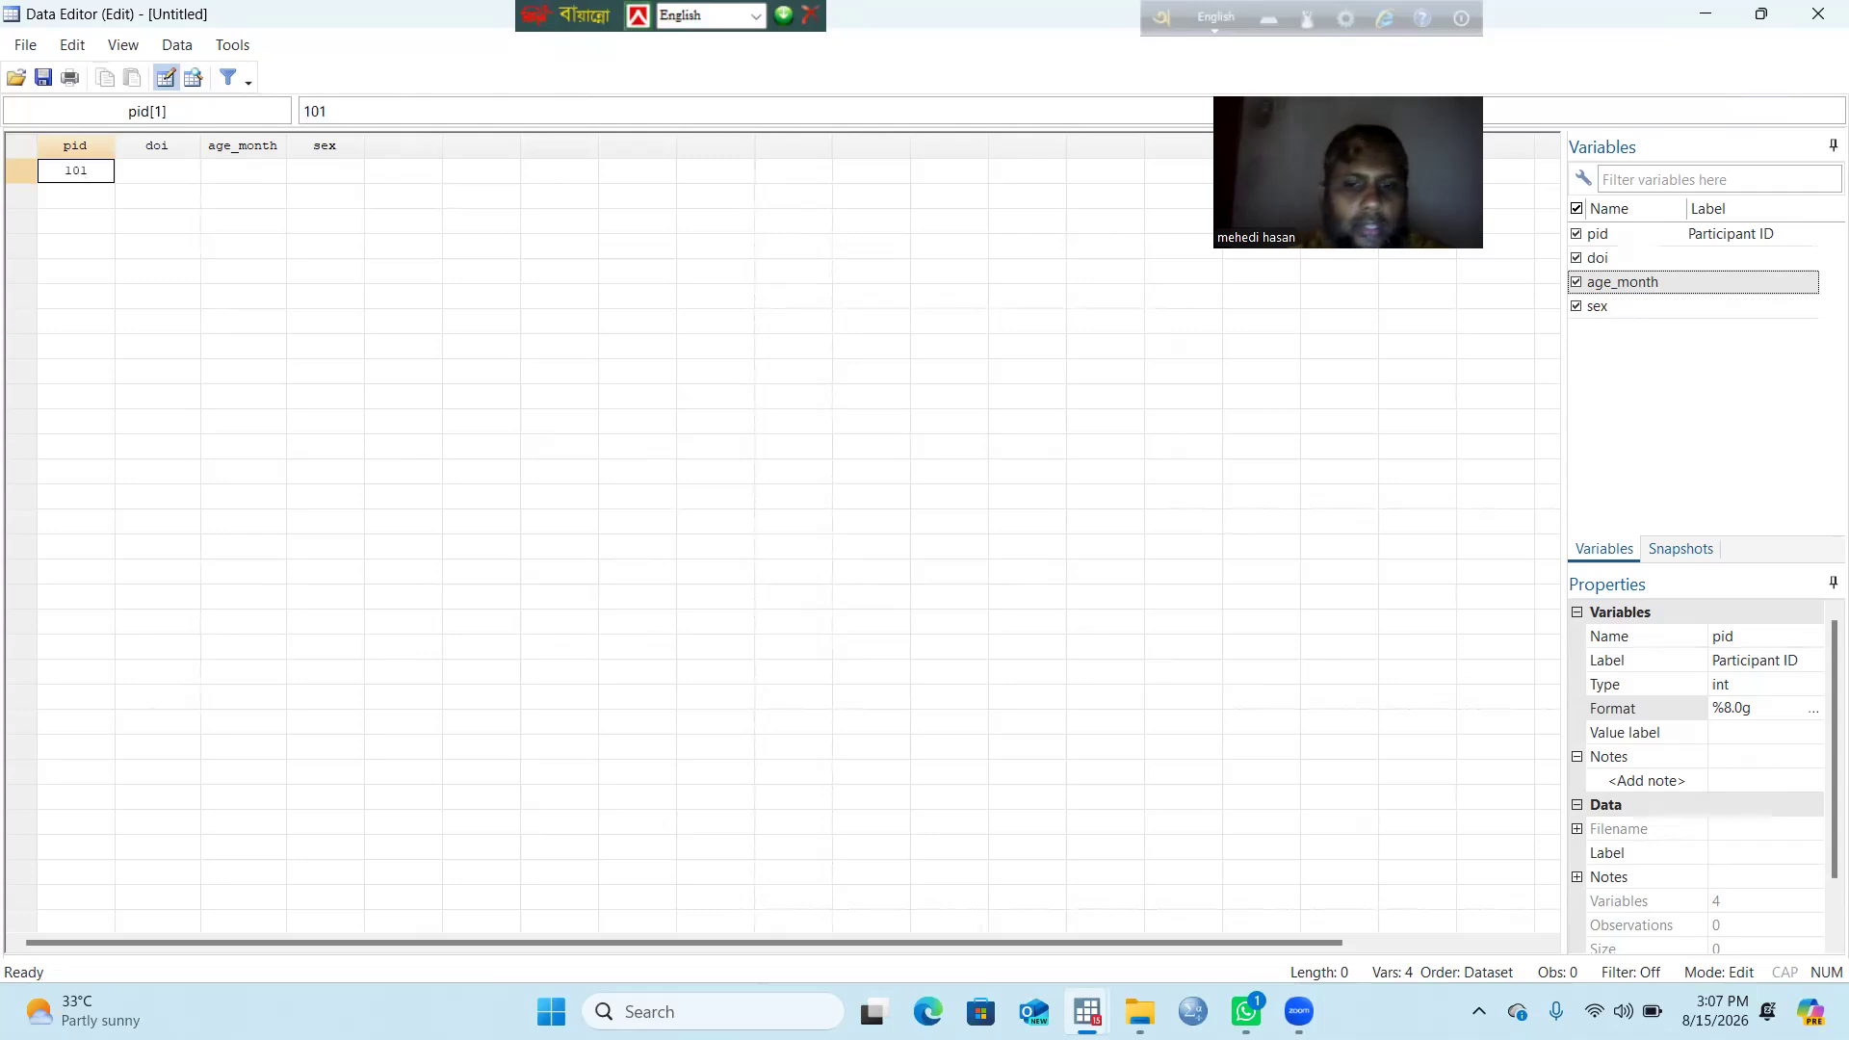
{"action": "key", "text": "BackSpace"}
{"action": "type", "text": "01"}
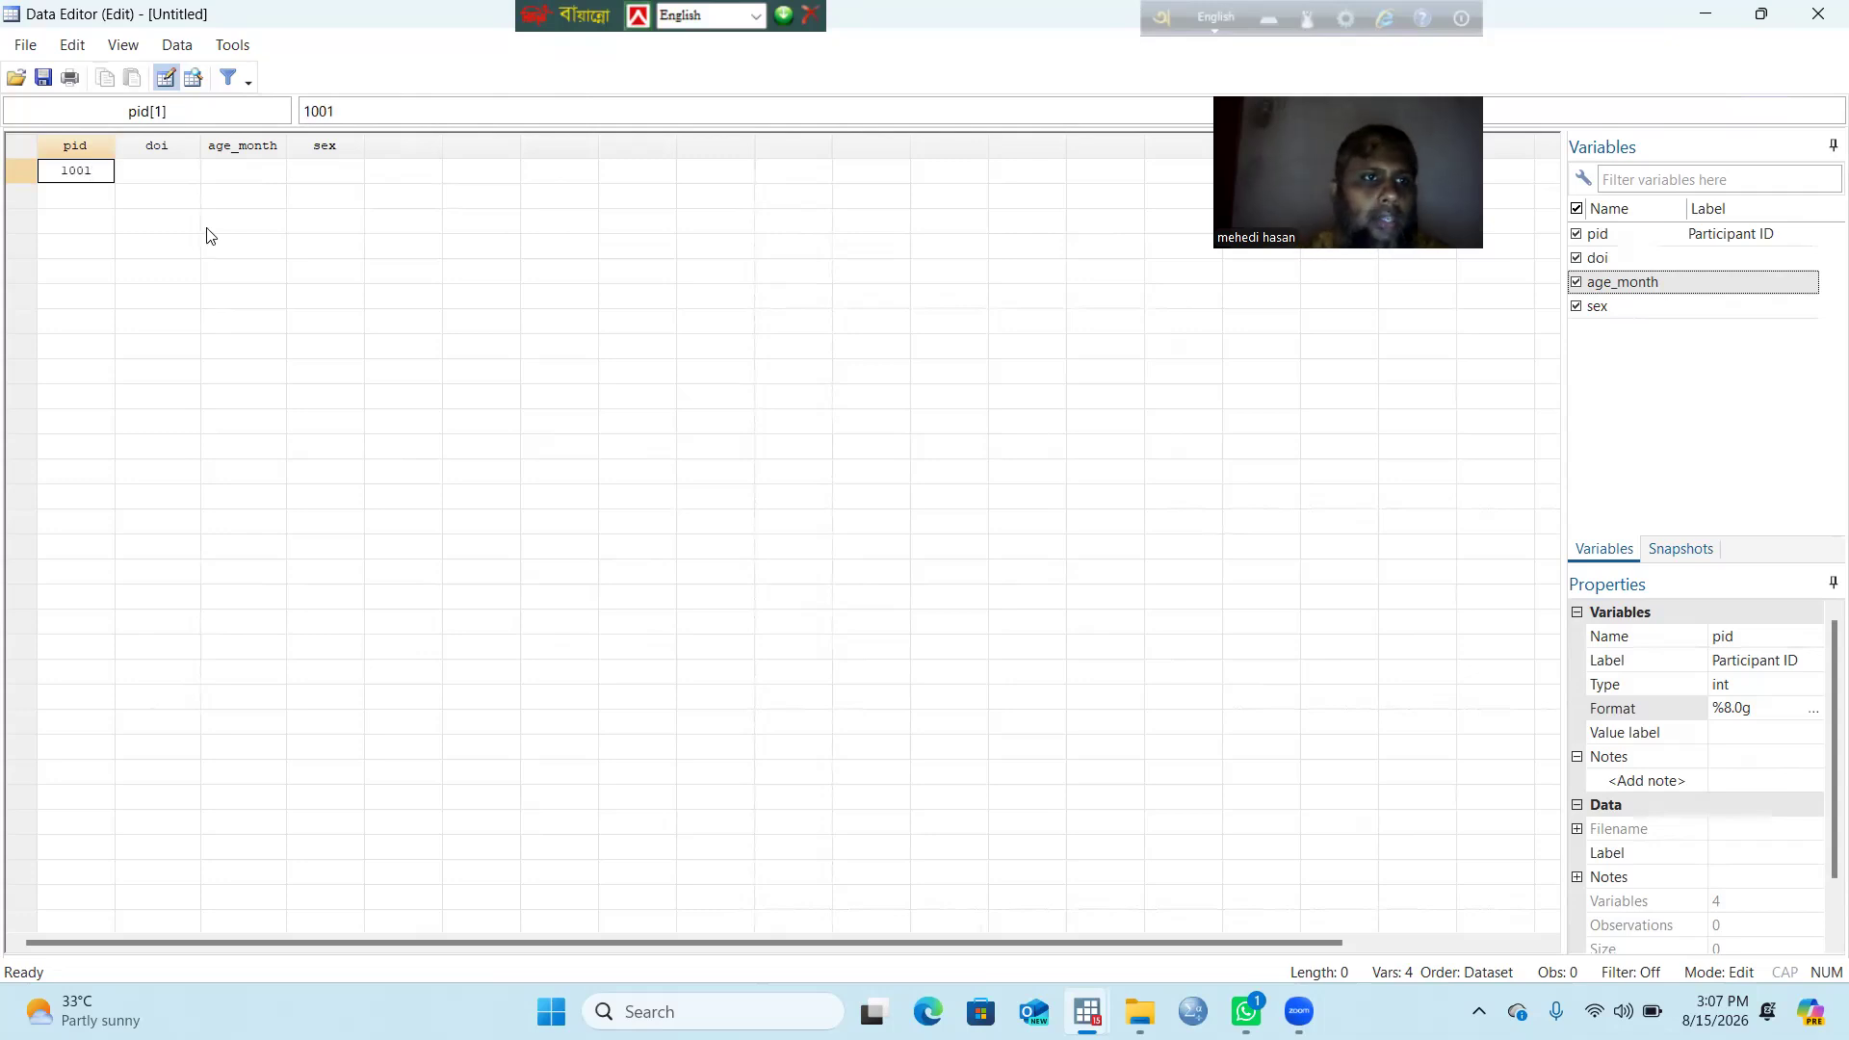
{"action": "left_click", "coordinate": [154, 174]}
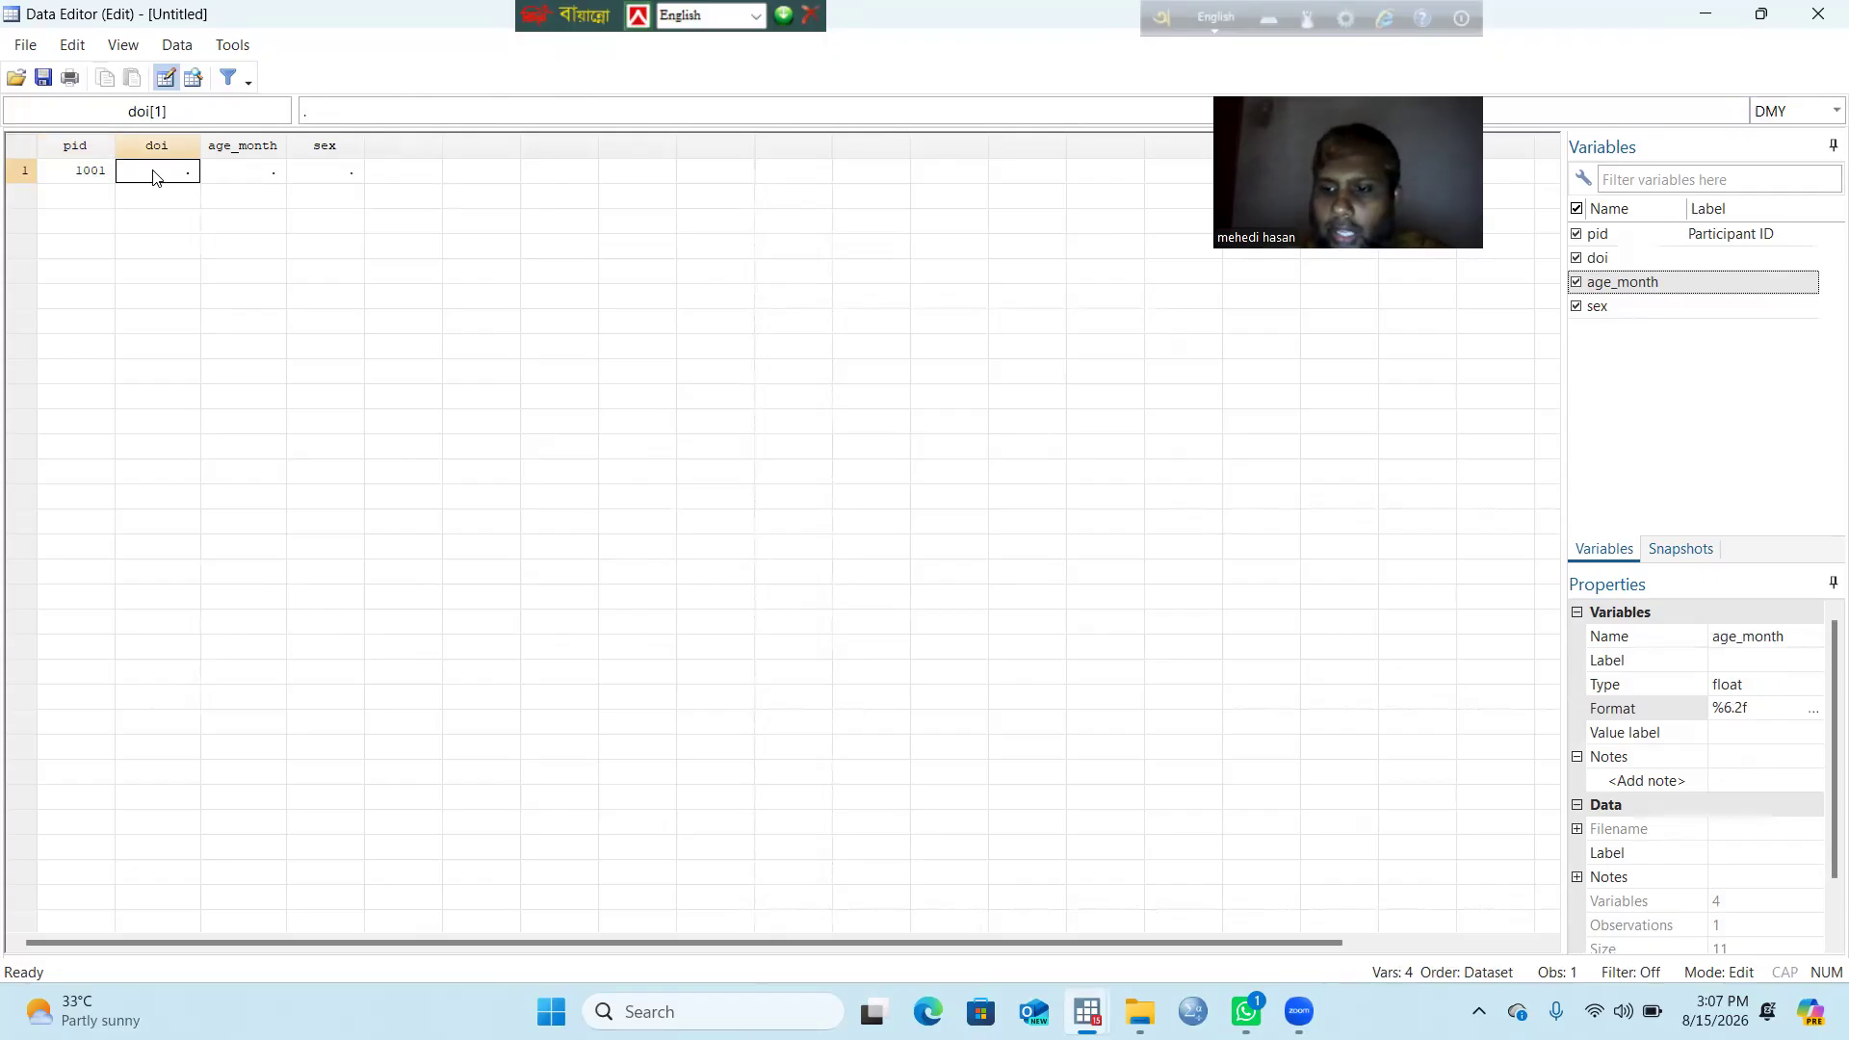
Step: Fill doi 26aug2026, age_month 30.5 and sex 1 (male), then switch to File Explorer
{"action": "type", "text": "26"}
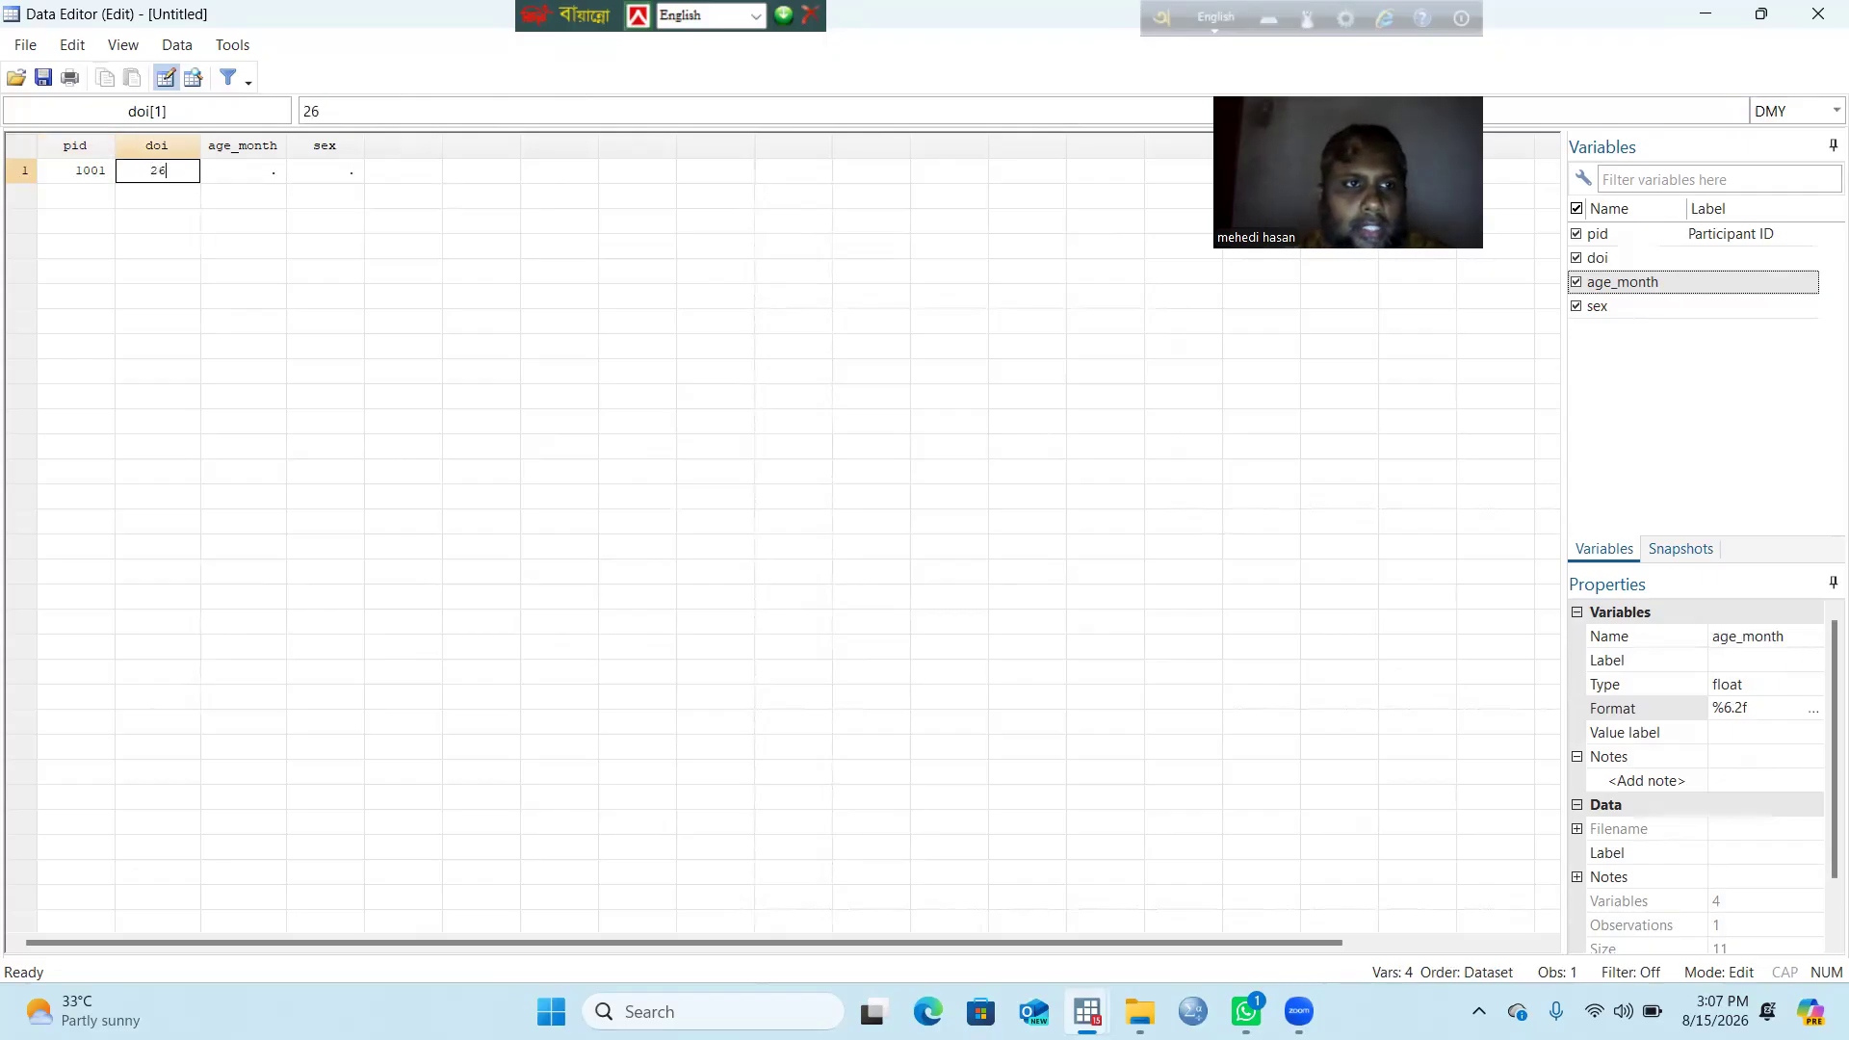
{"action": "type", "text": "a"}
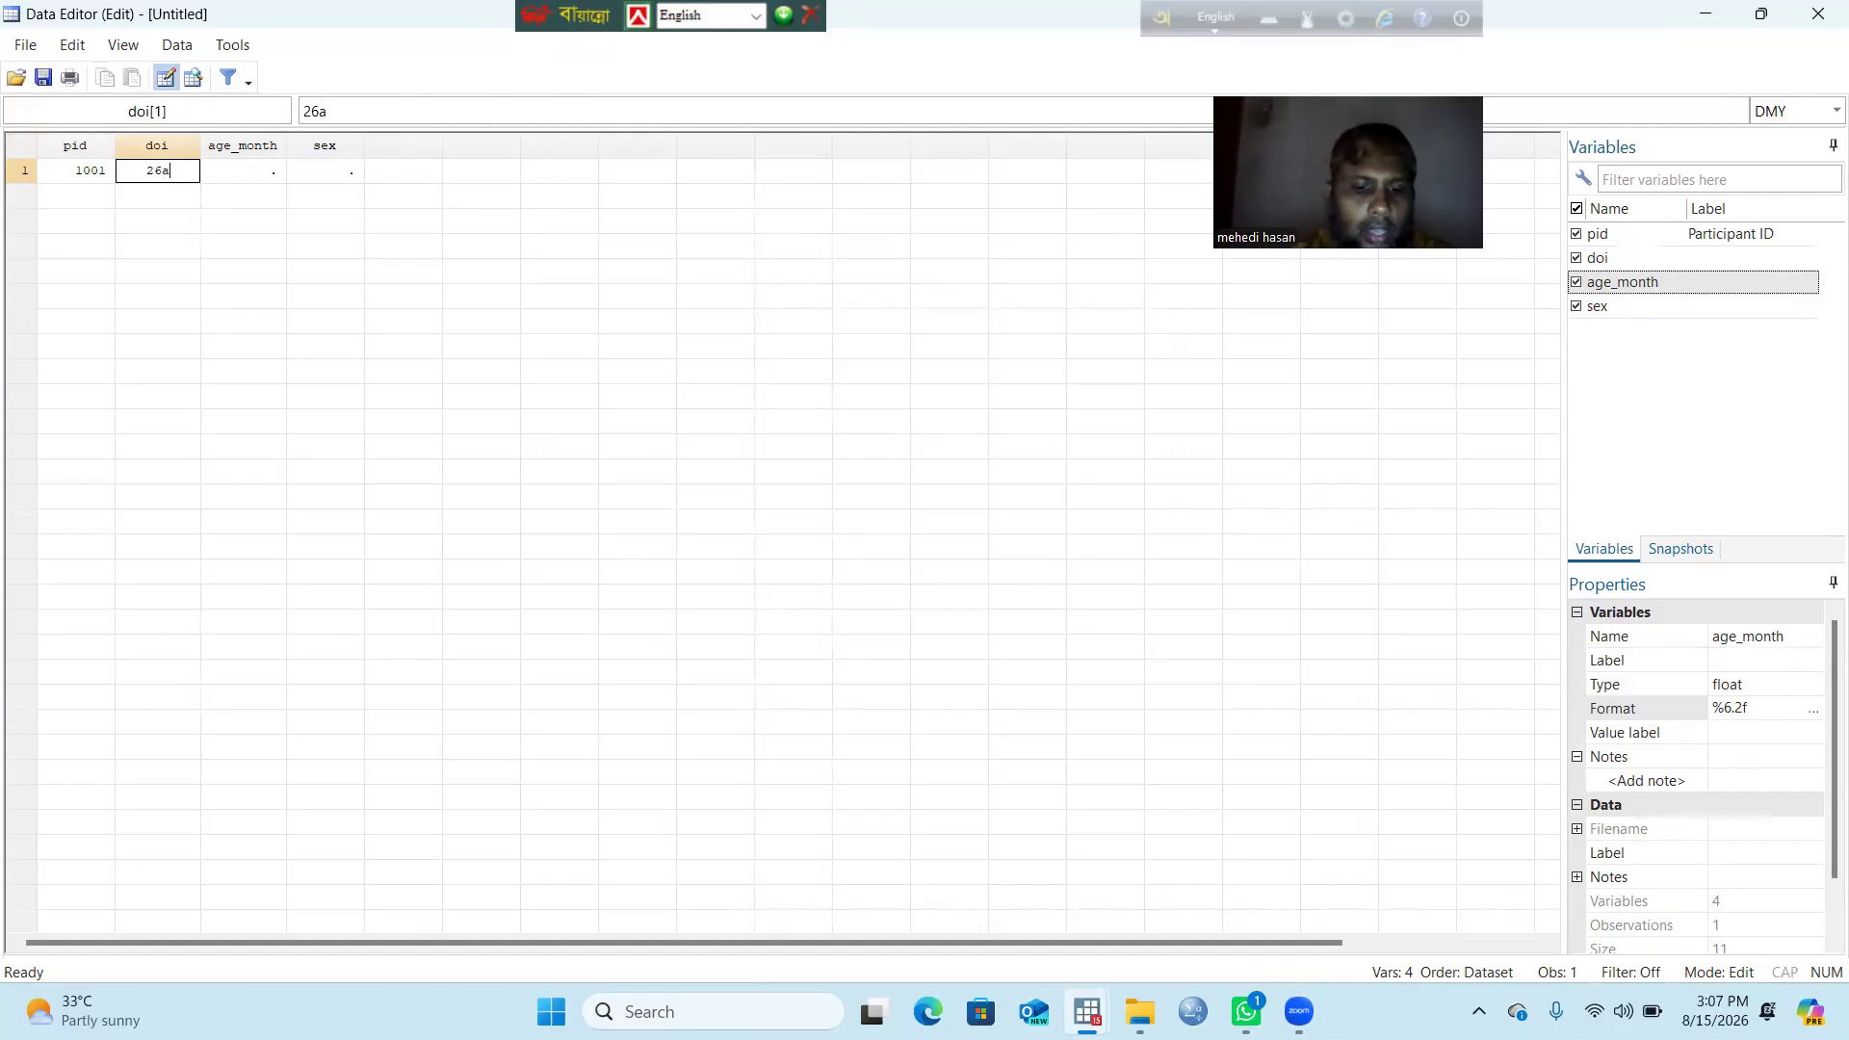
{"action": "type", "text": "ug2026"}
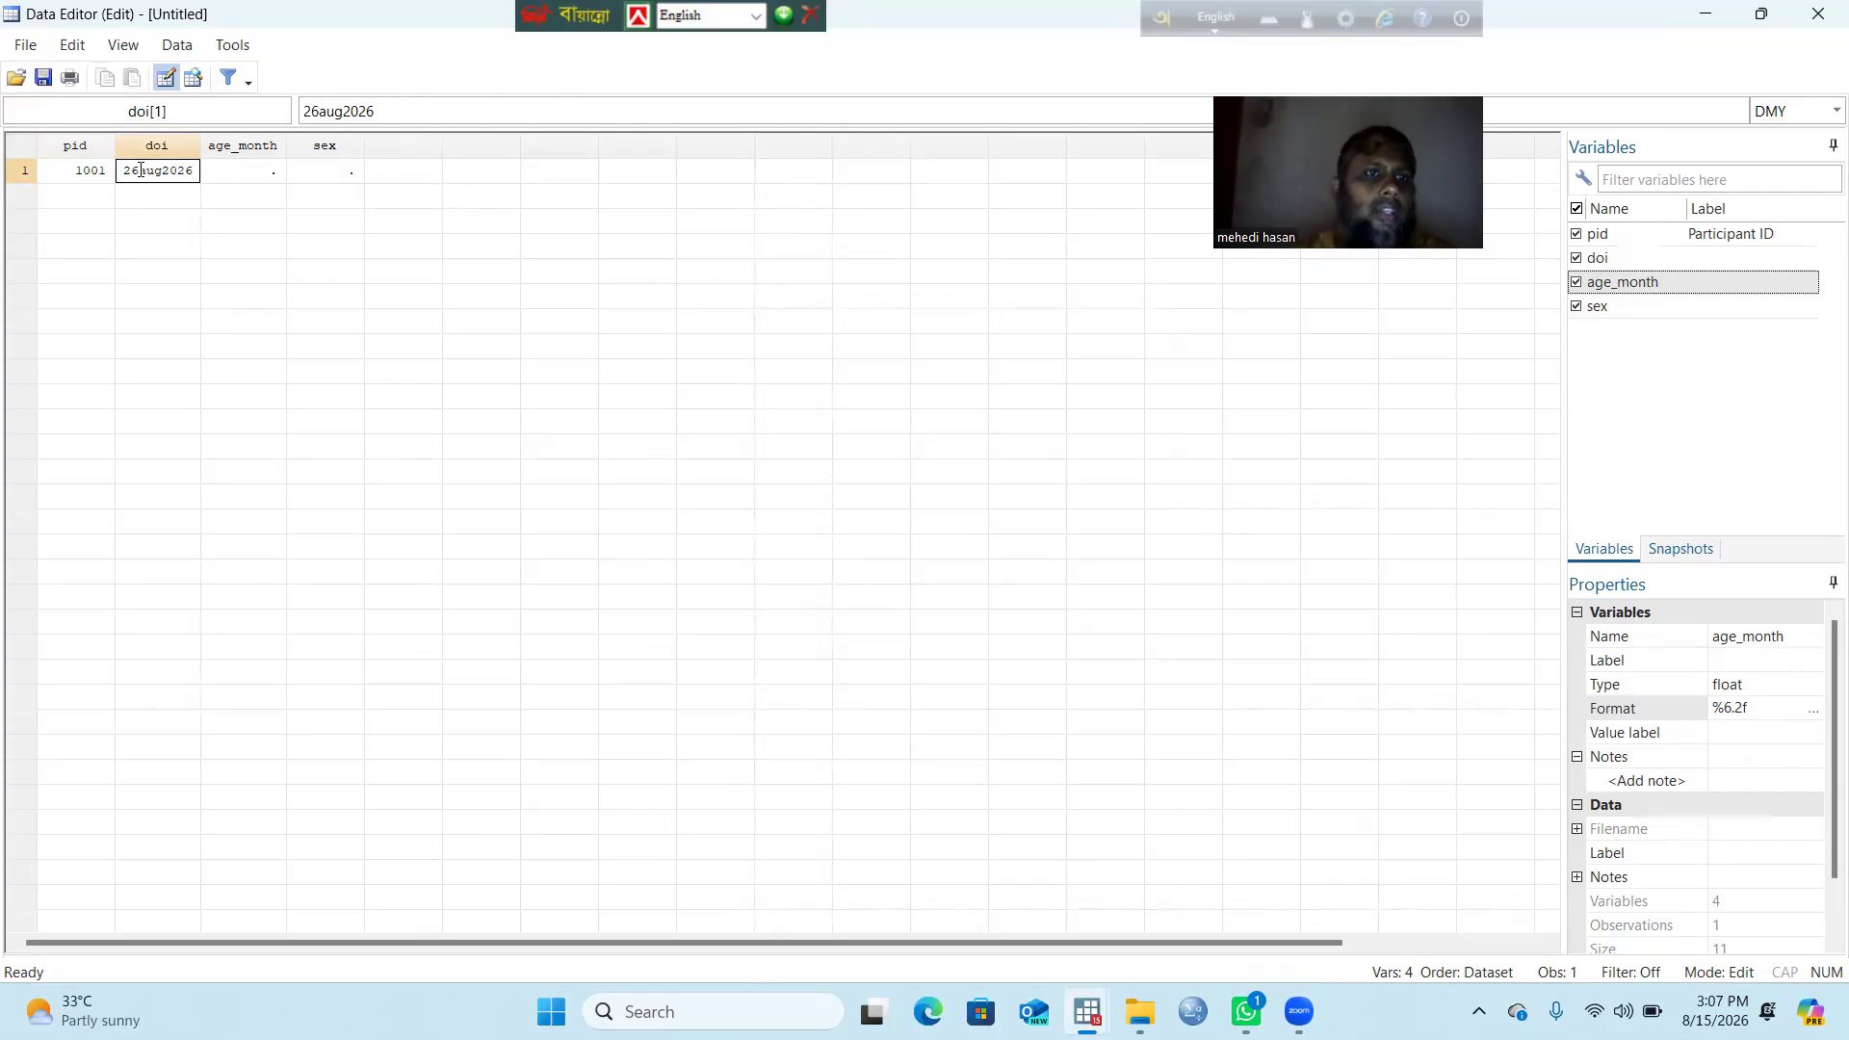
{"action": "left_click", "coordinate": [249, 174]}
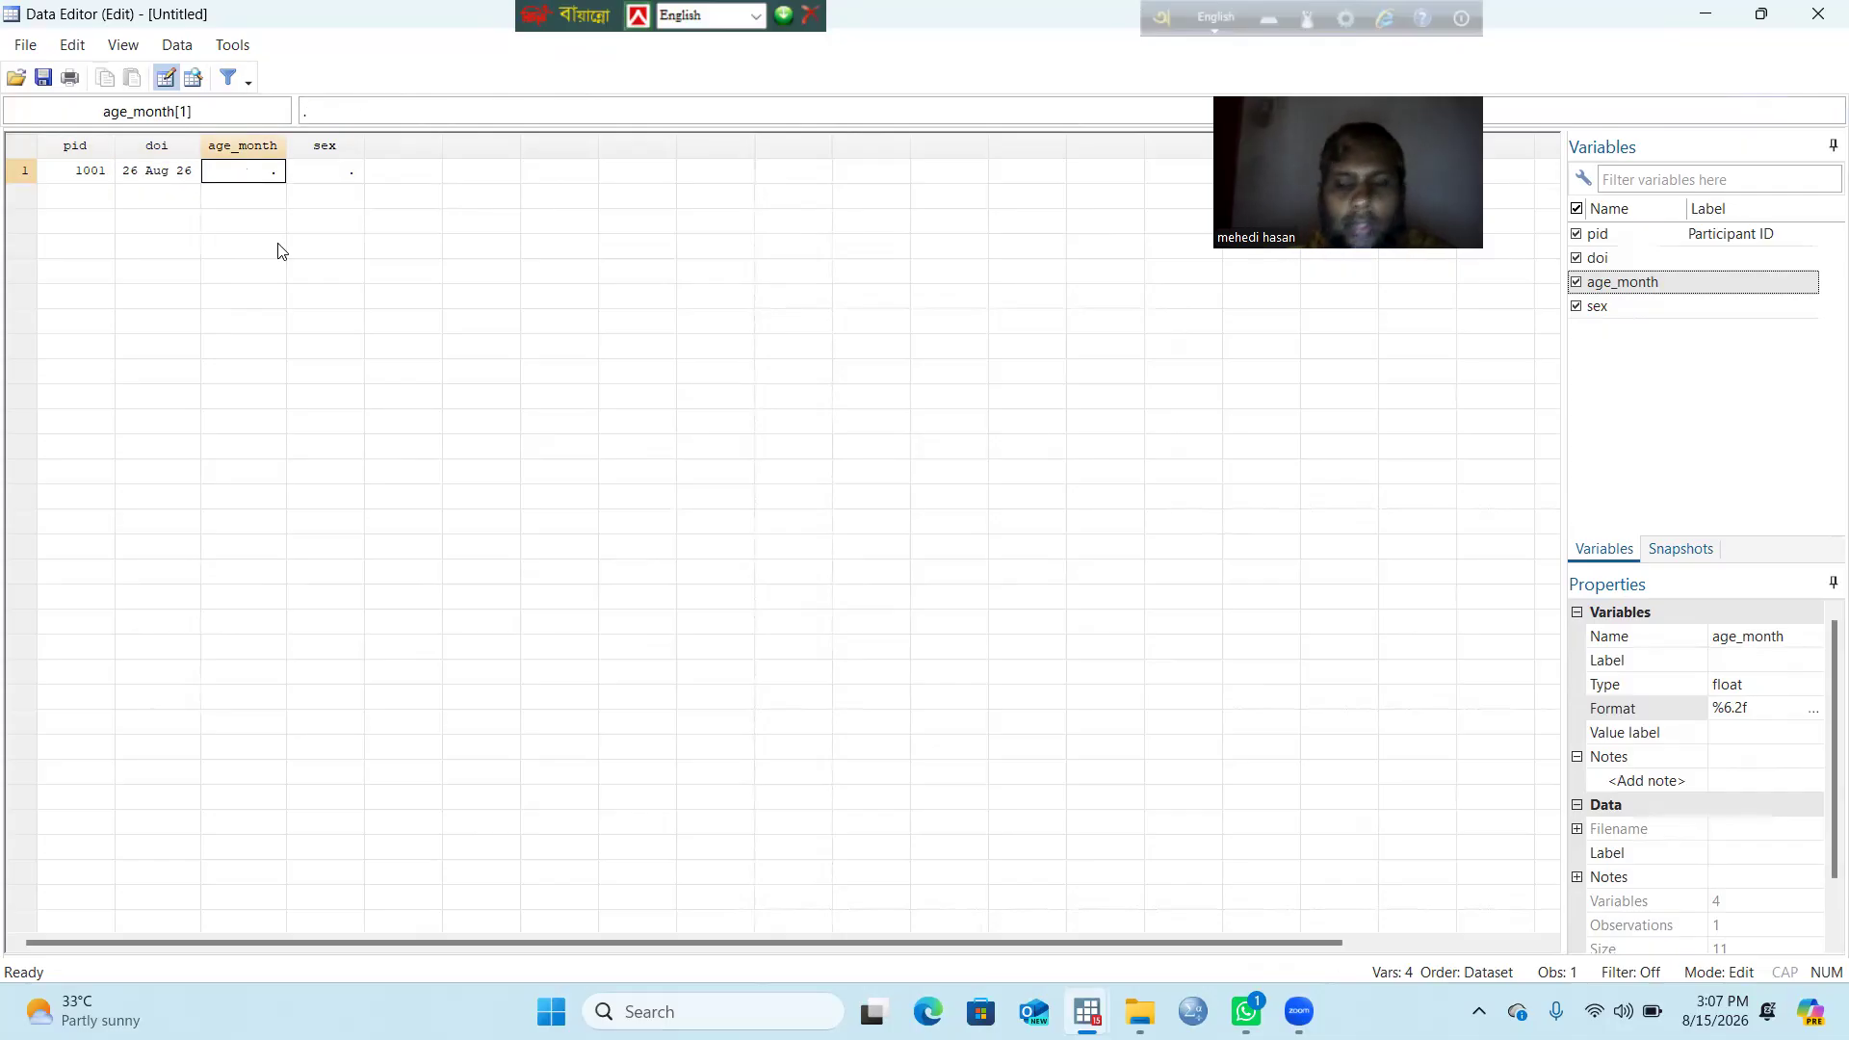
{"action": "type", "text": "30"}
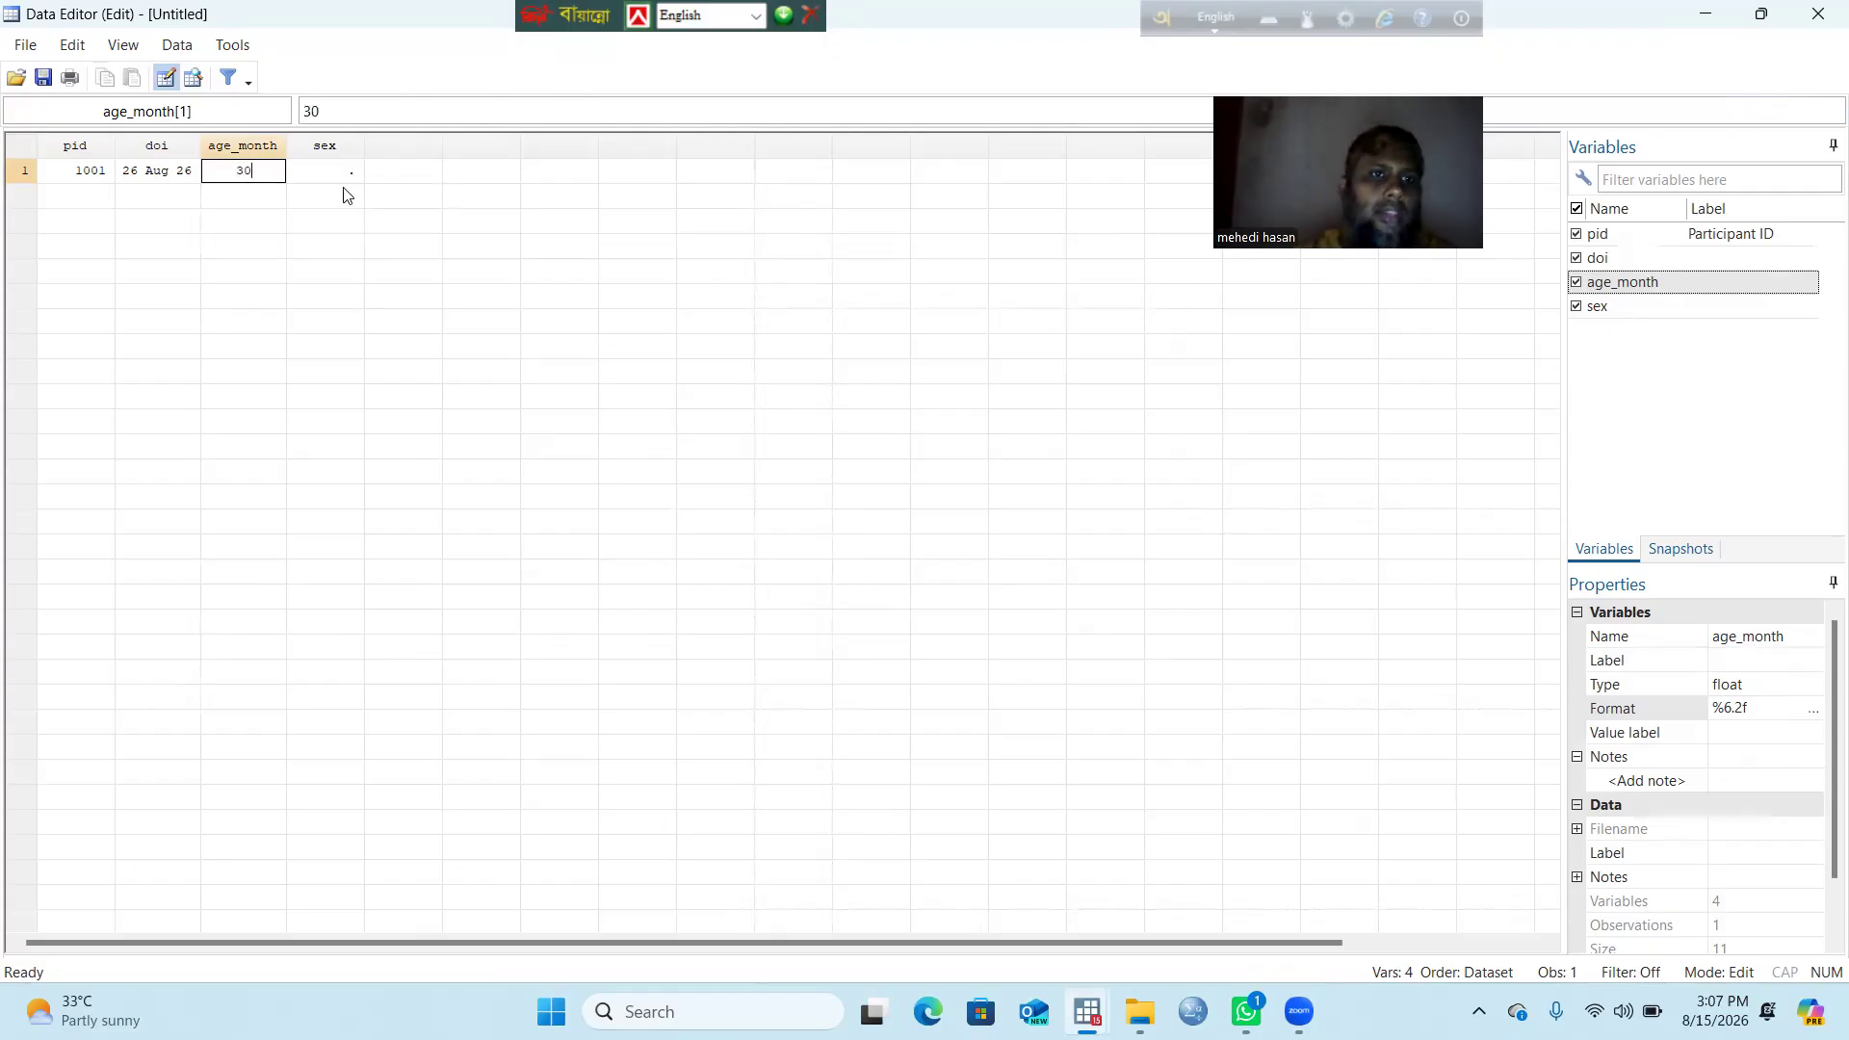
{"action": "type", "text": ".5"}
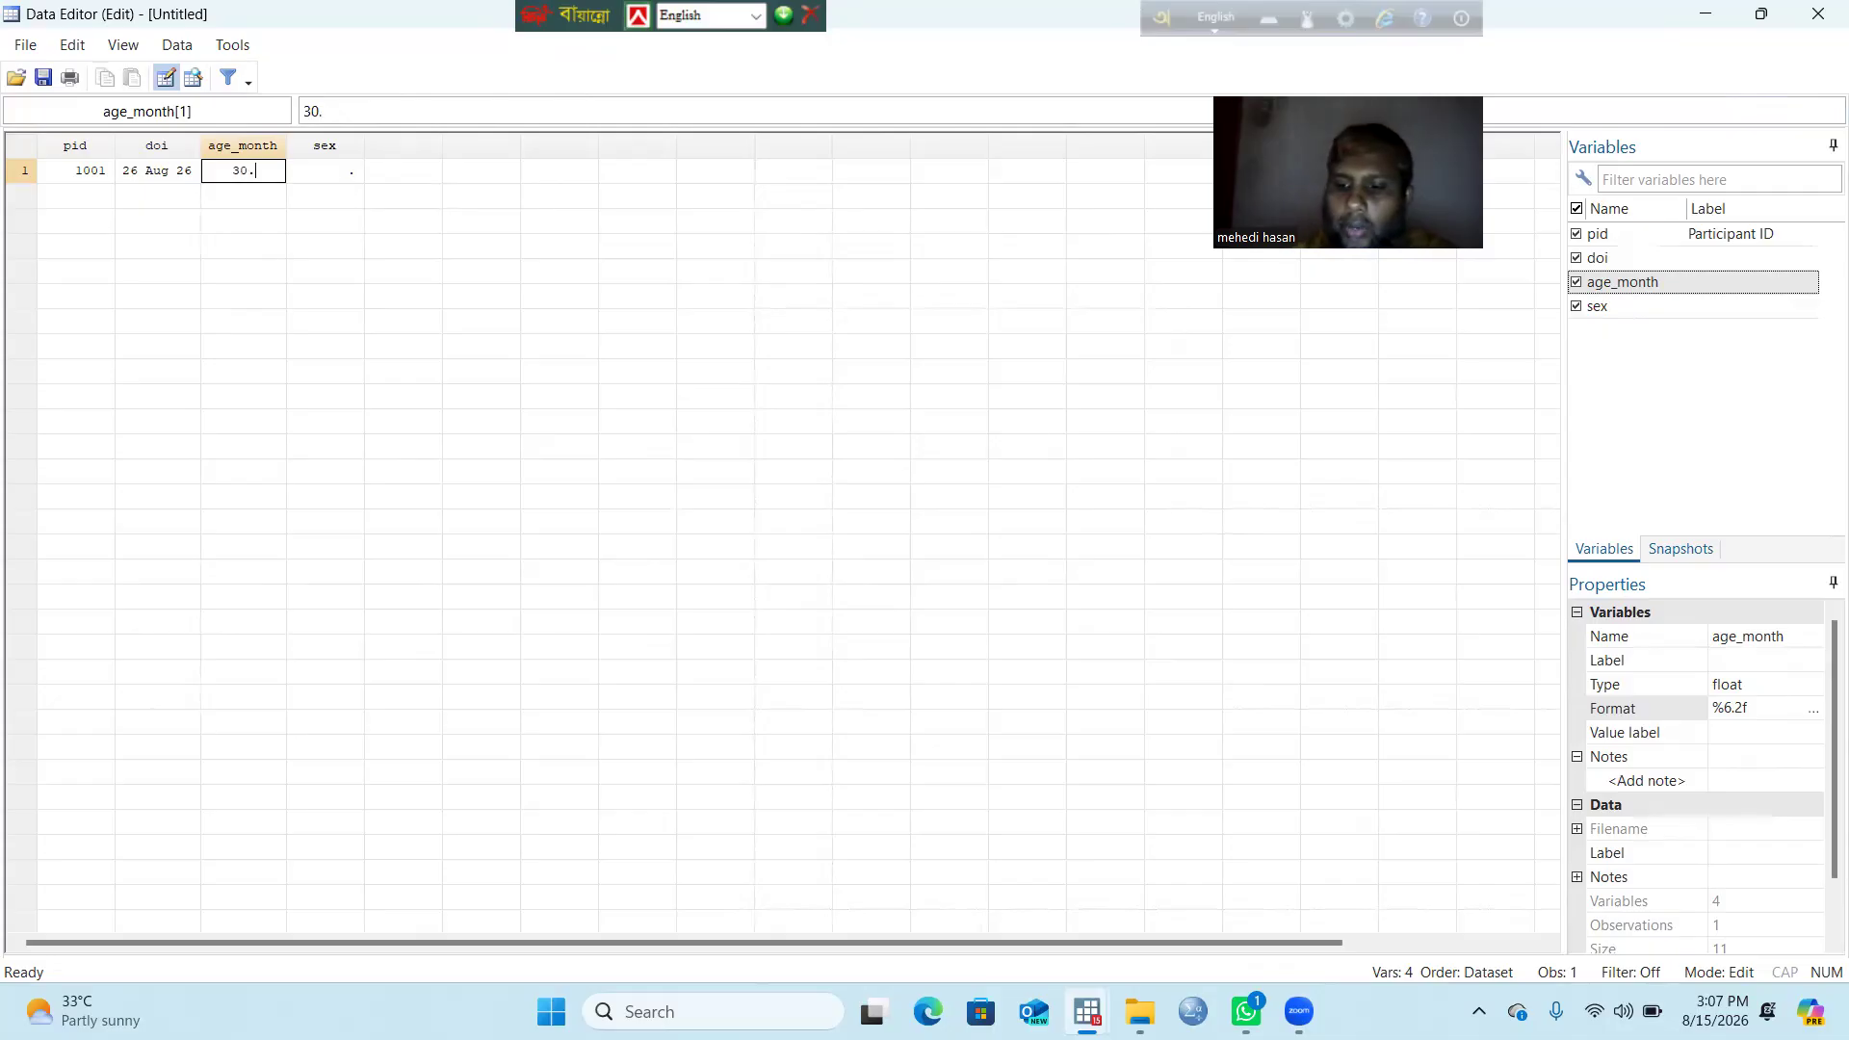
{"action": "left_click", "coordinate": [350, 181]}
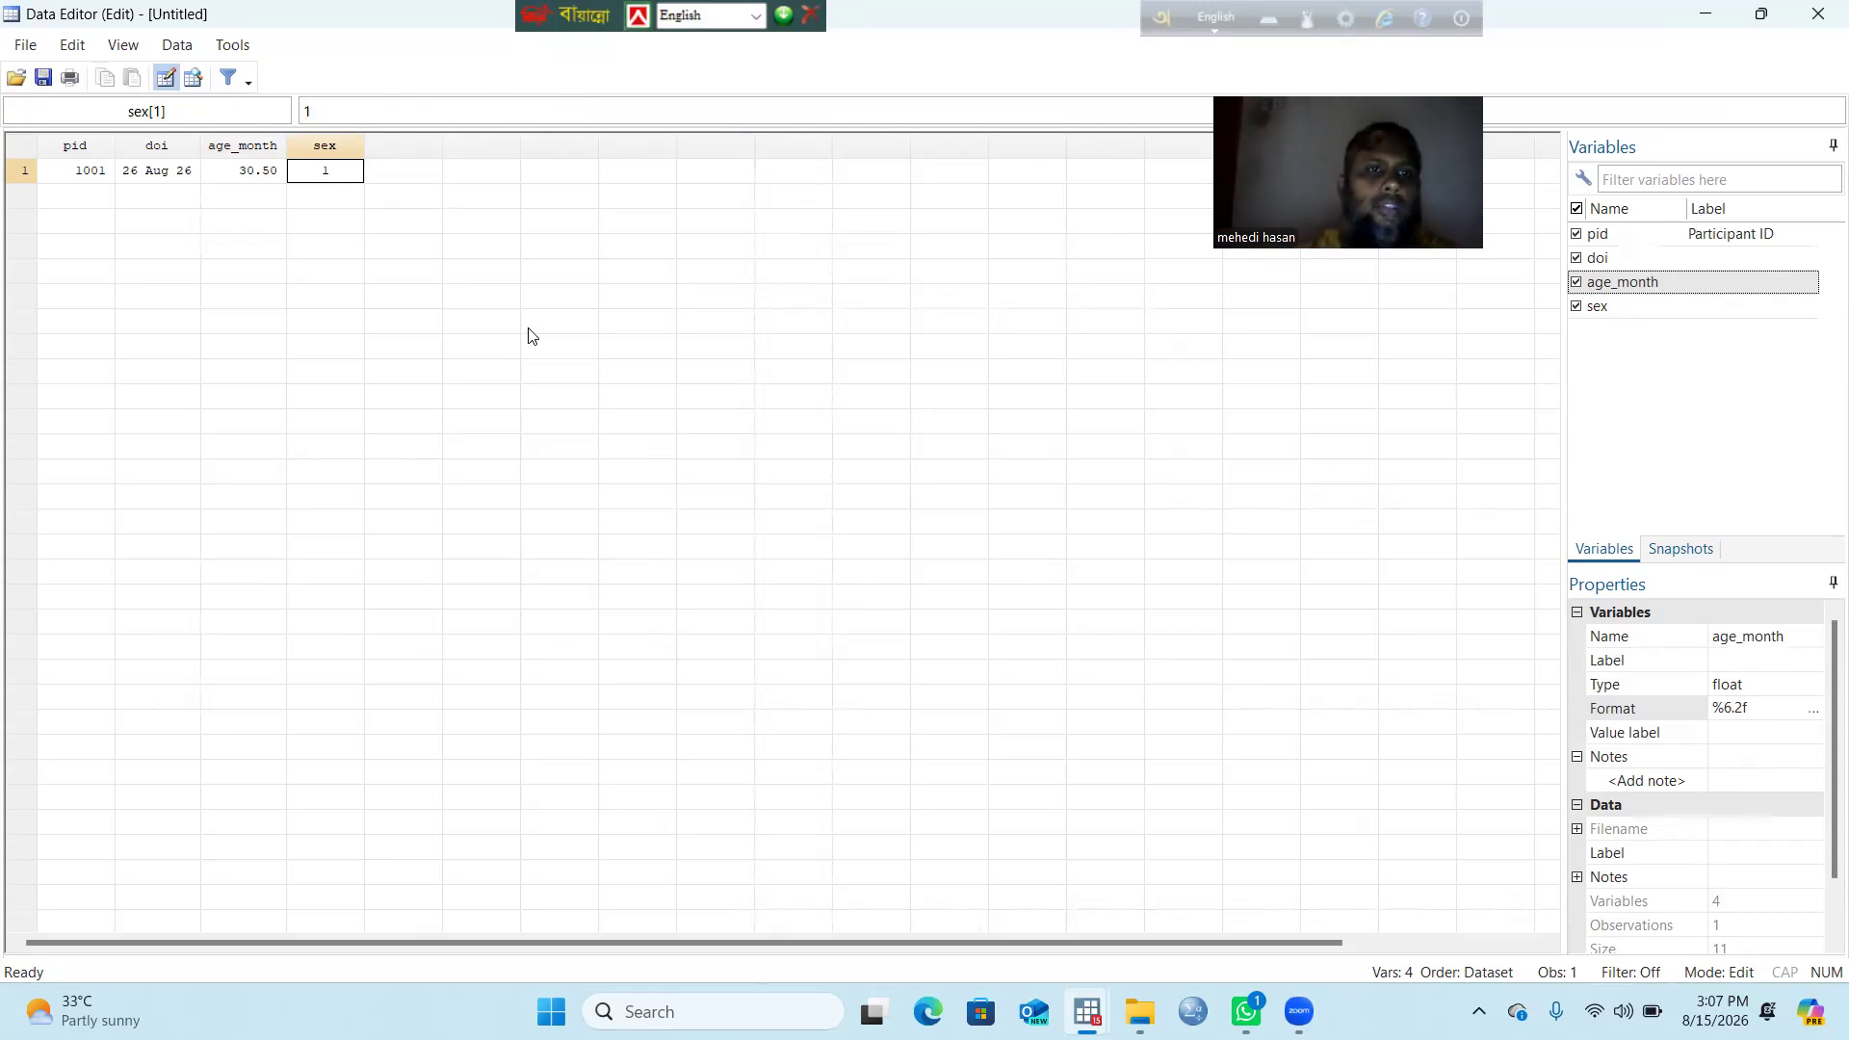
{"action": "left_click", "coordinate": [476, 323]}
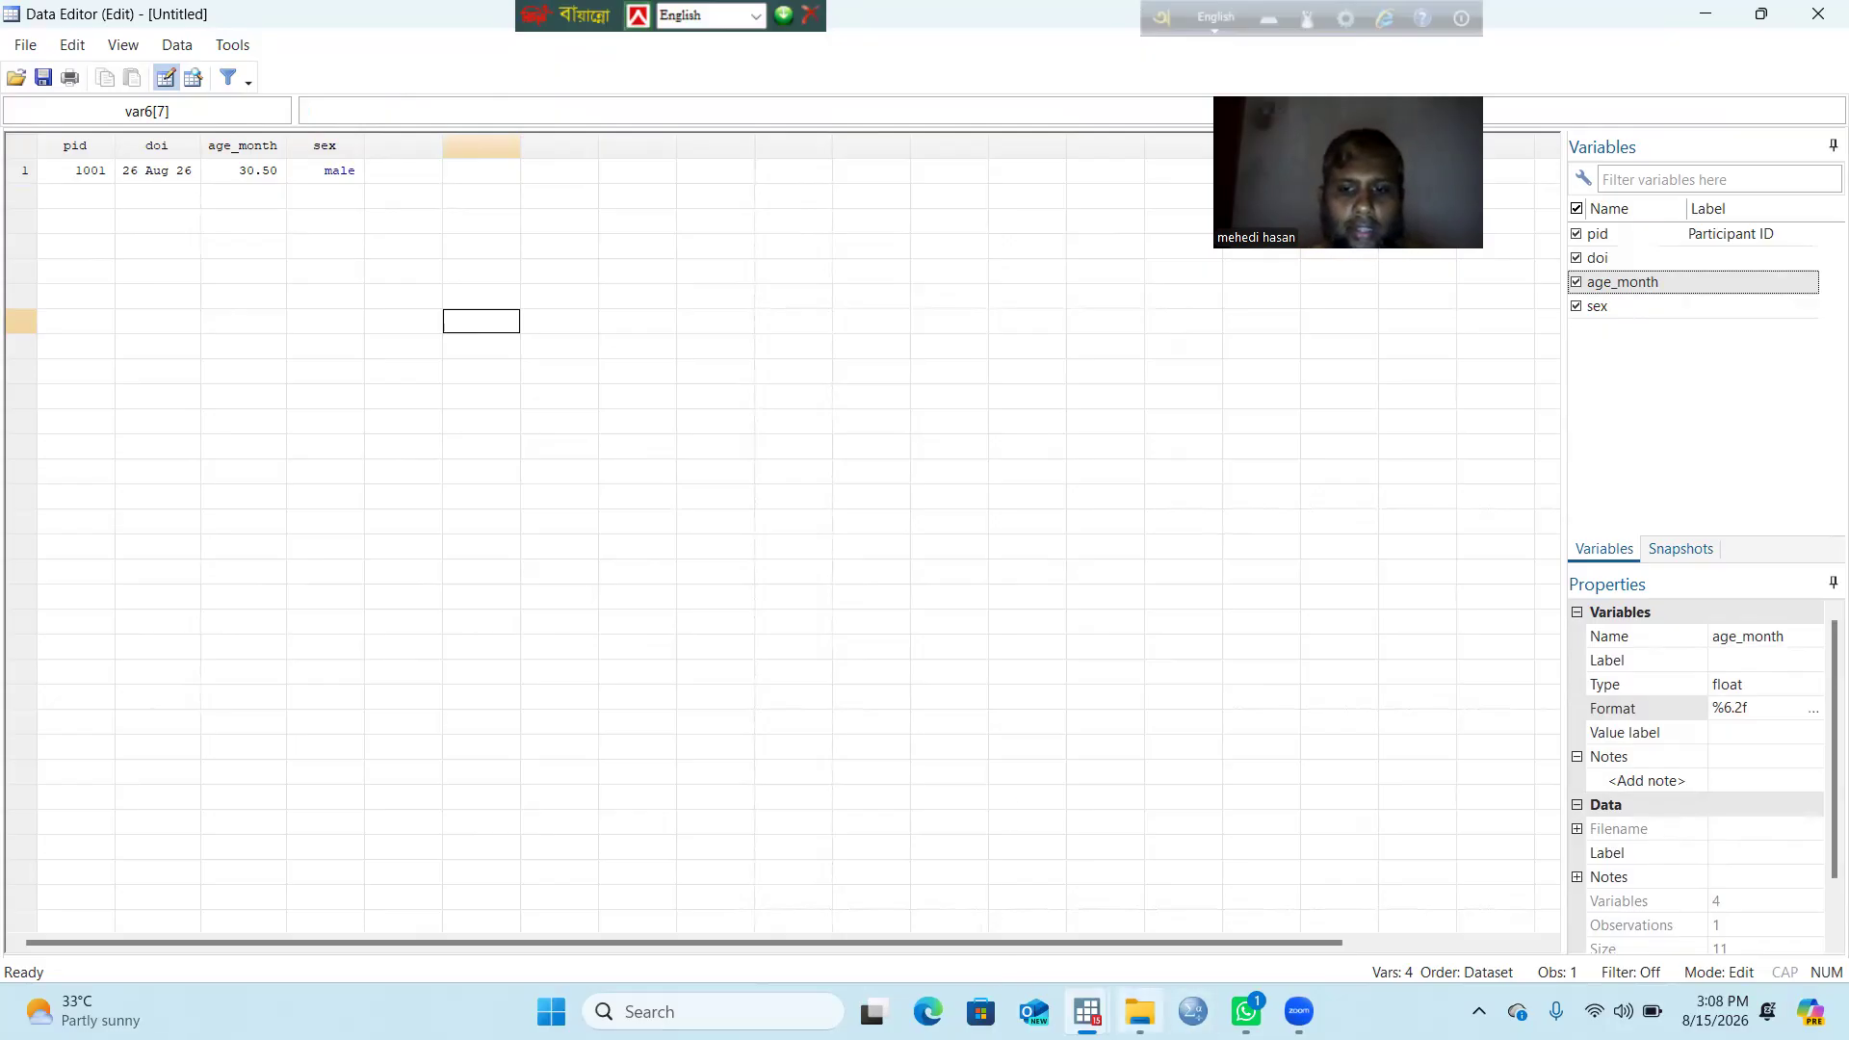
{"action": "mouse_move", "coordinate": [1140, 1012]}
{"action": "left_click", "coordinate": [1123, 927]}
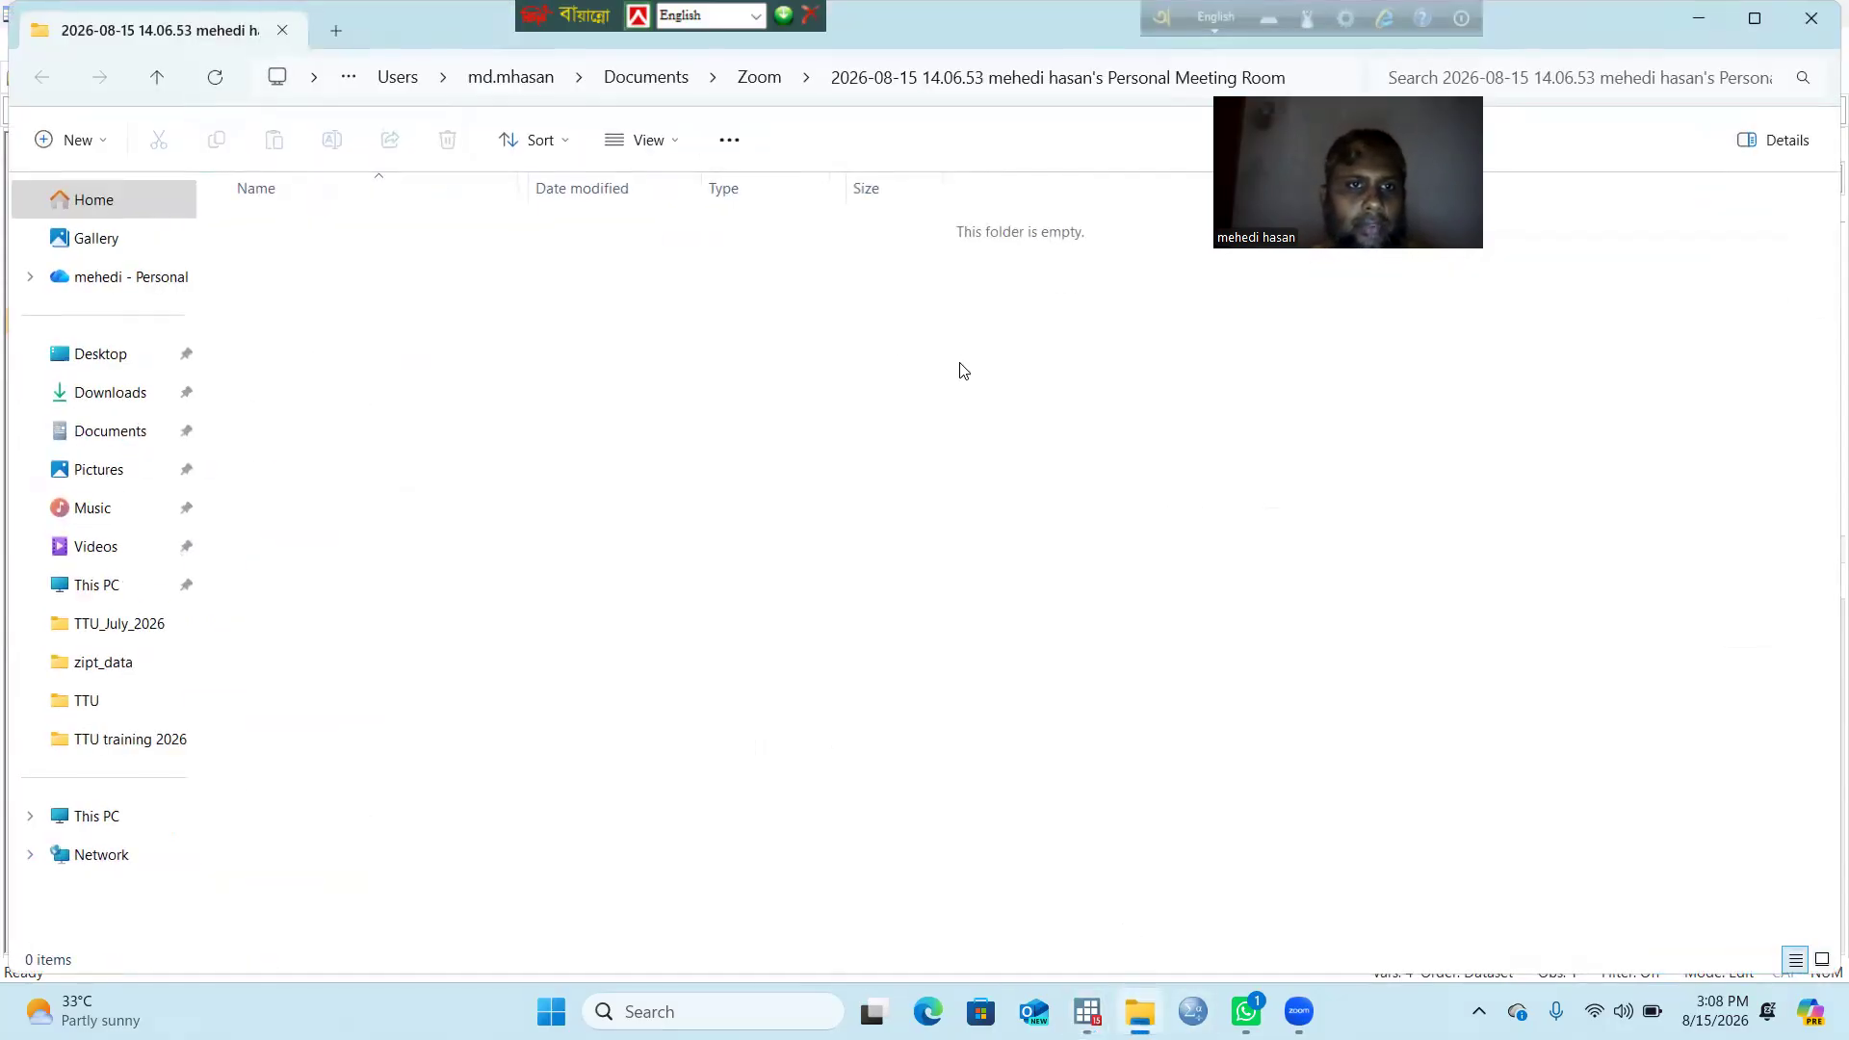